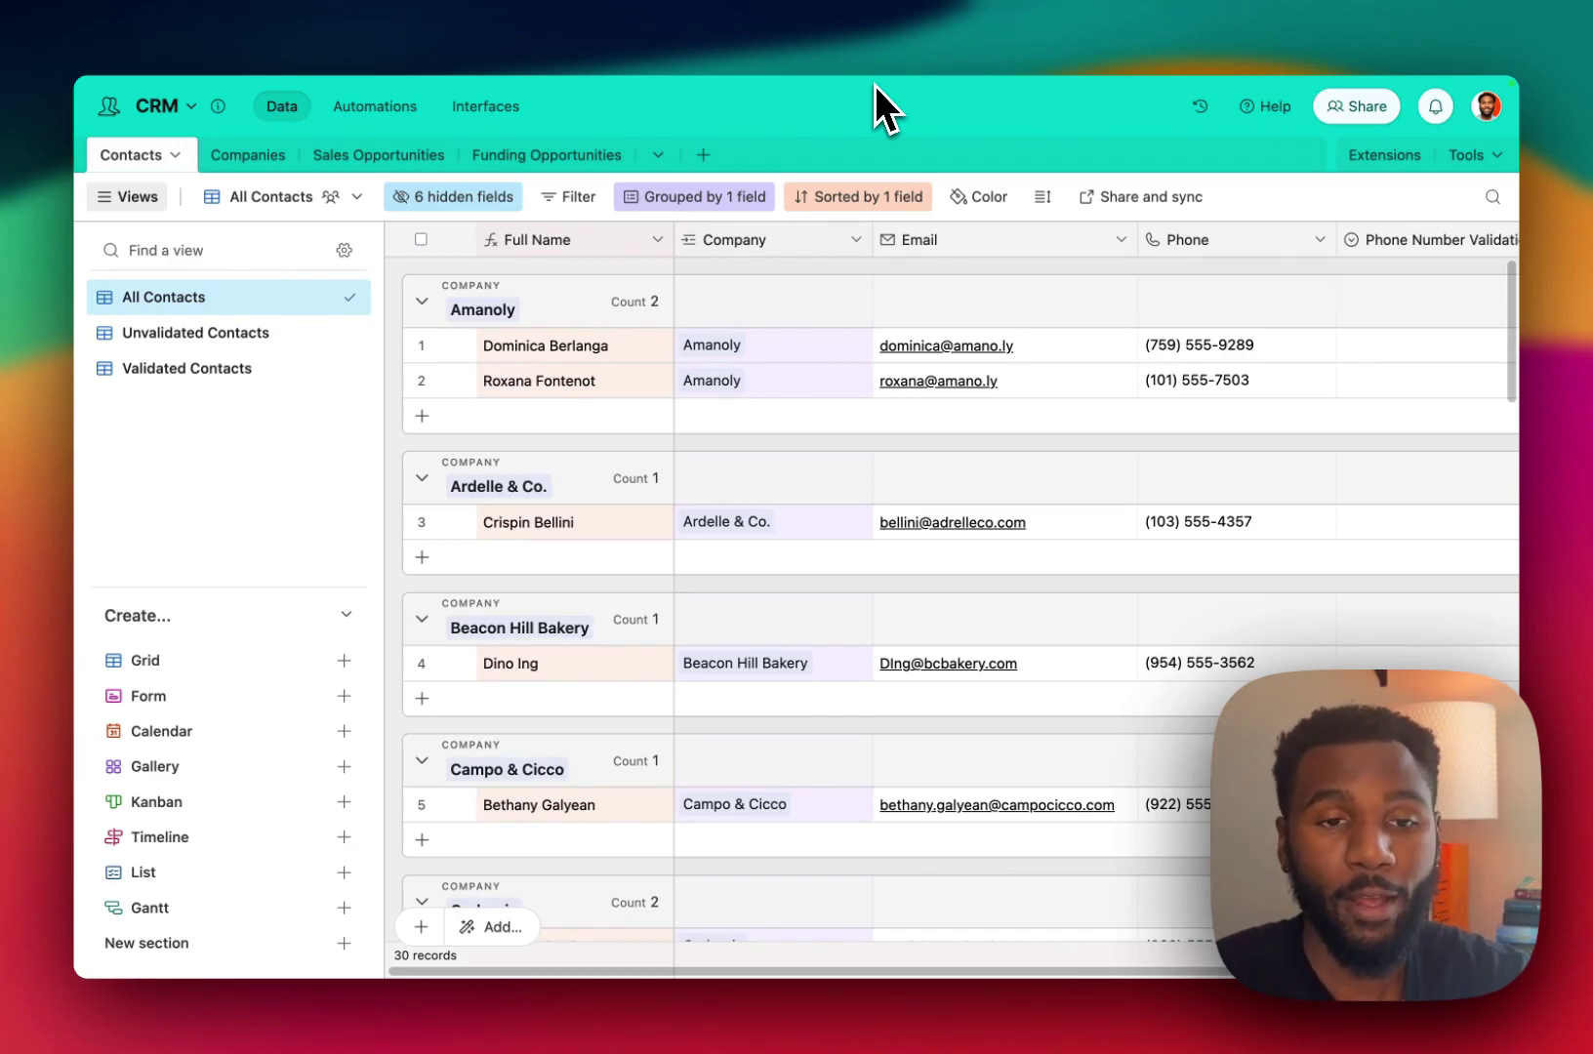
Collapse the sidebar and review the Phone Number Validation Status field's Valid and Invalid options.
{"action": "left_click", "coordinate": [128, 196]}
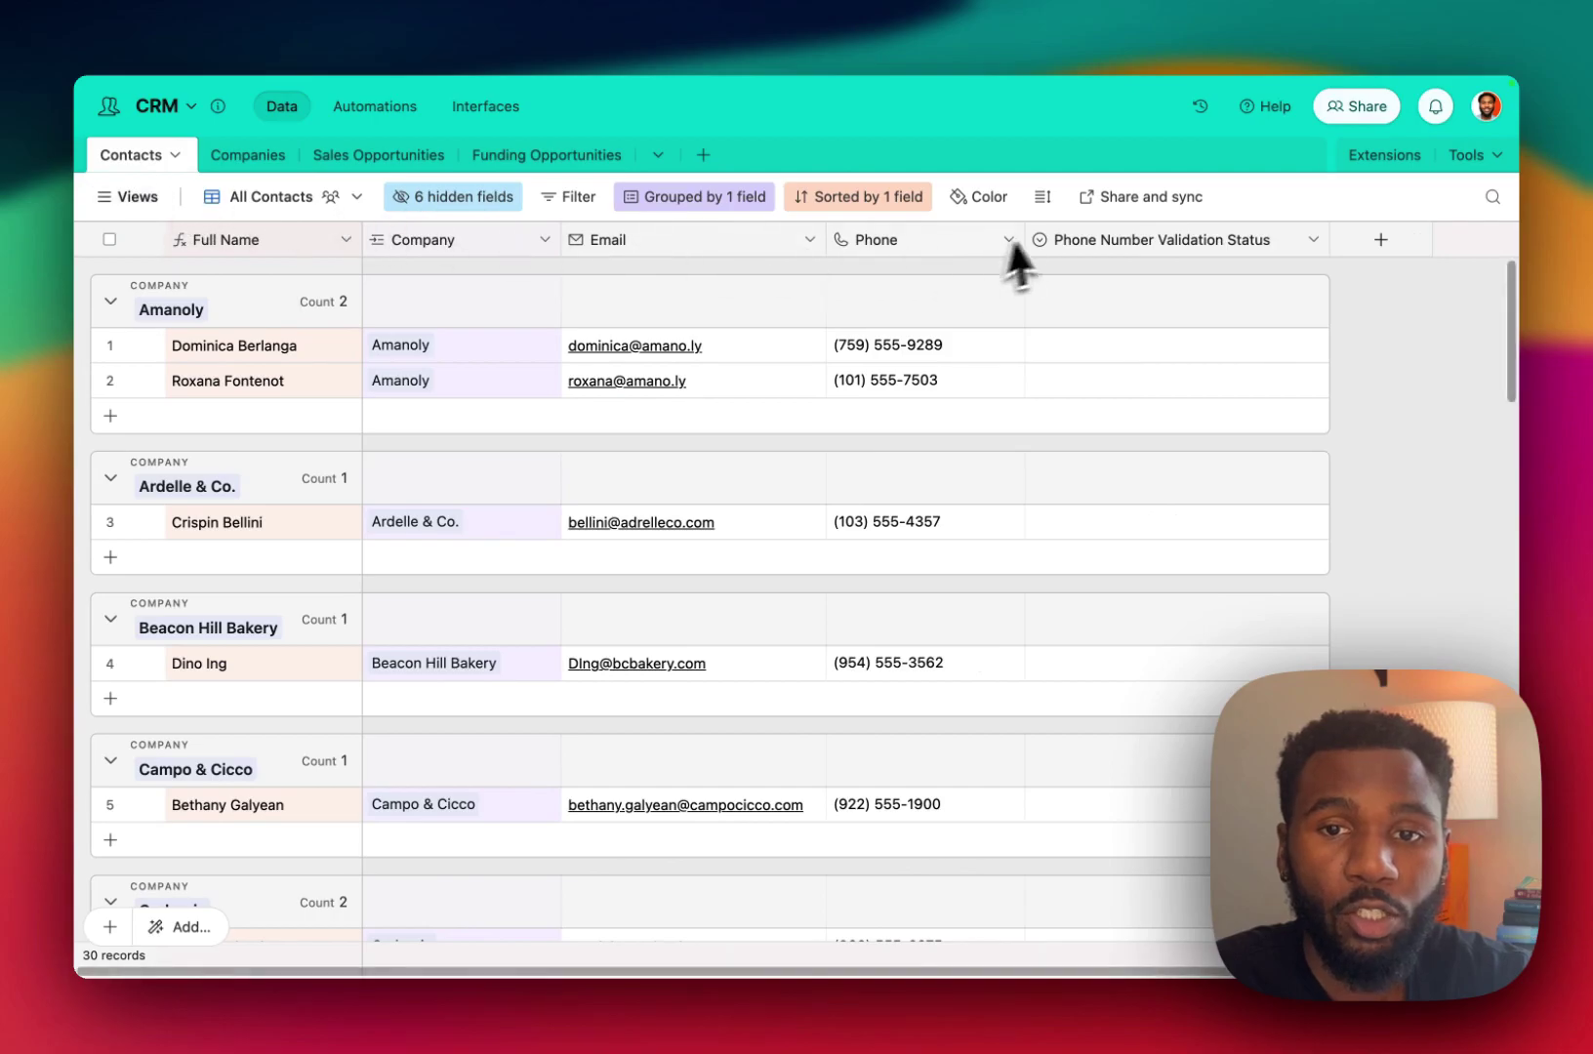
{"action": "left_click", "coordinate": [1119, 242]}
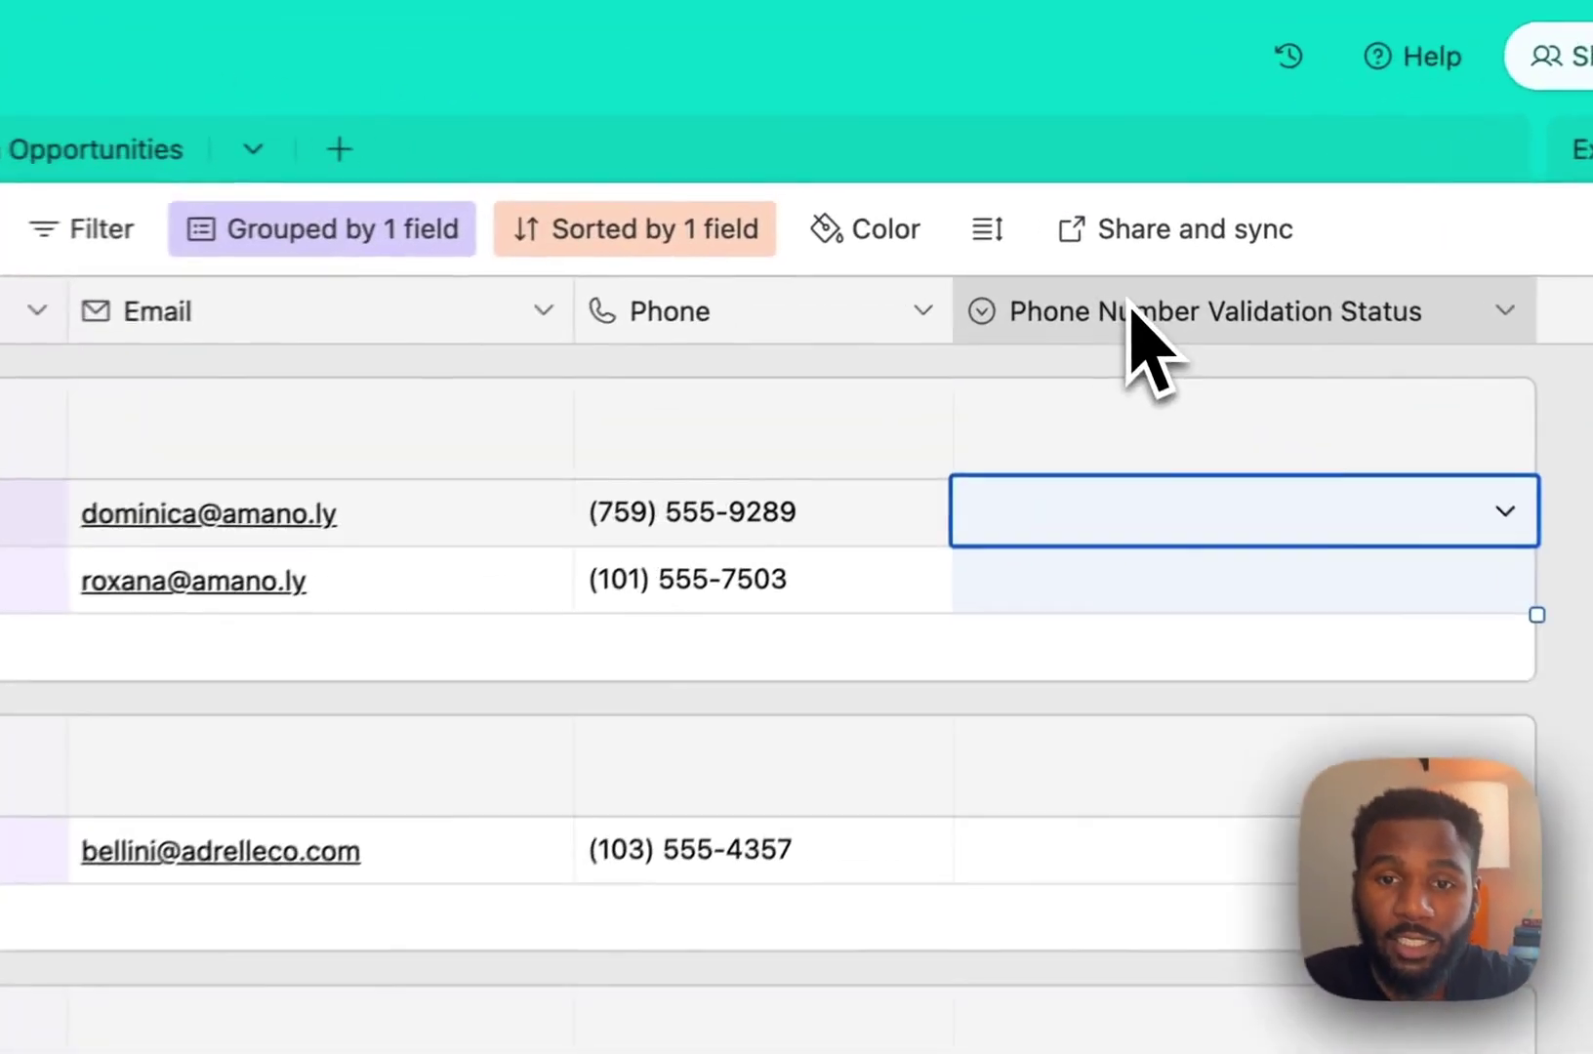
{"action": "double_click", "coordinate": [1133, 311]}
{"action": "left_click", "coordinate": [185, 857]}
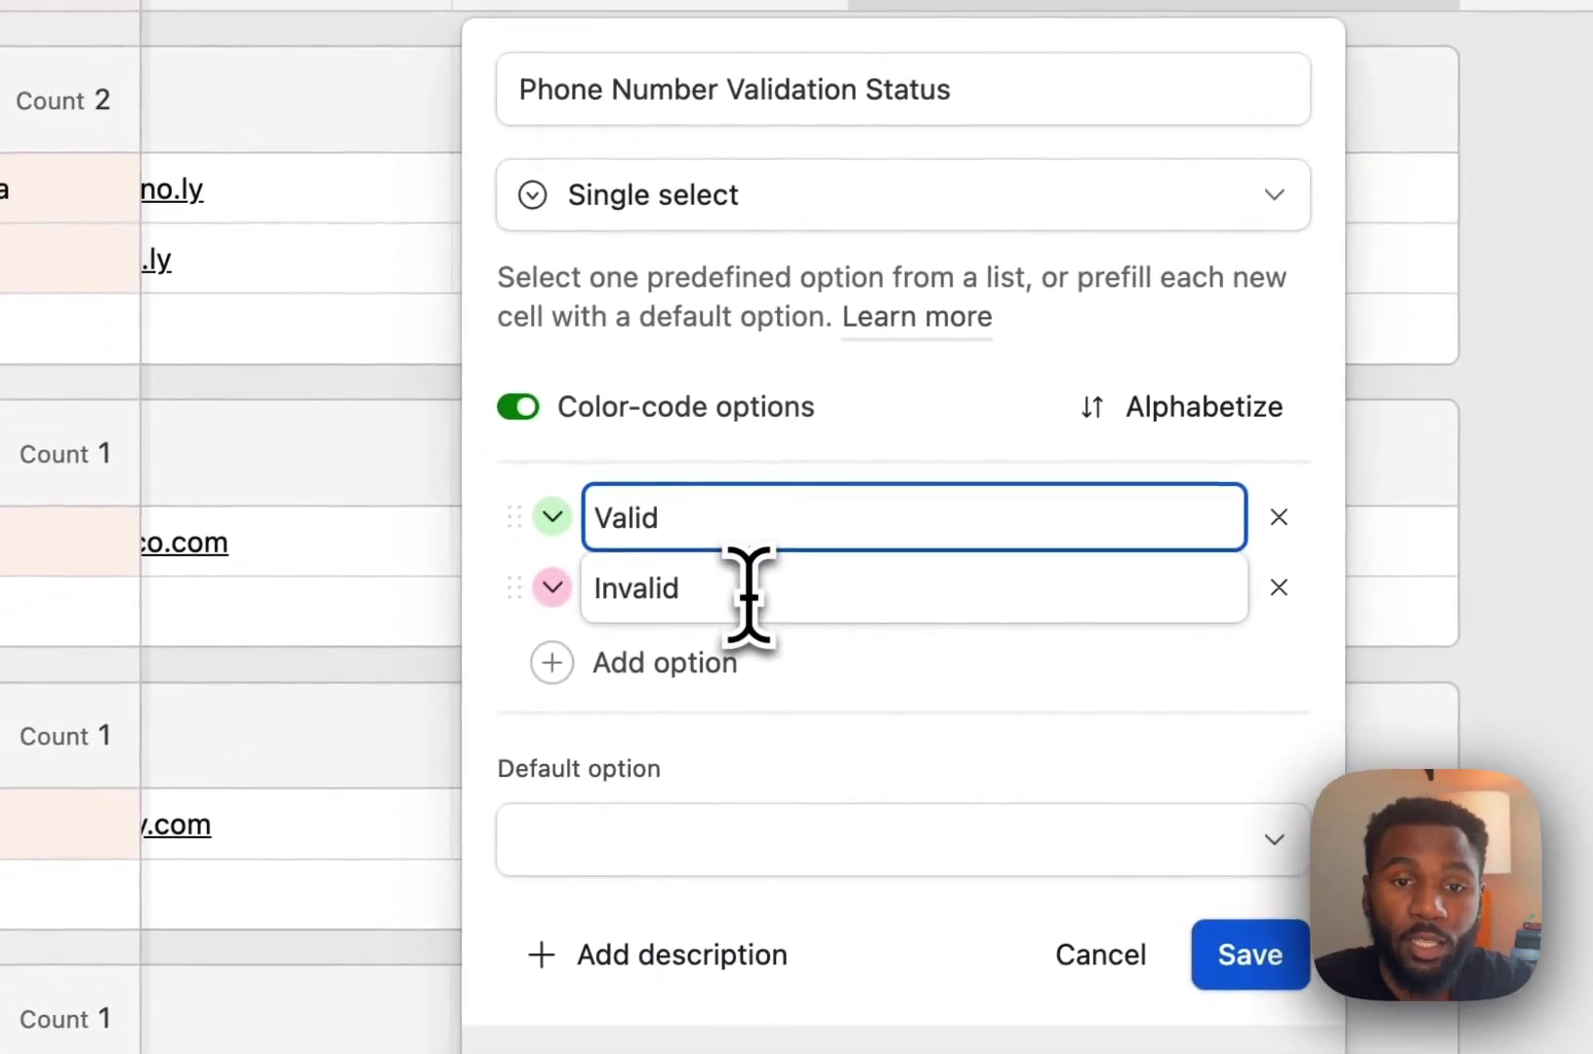
{"action": "left_click", "coordinate": [748, 591]}
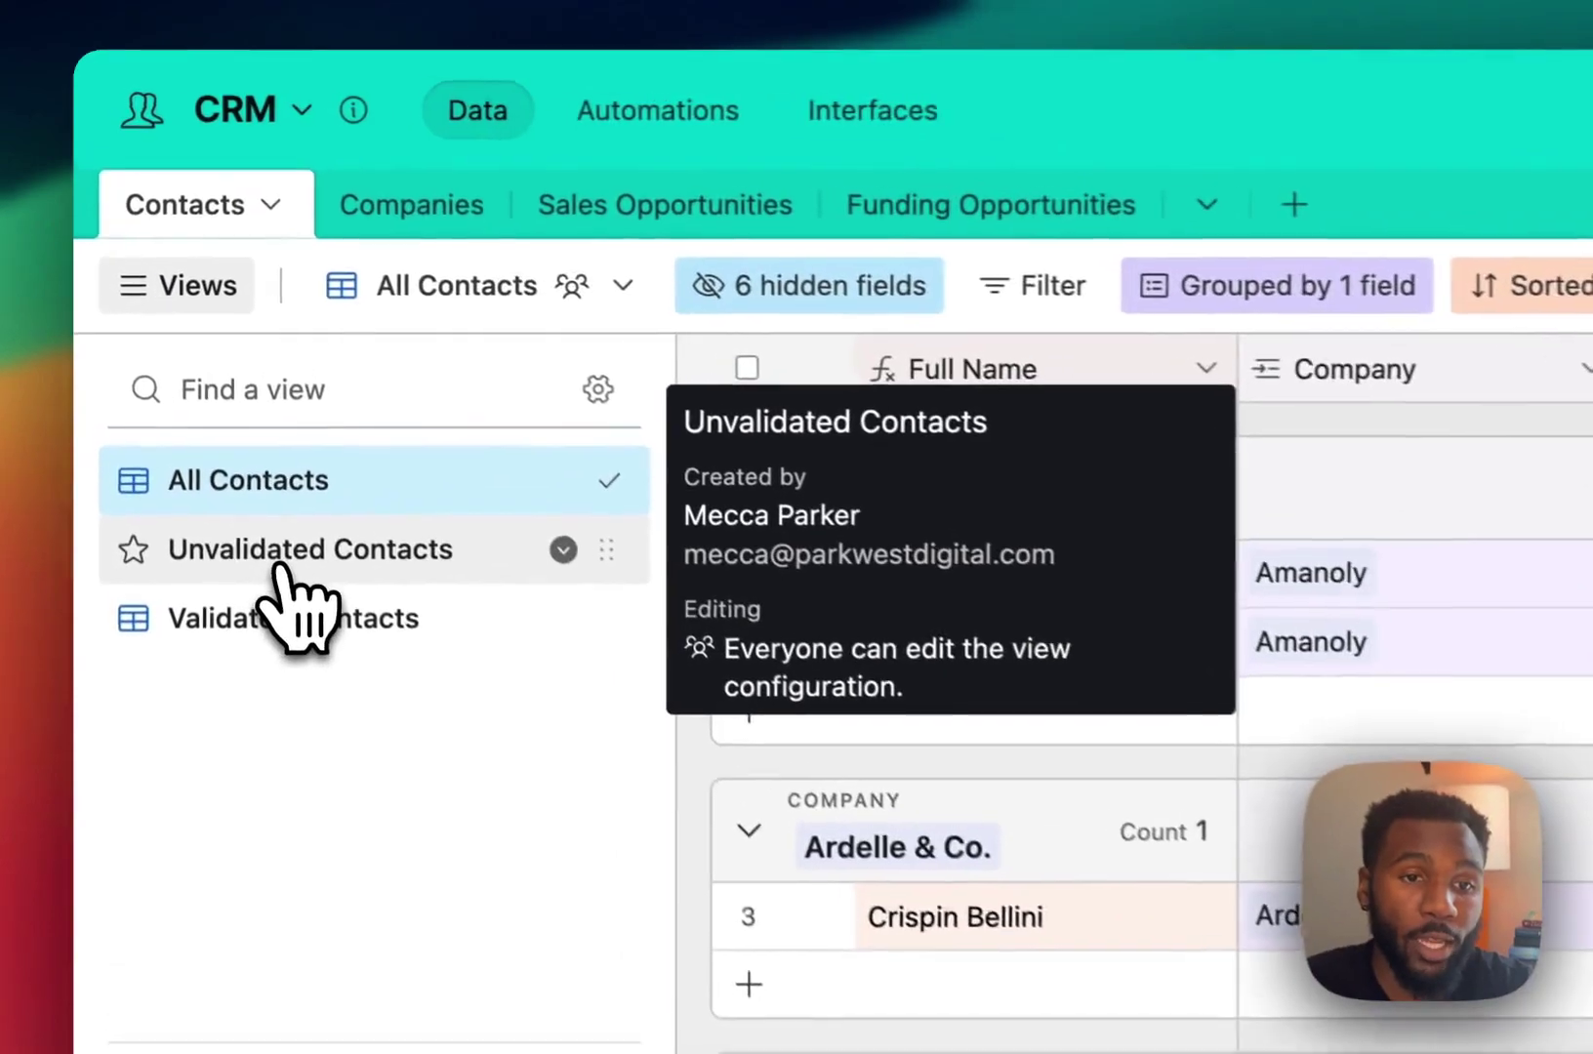
Switch to Unvalidated Contacts and check its filter: Phone not empty, validation status empty.
{"action": "left_click", "coordinate": [285, 561]}
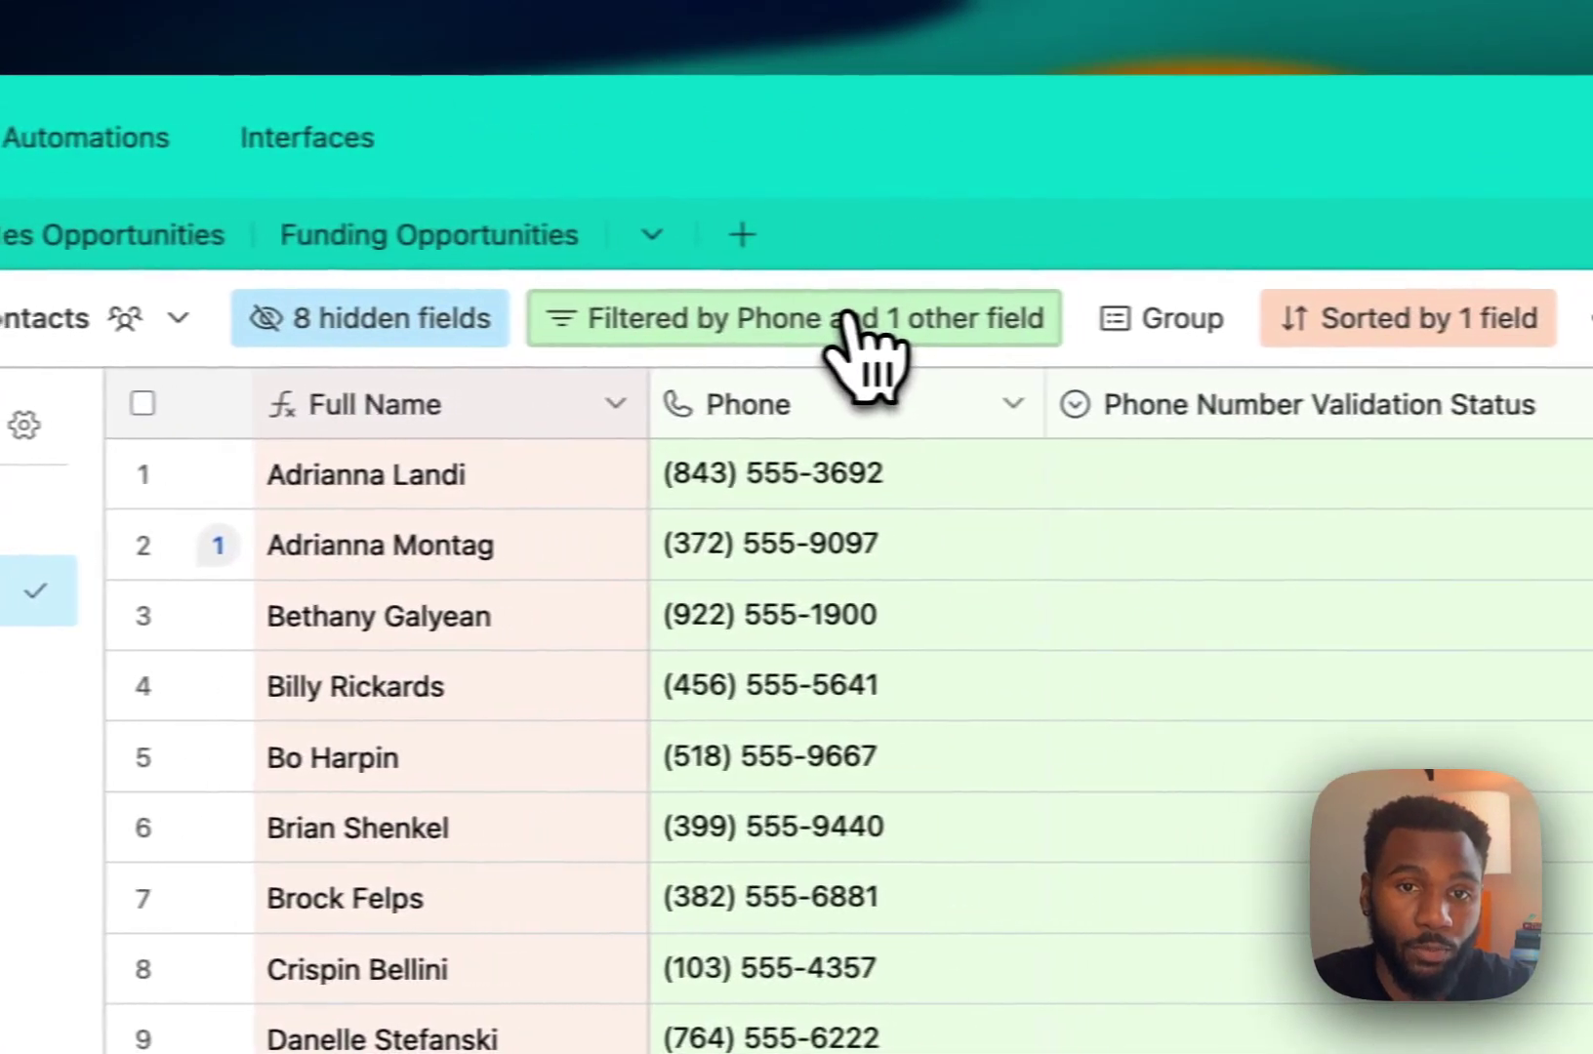
{"action": "left_click", "coordinate": [847, 327]}
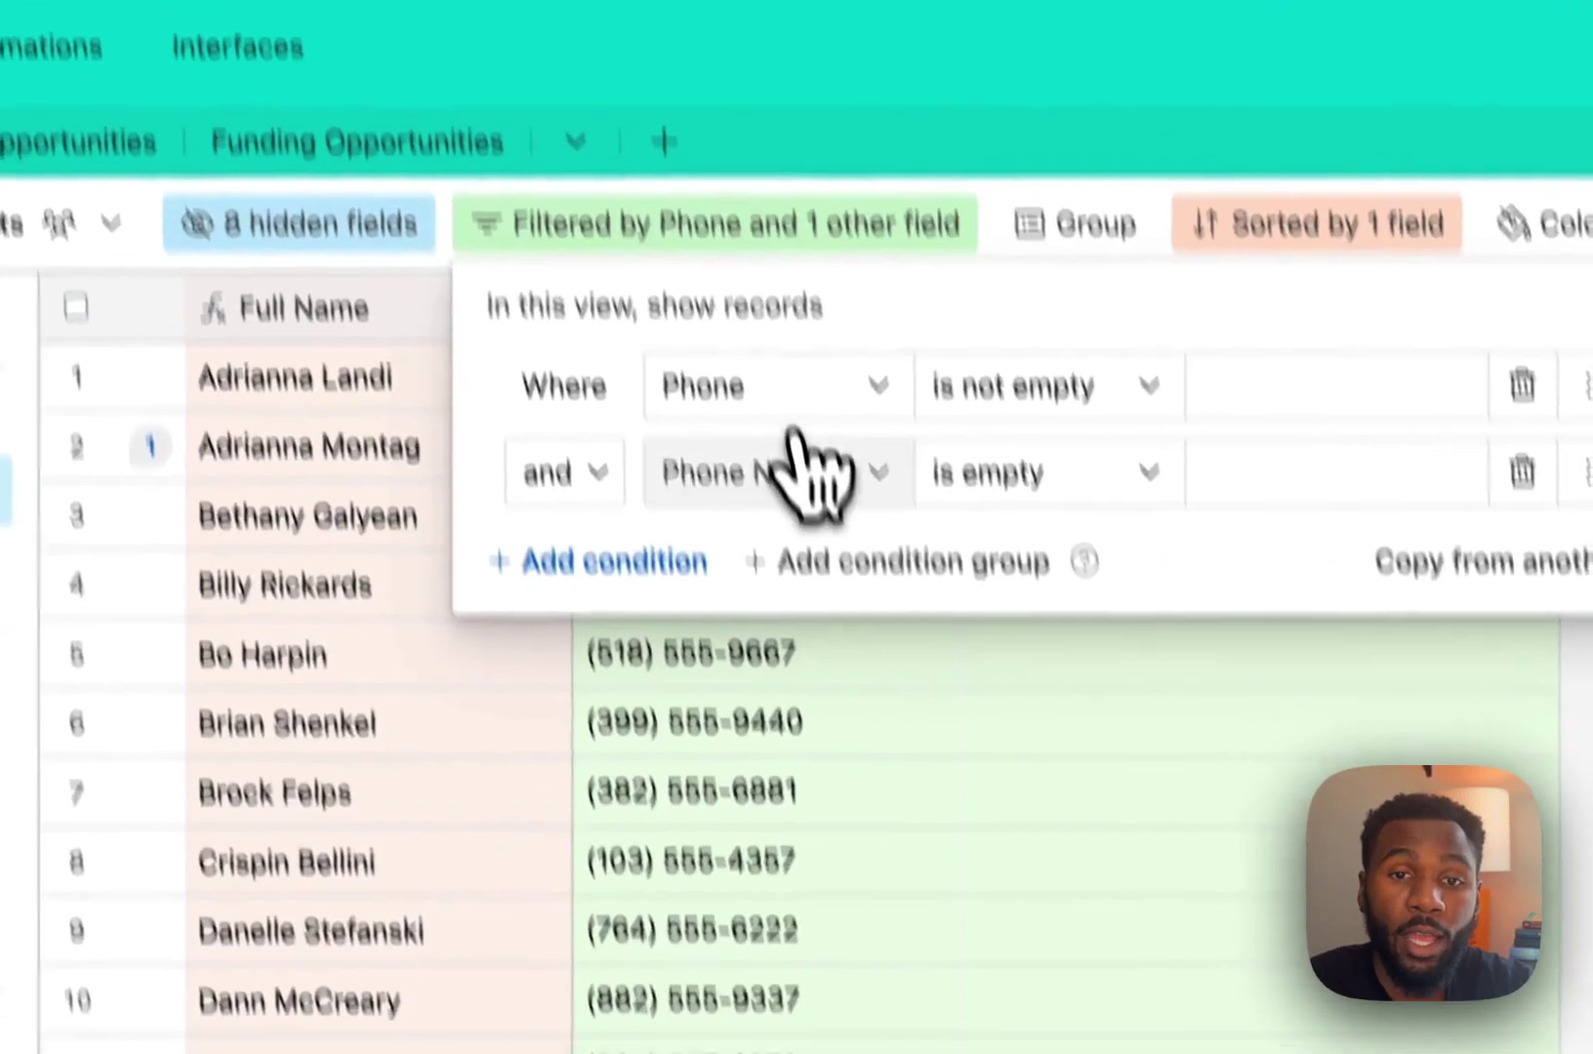
{"action": "left_click", "coordinate": [815, 573]}
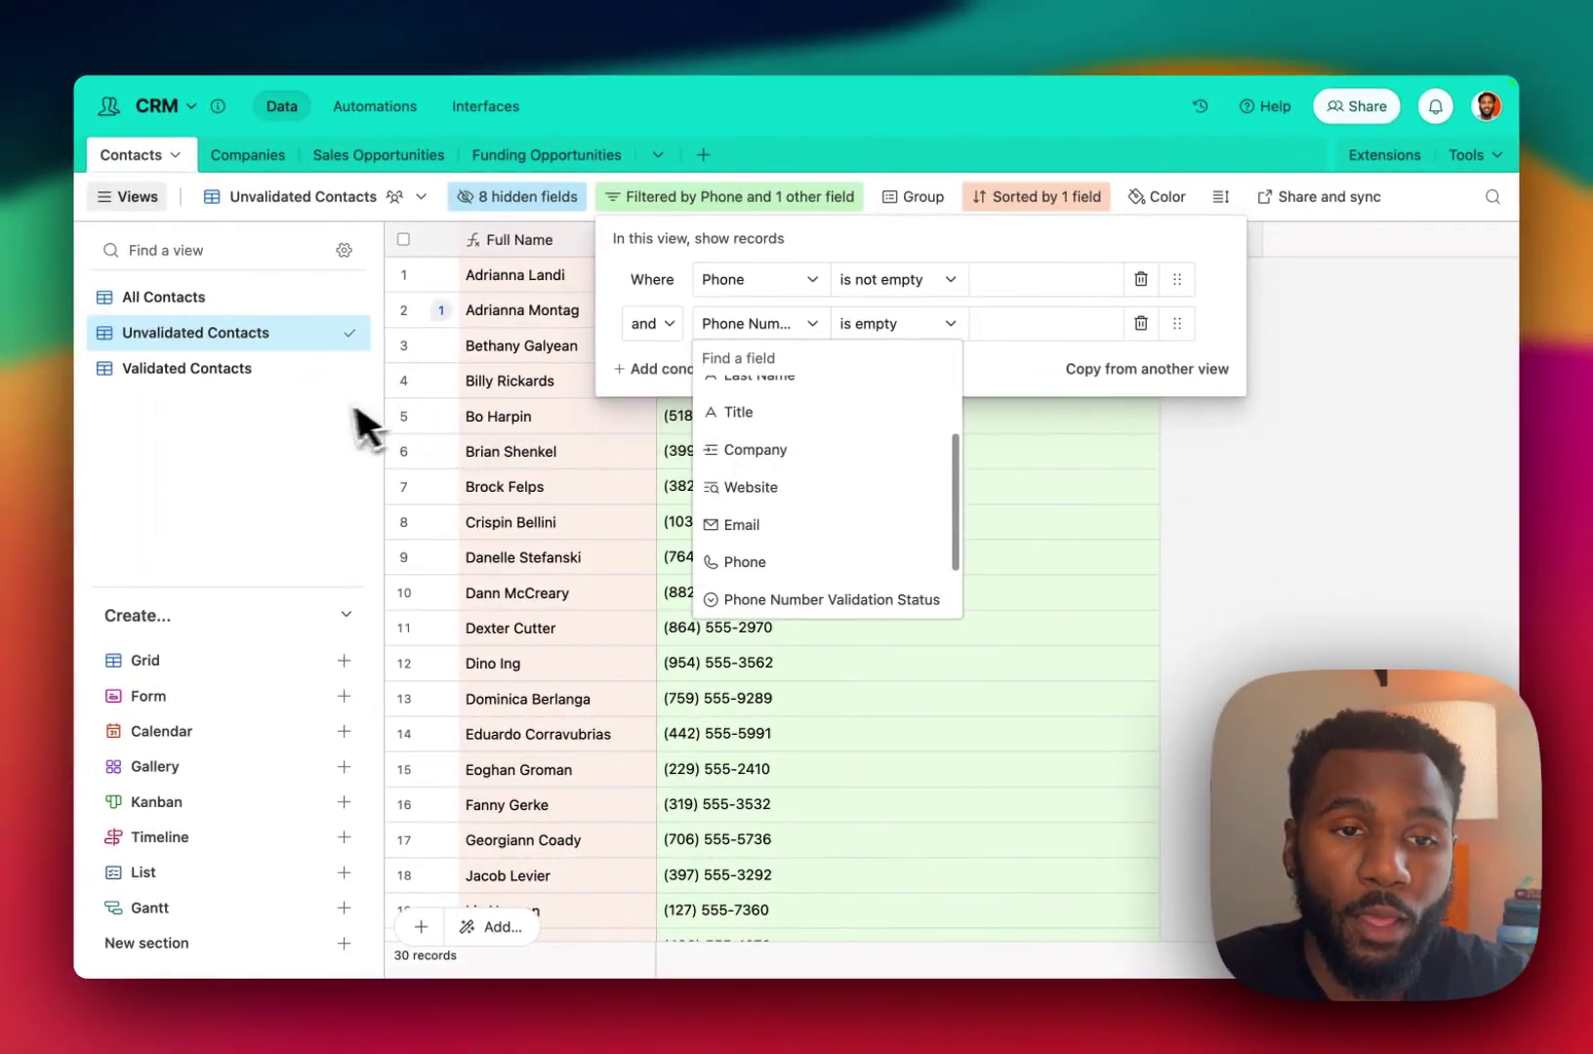
{"action": "left_click", "coordinate": [207, 376]}
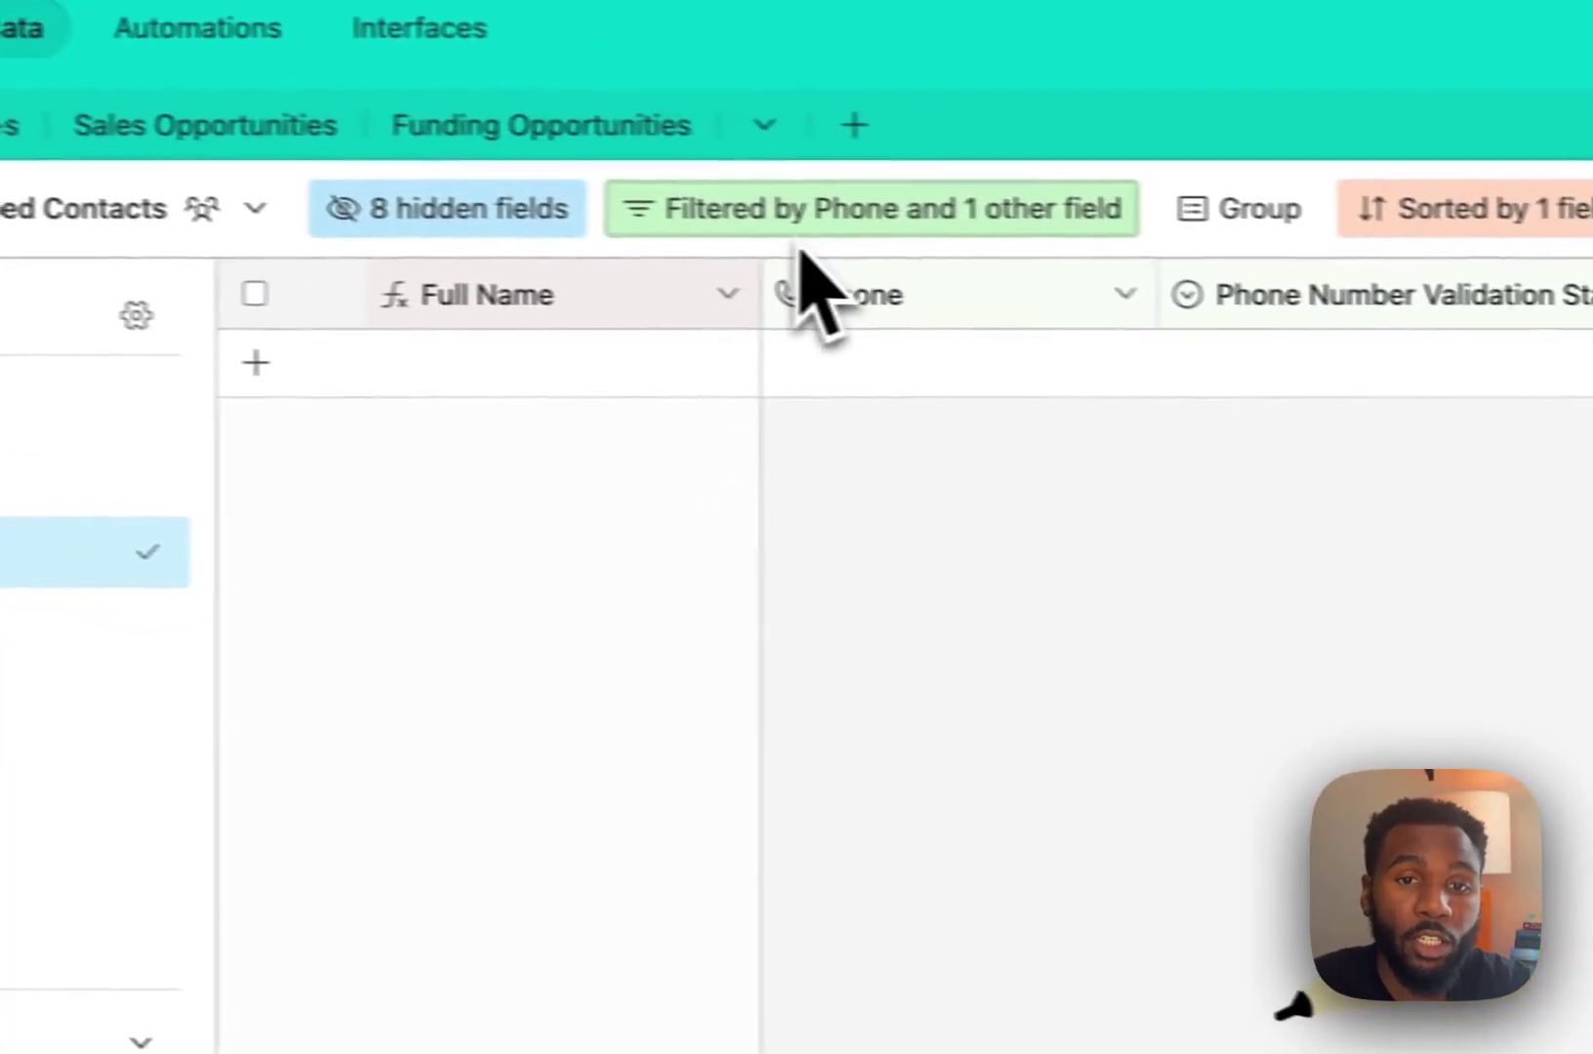
{"action": "left_click", "coordinate": [1274, 275]}
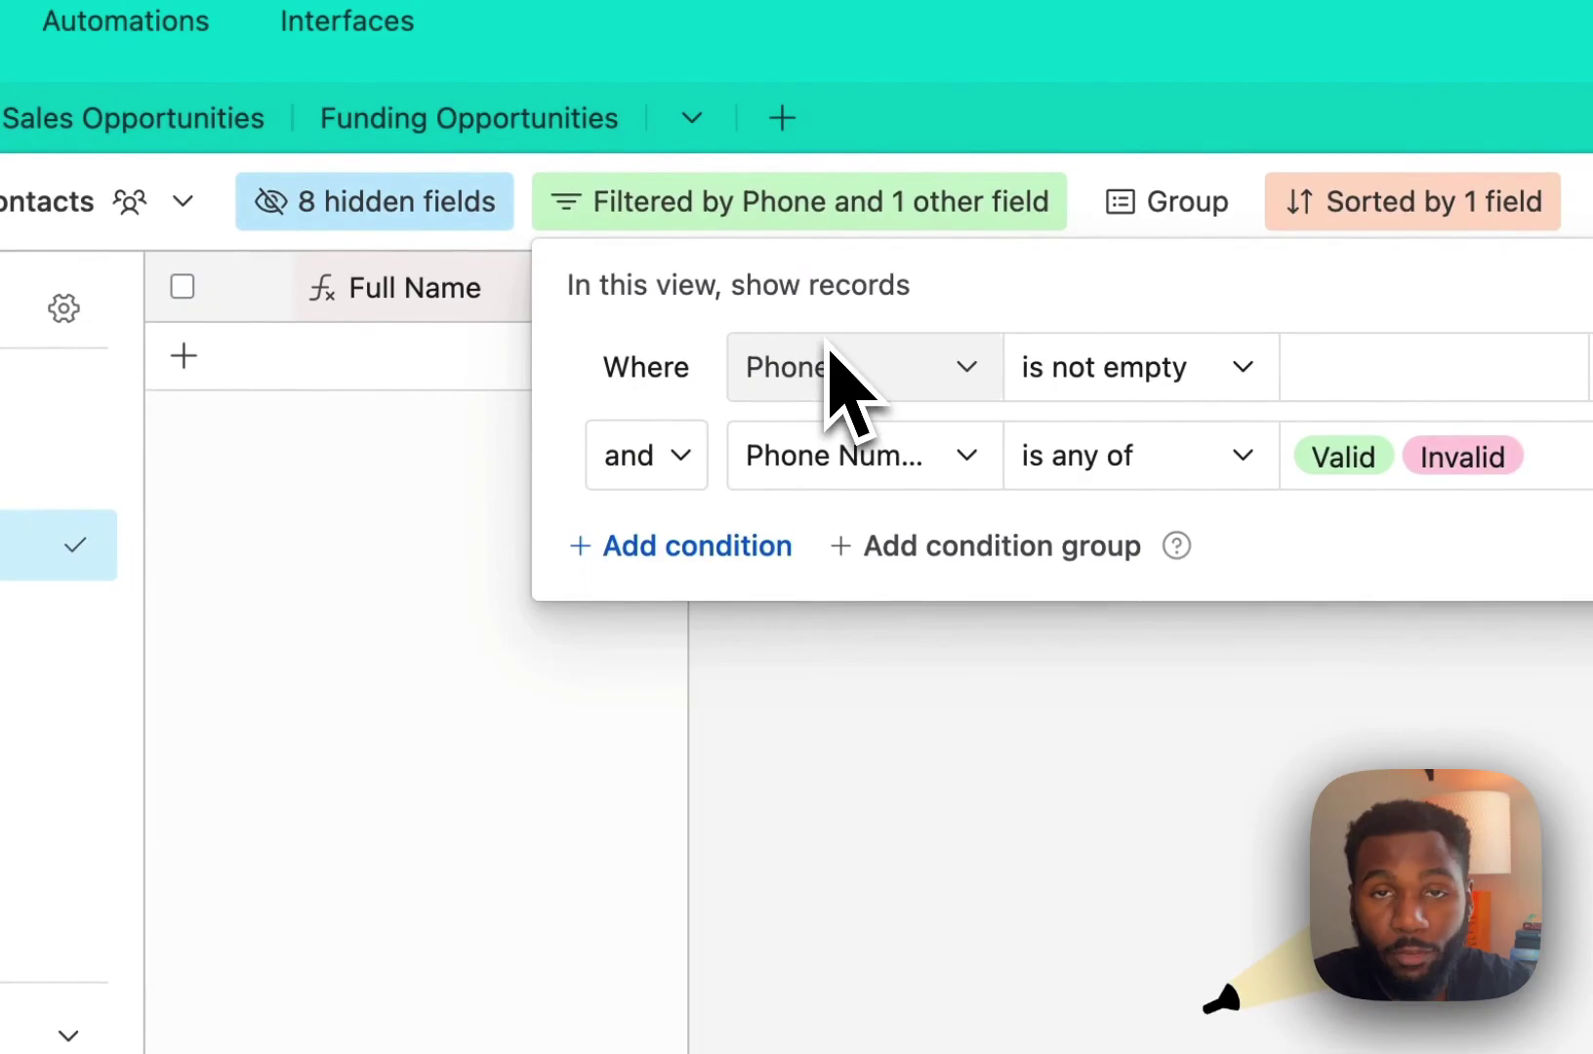
{"action": "left_click", "coordinate": [883, 457]}
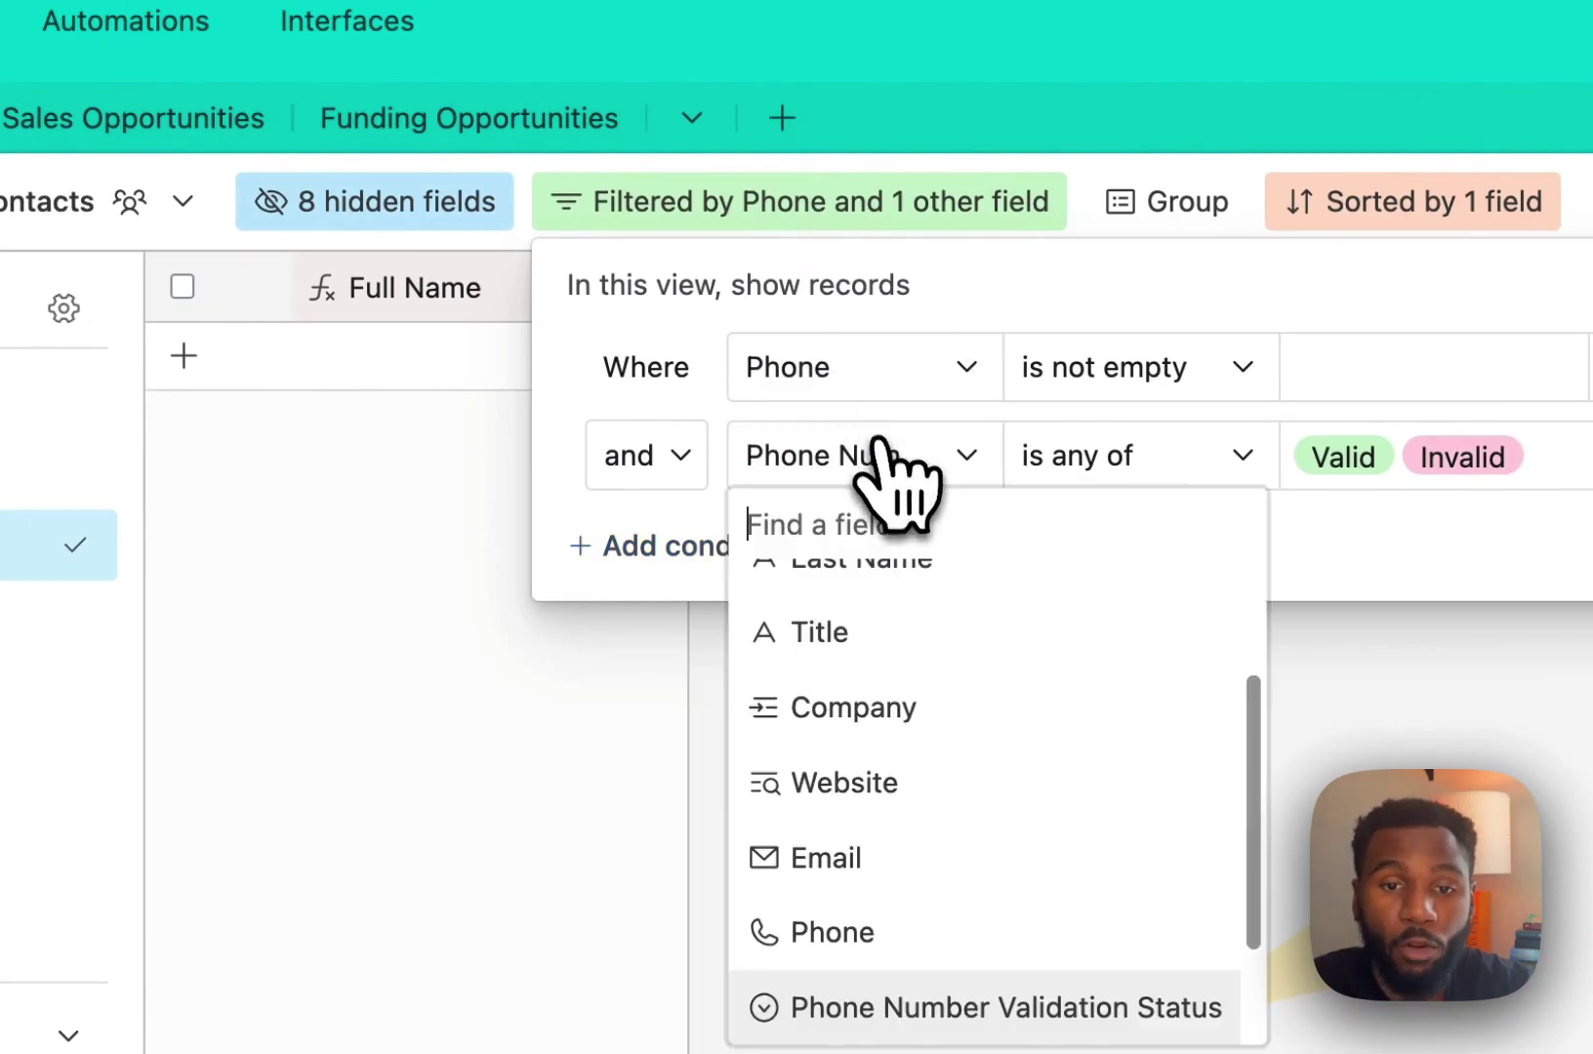
{"action": "scroll", "coordinate": [803, 913], "scroll_direction": "down", "scroll_amount": 1}
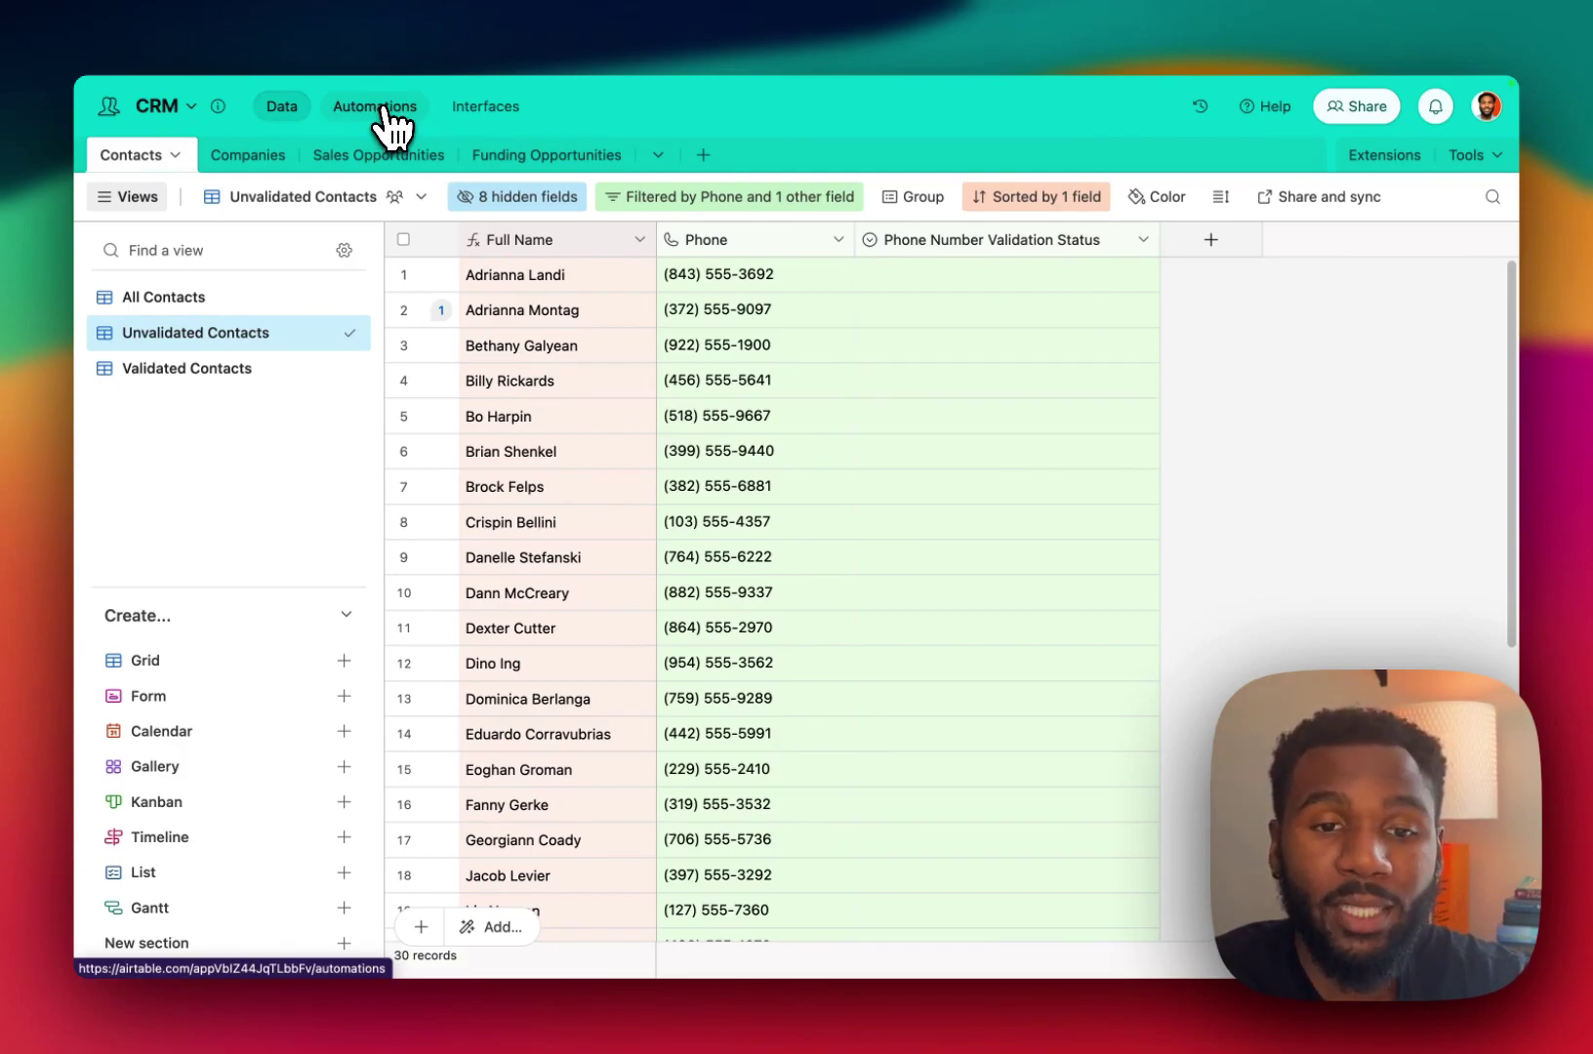
Review the New Unvalidated Contact automation's record-enters-view trigger and its phoneNumber and recordId script inputs.
{"action": "left_click", "coordinate": [383, 109]}
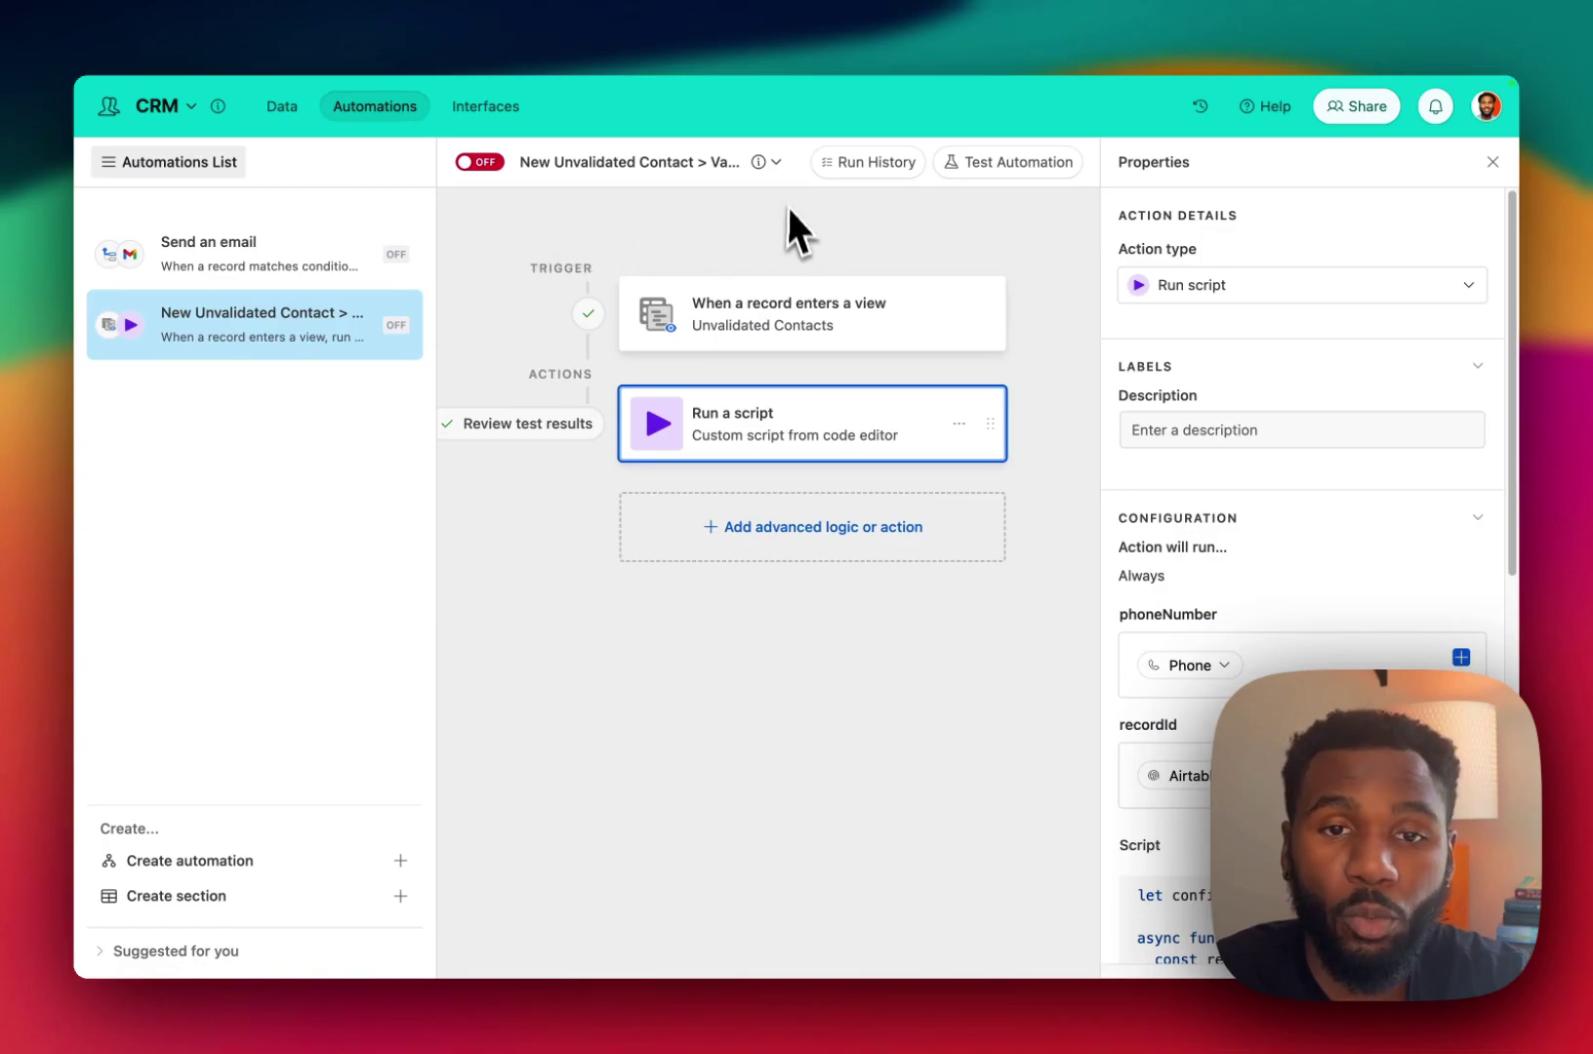
{"action": "left_click", "coordinate": [722, 307]}
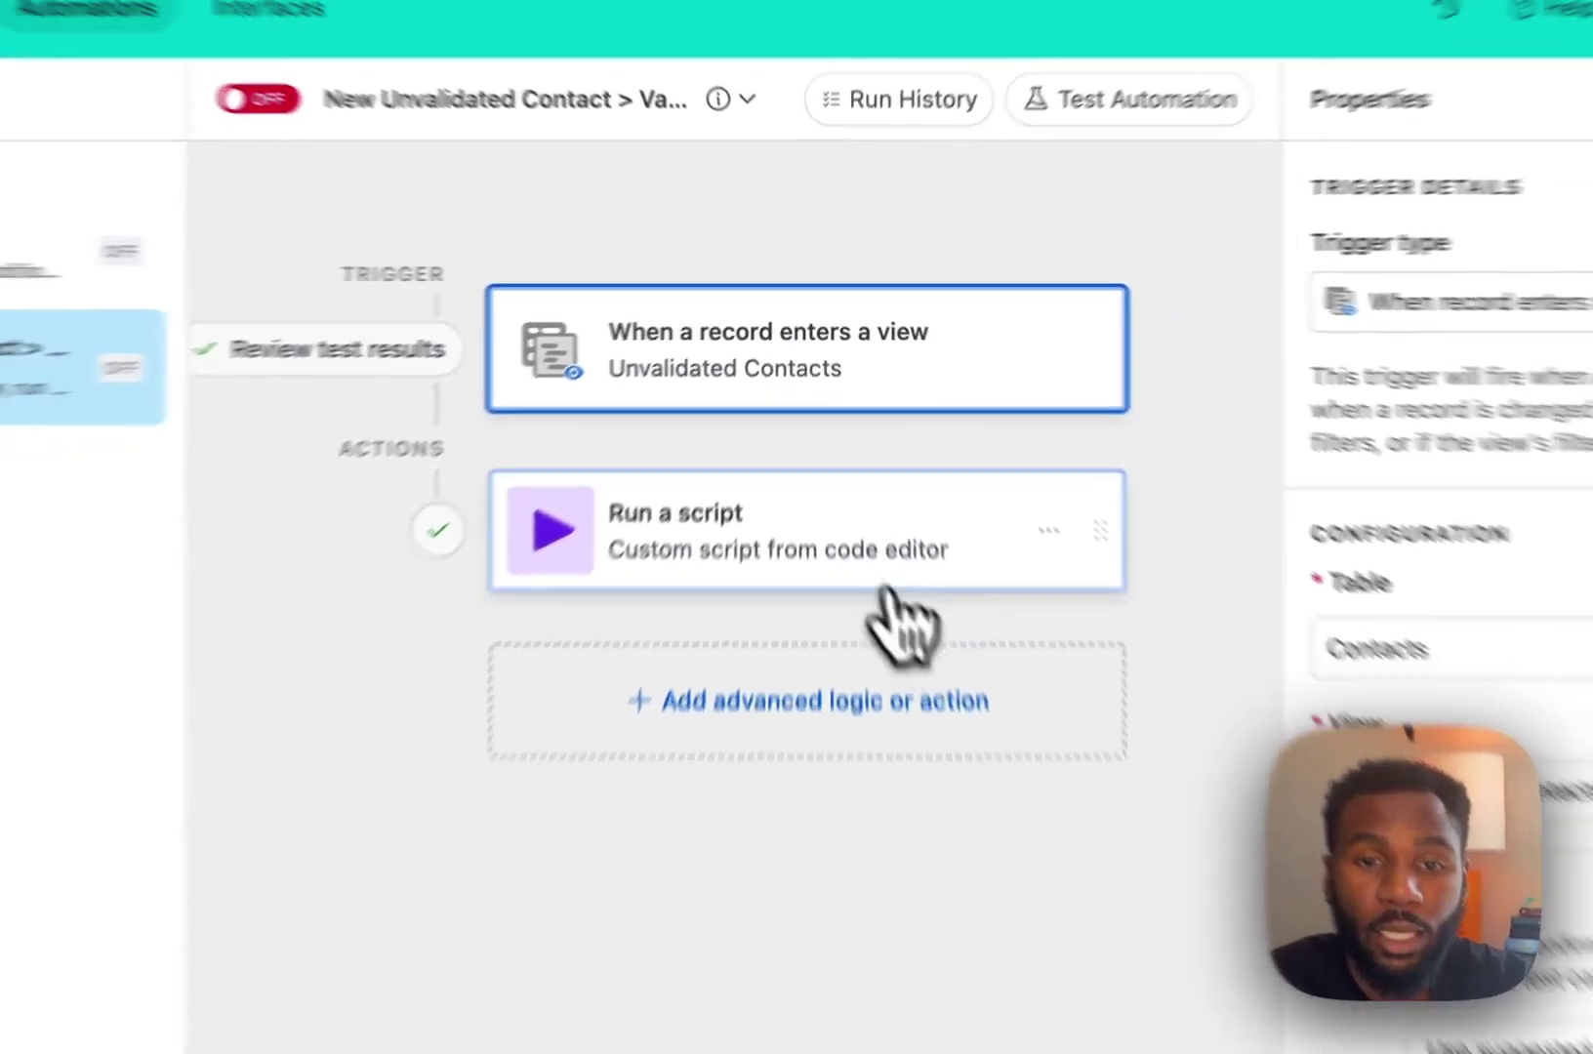
{"action": "left_click", "coordinate": [849, 610]}
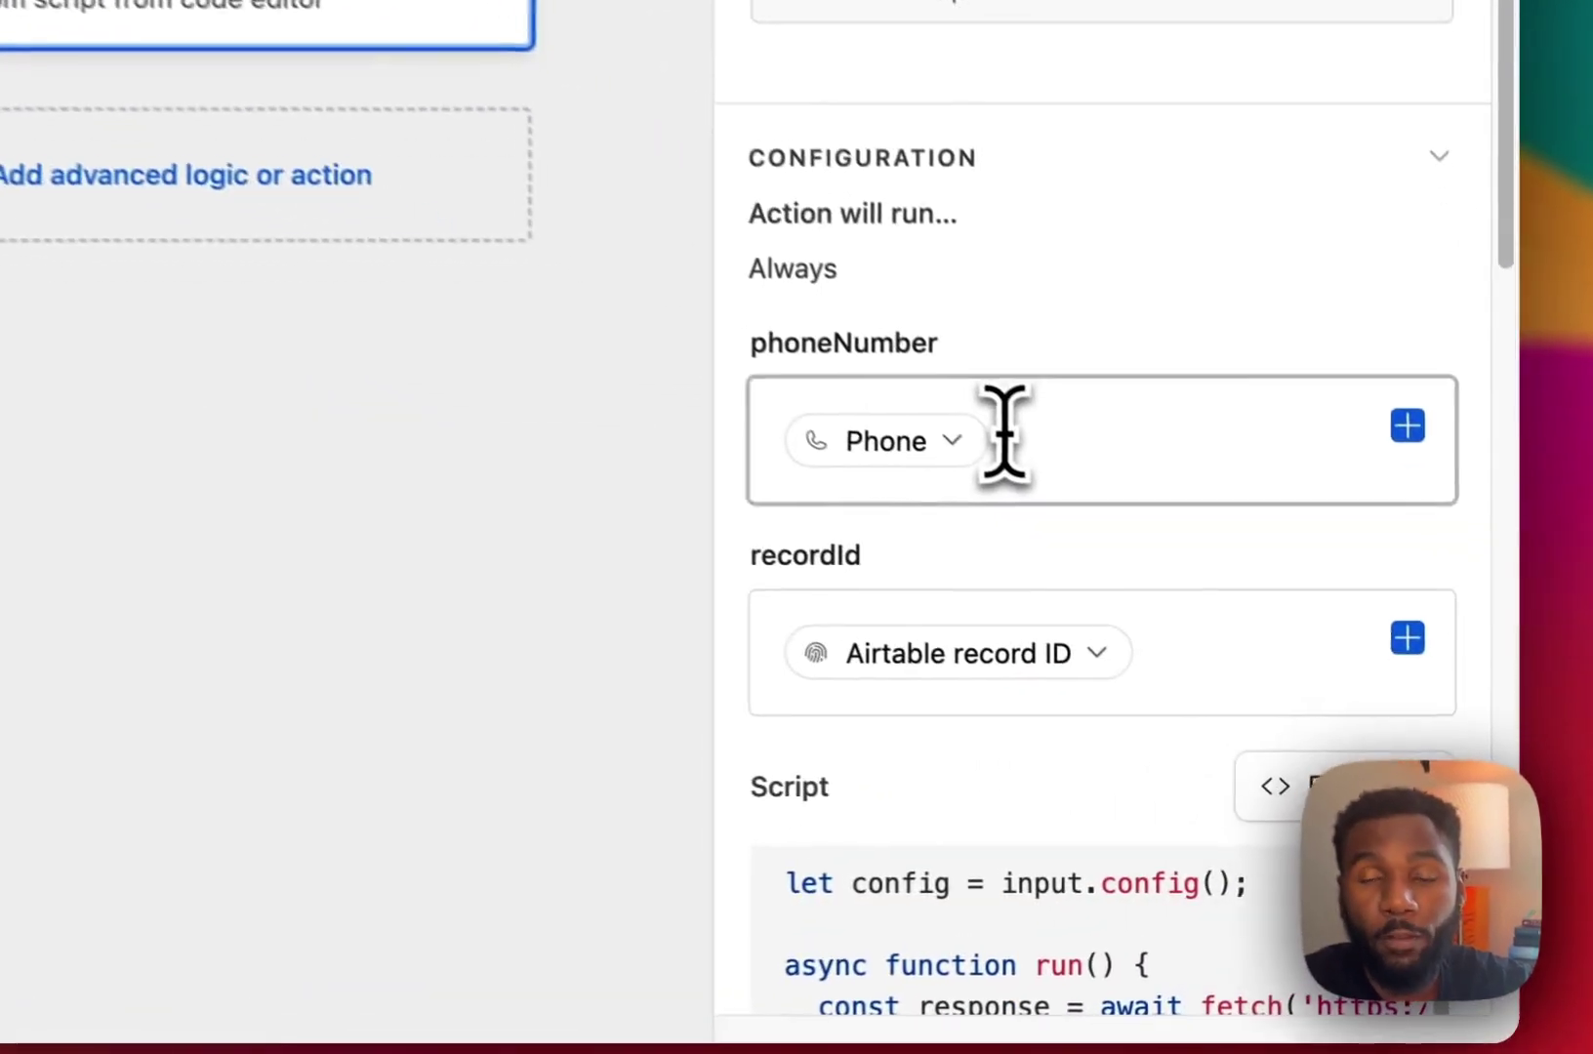
{"action": "left_click", "coordinate": [1251, 660]}
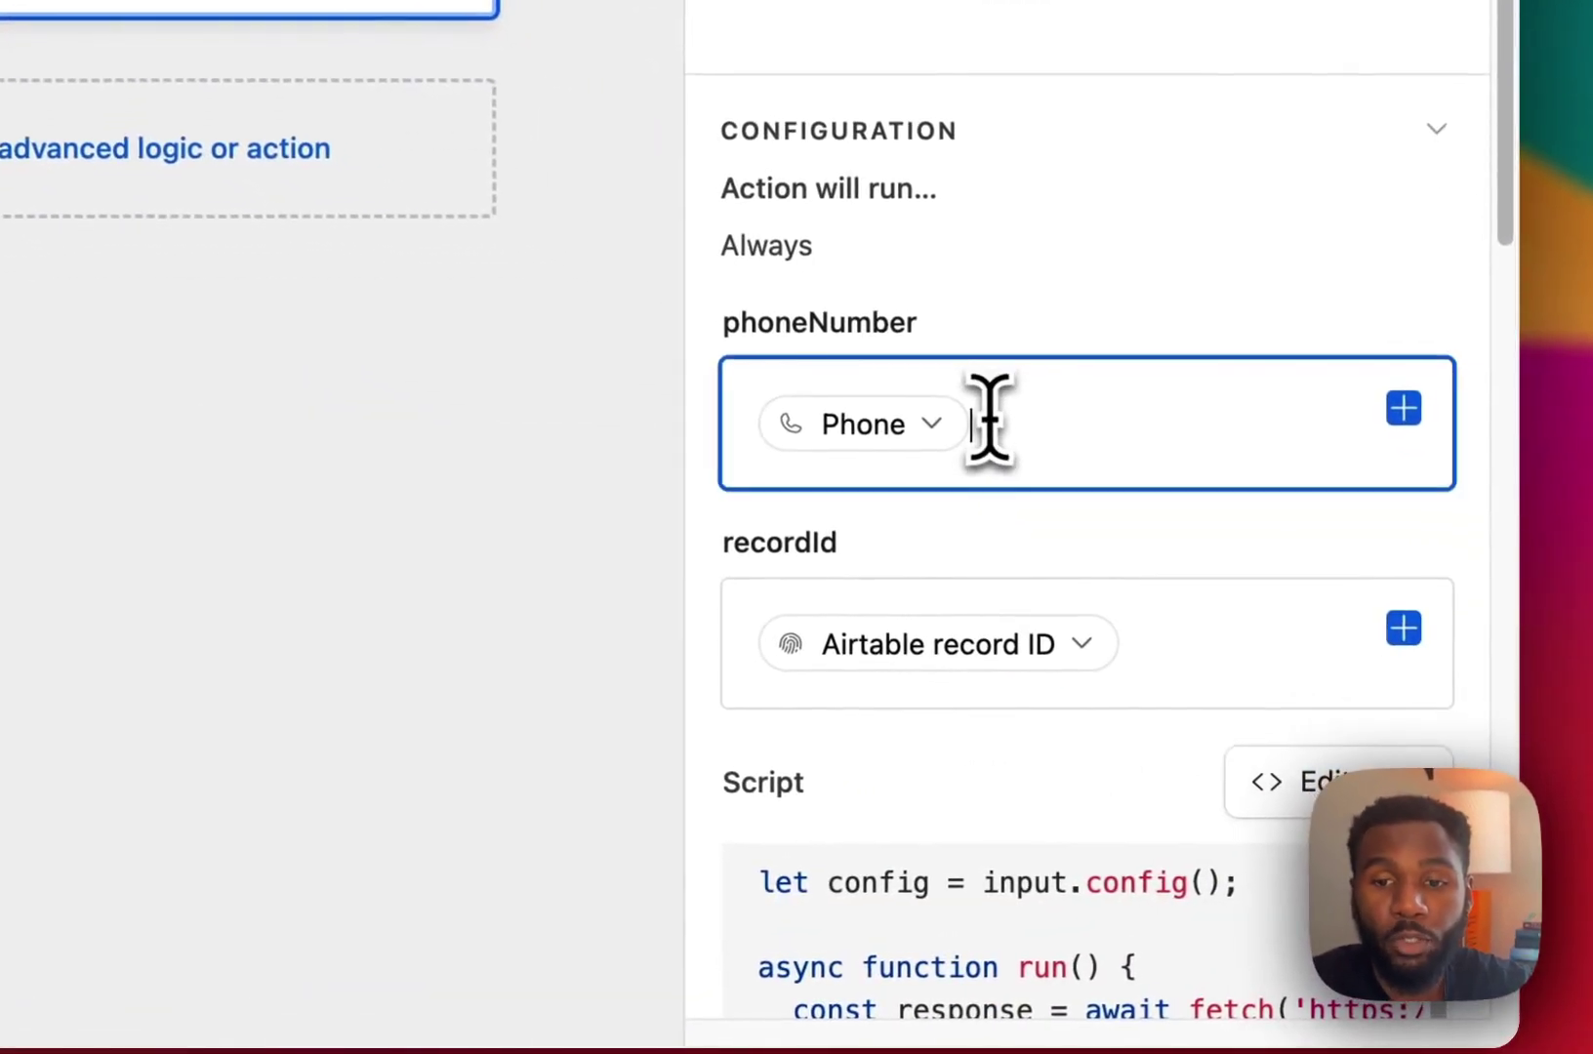
{"action": "left_click", "coordinate": [1172, 644]}
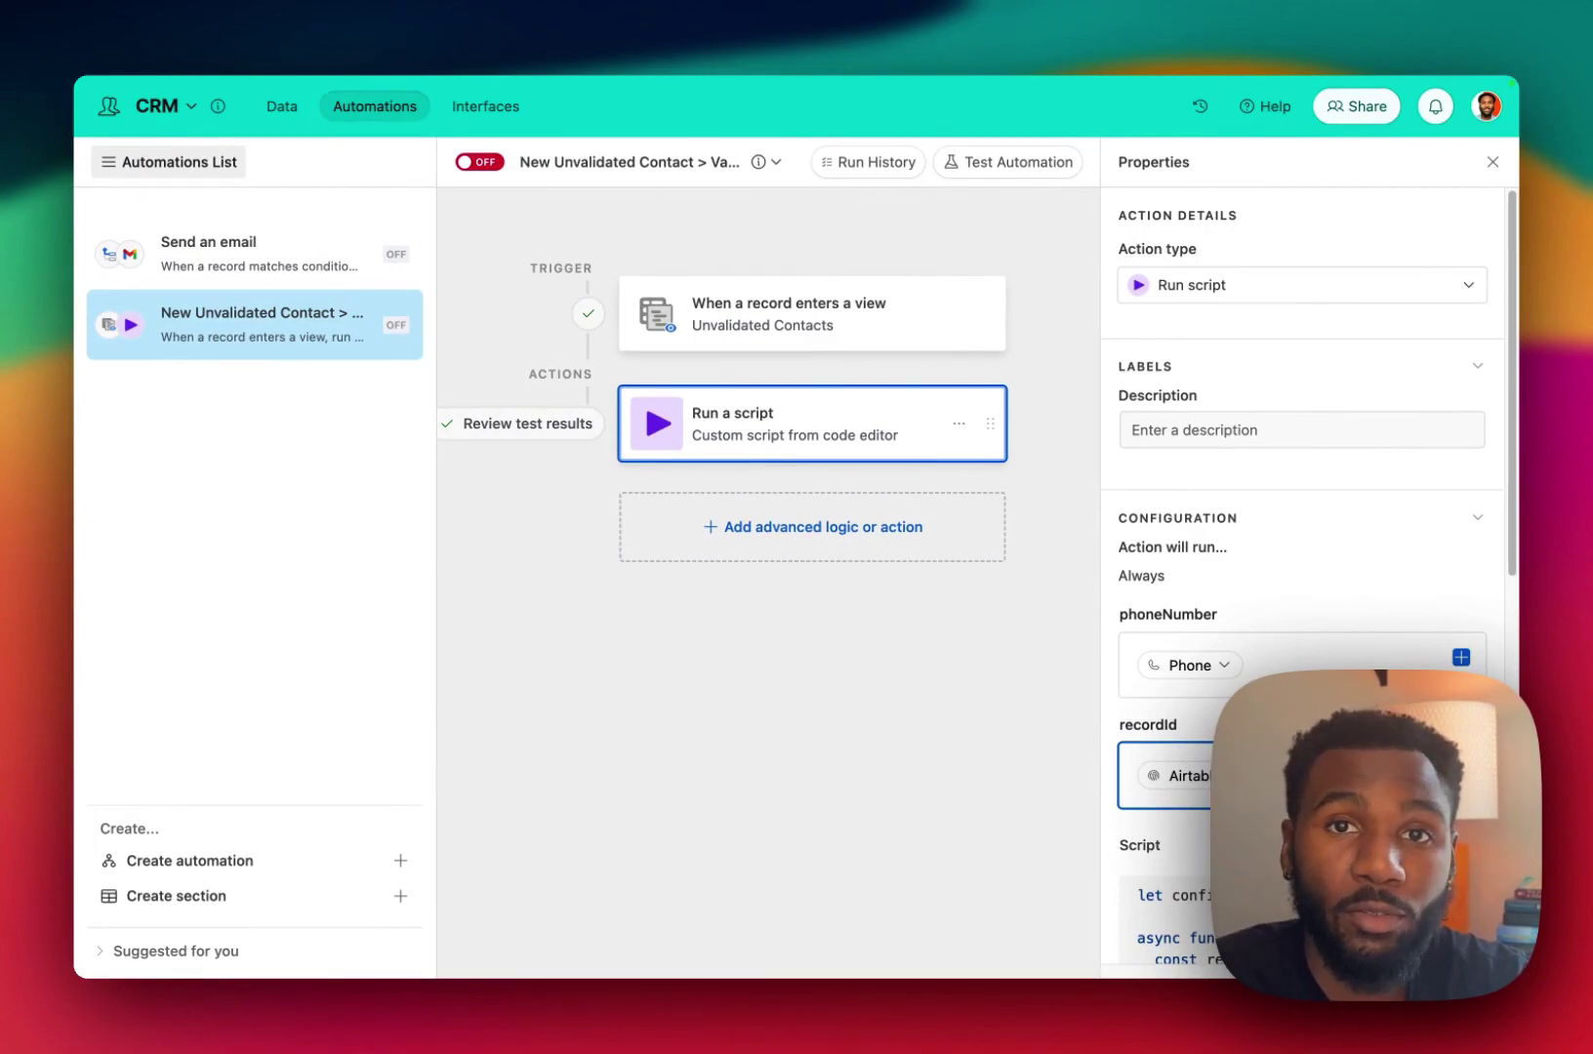
{"action": "scroll", "coordinate": [1303, 576], "scroll_direction": "down", "scroll_amount": 2}
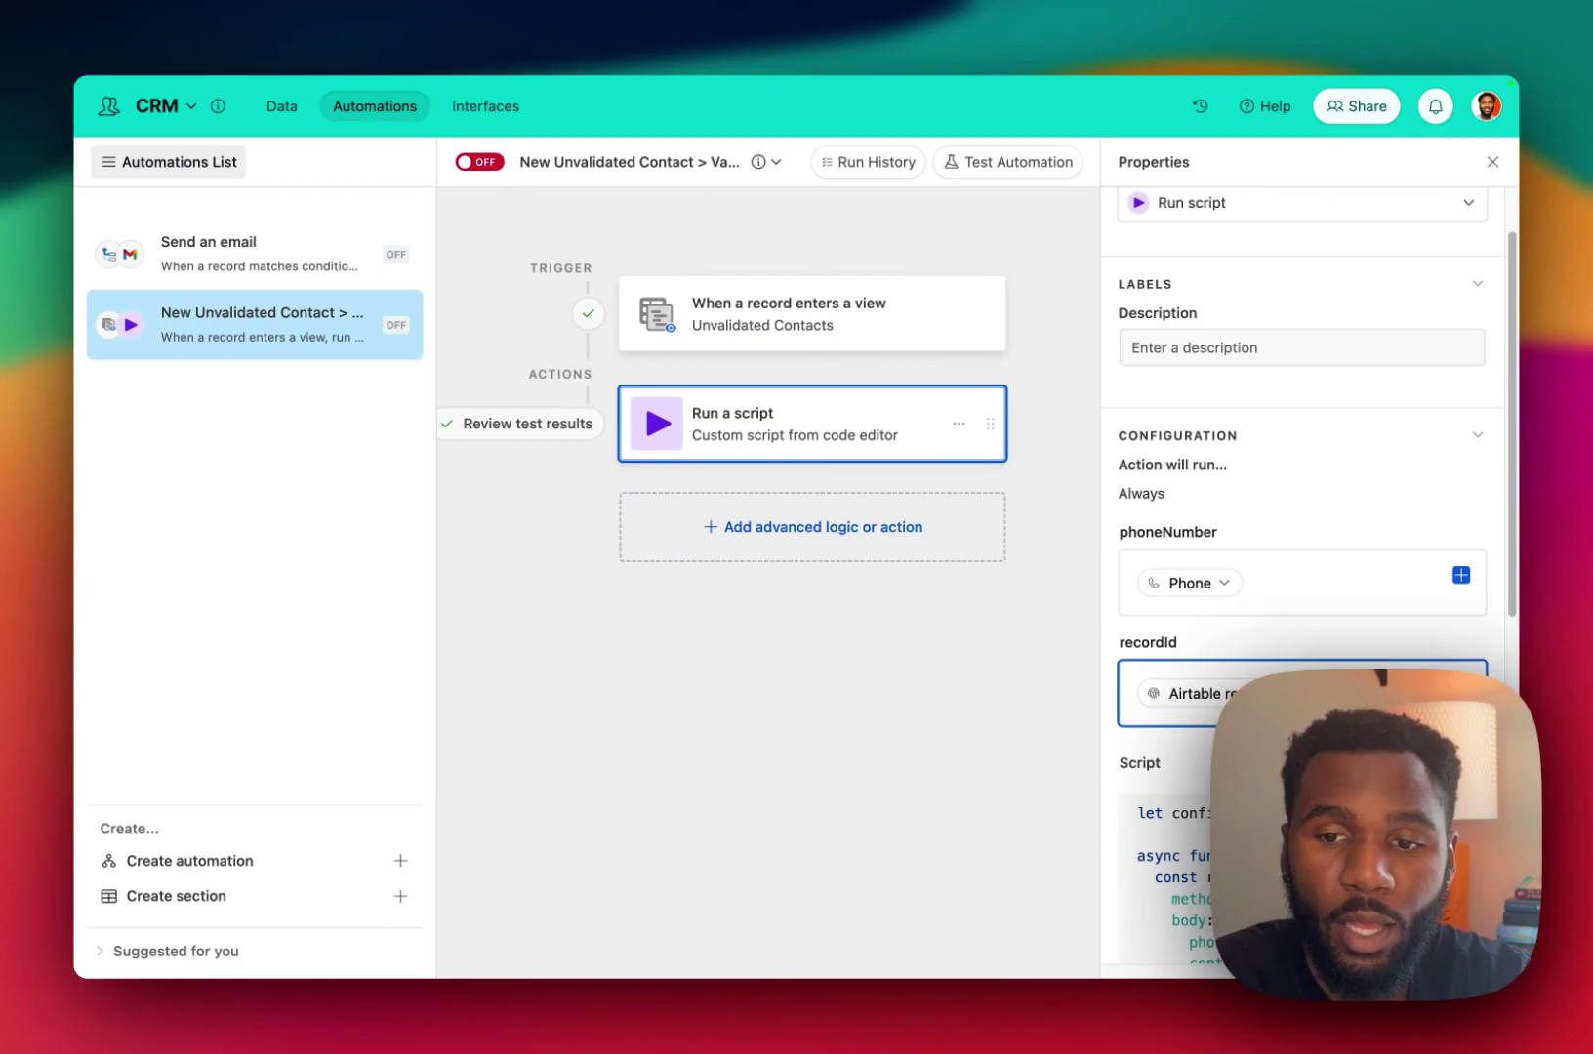
Review the script's fetch call to the Make webhook and add the missing comma after 'POST' on line 5.
{"action": "left_click", "coordinate": [1166, 859]}
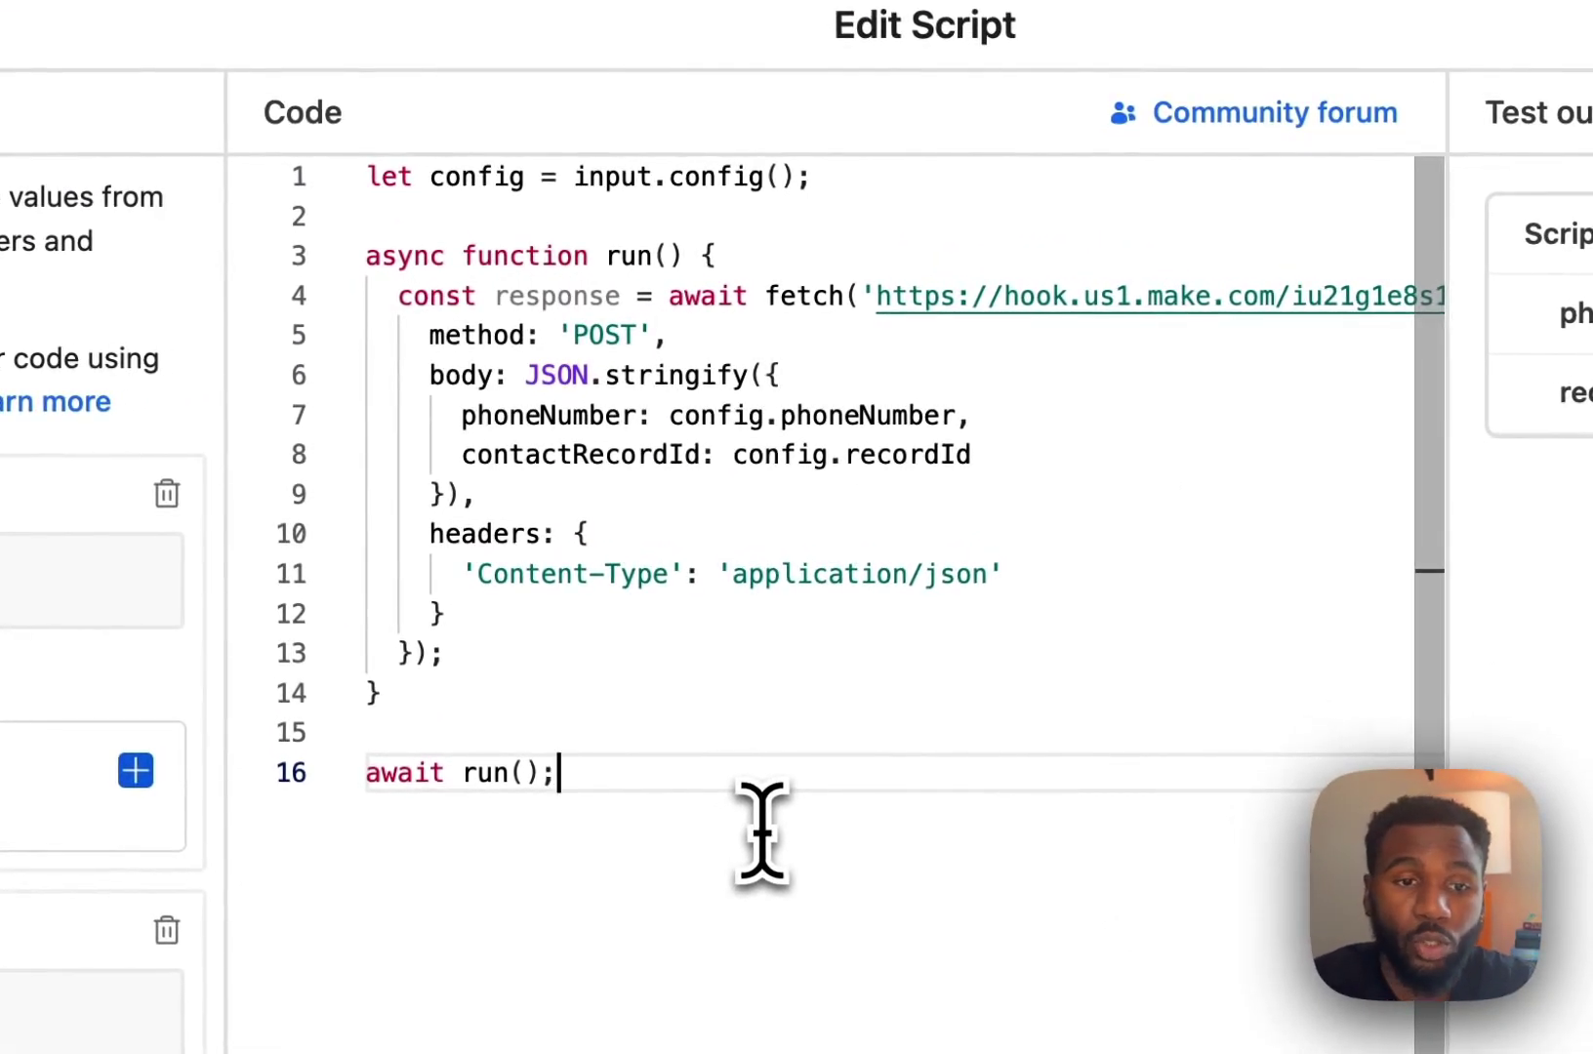
{"action": "left_click", "coordinate": [822, 176]}
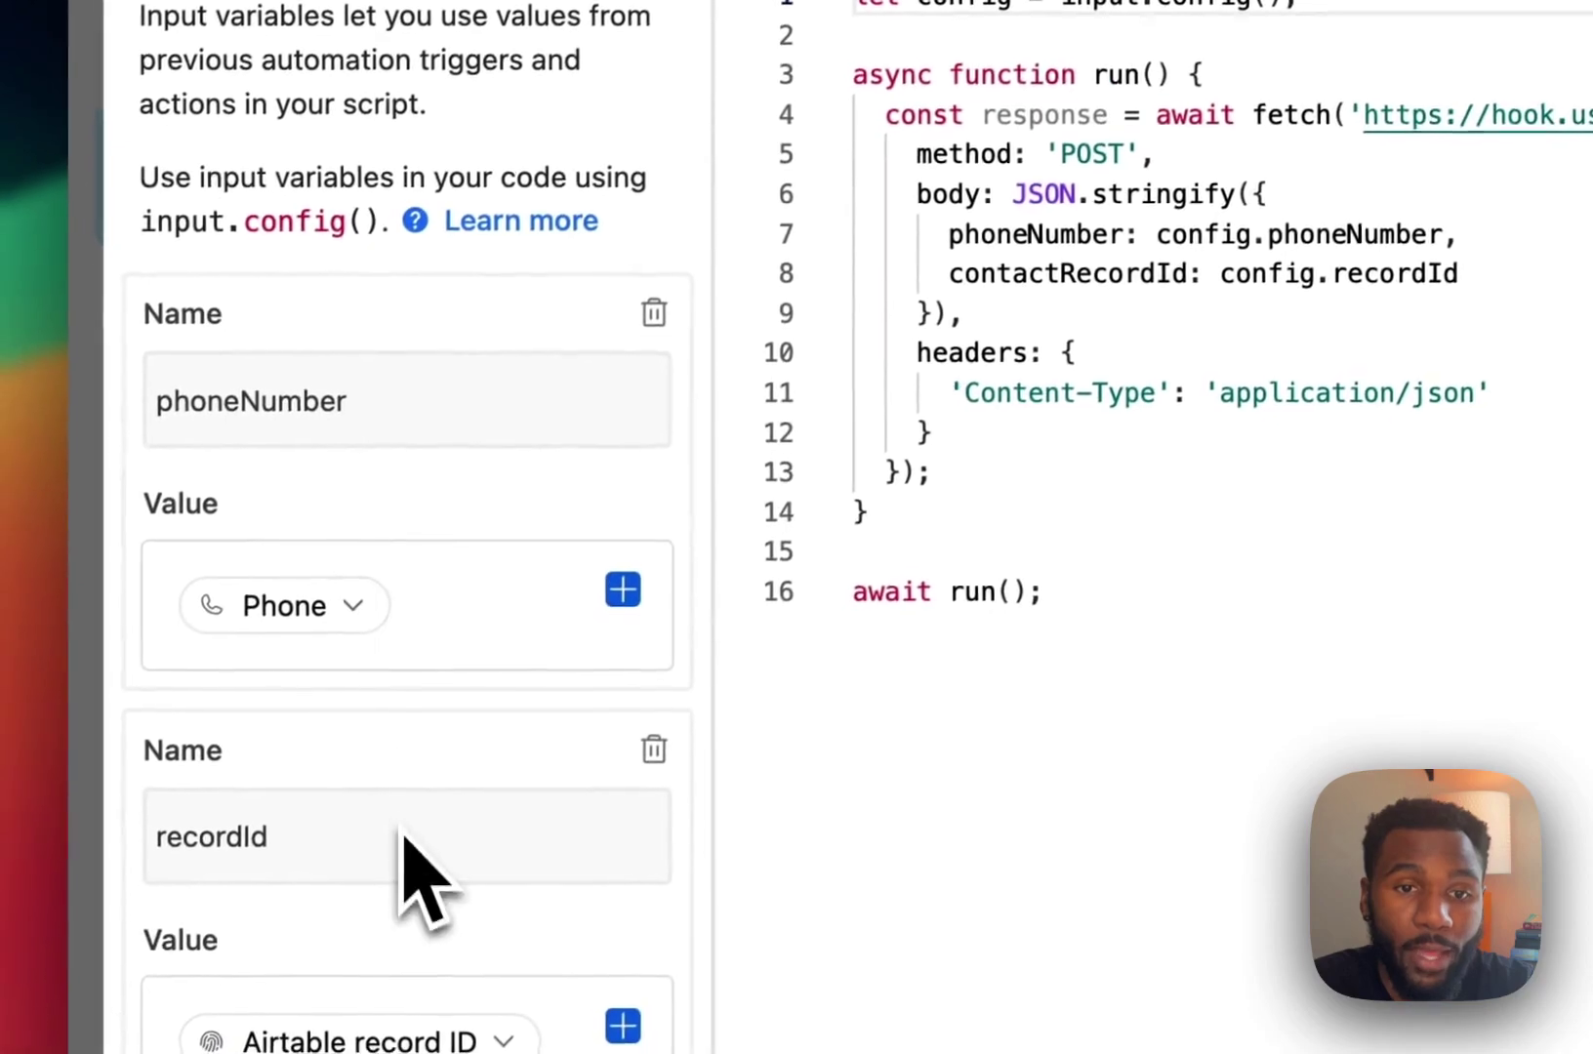
{"action": "left_click_drag", "start_coordinate": [878, 510], "coordinate": [786, 73]}
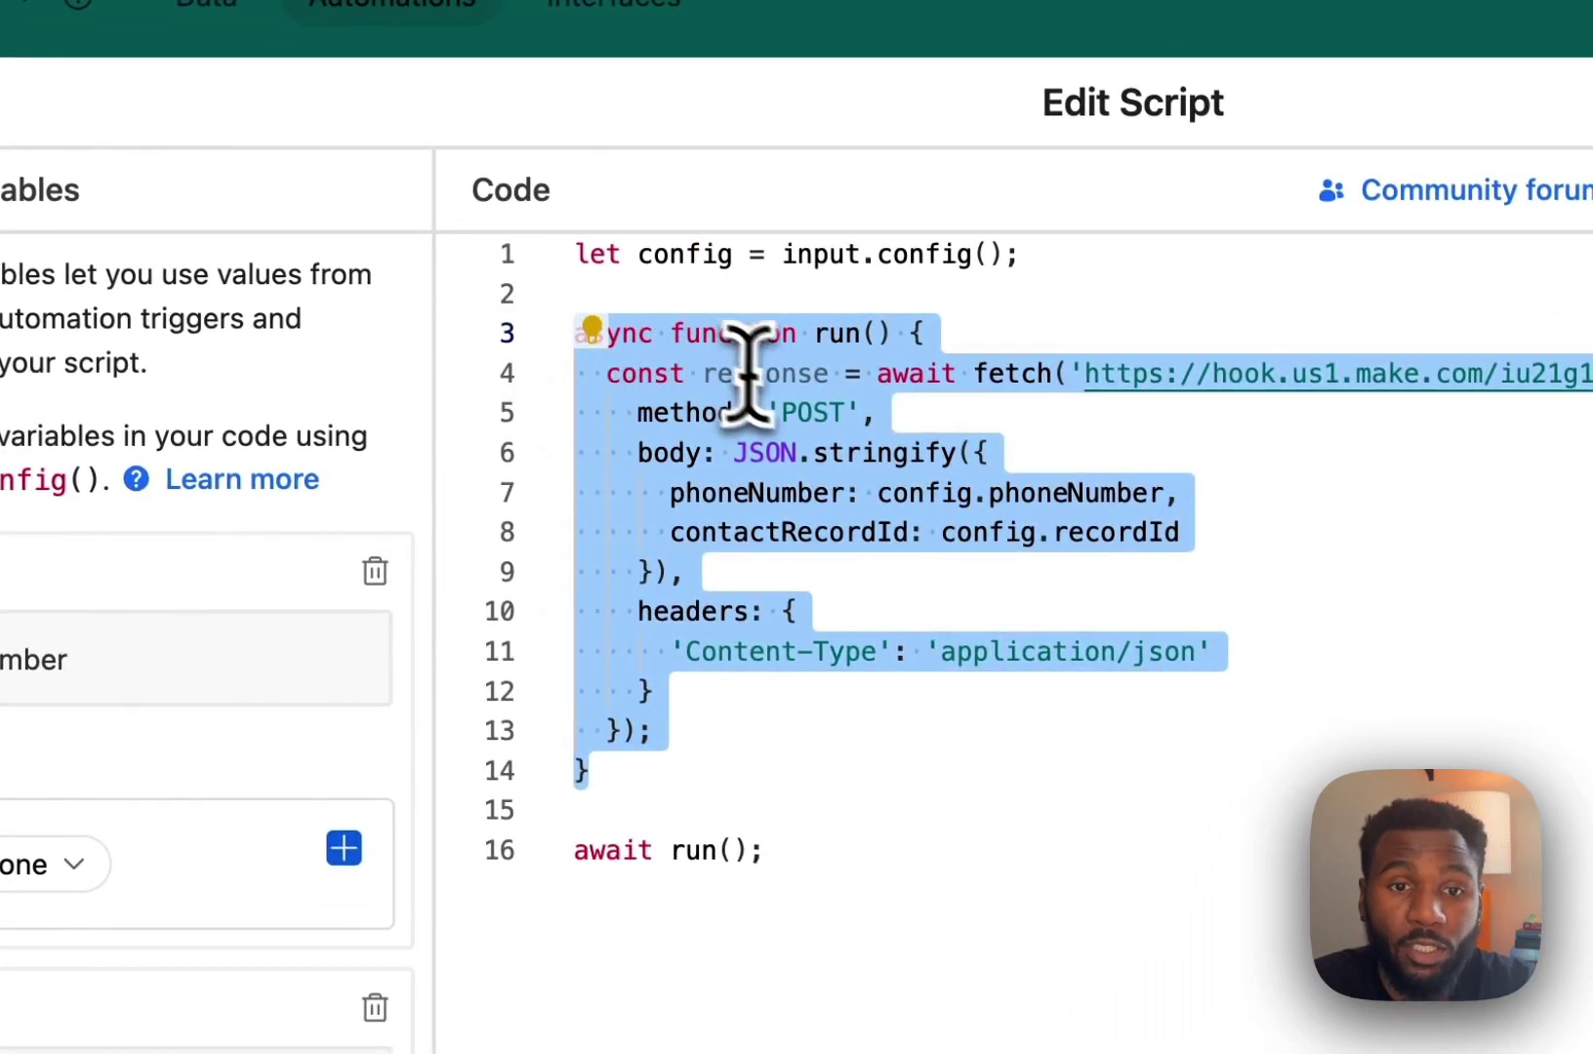
{"action": "left_click", "coordinate": [1000, 369]}
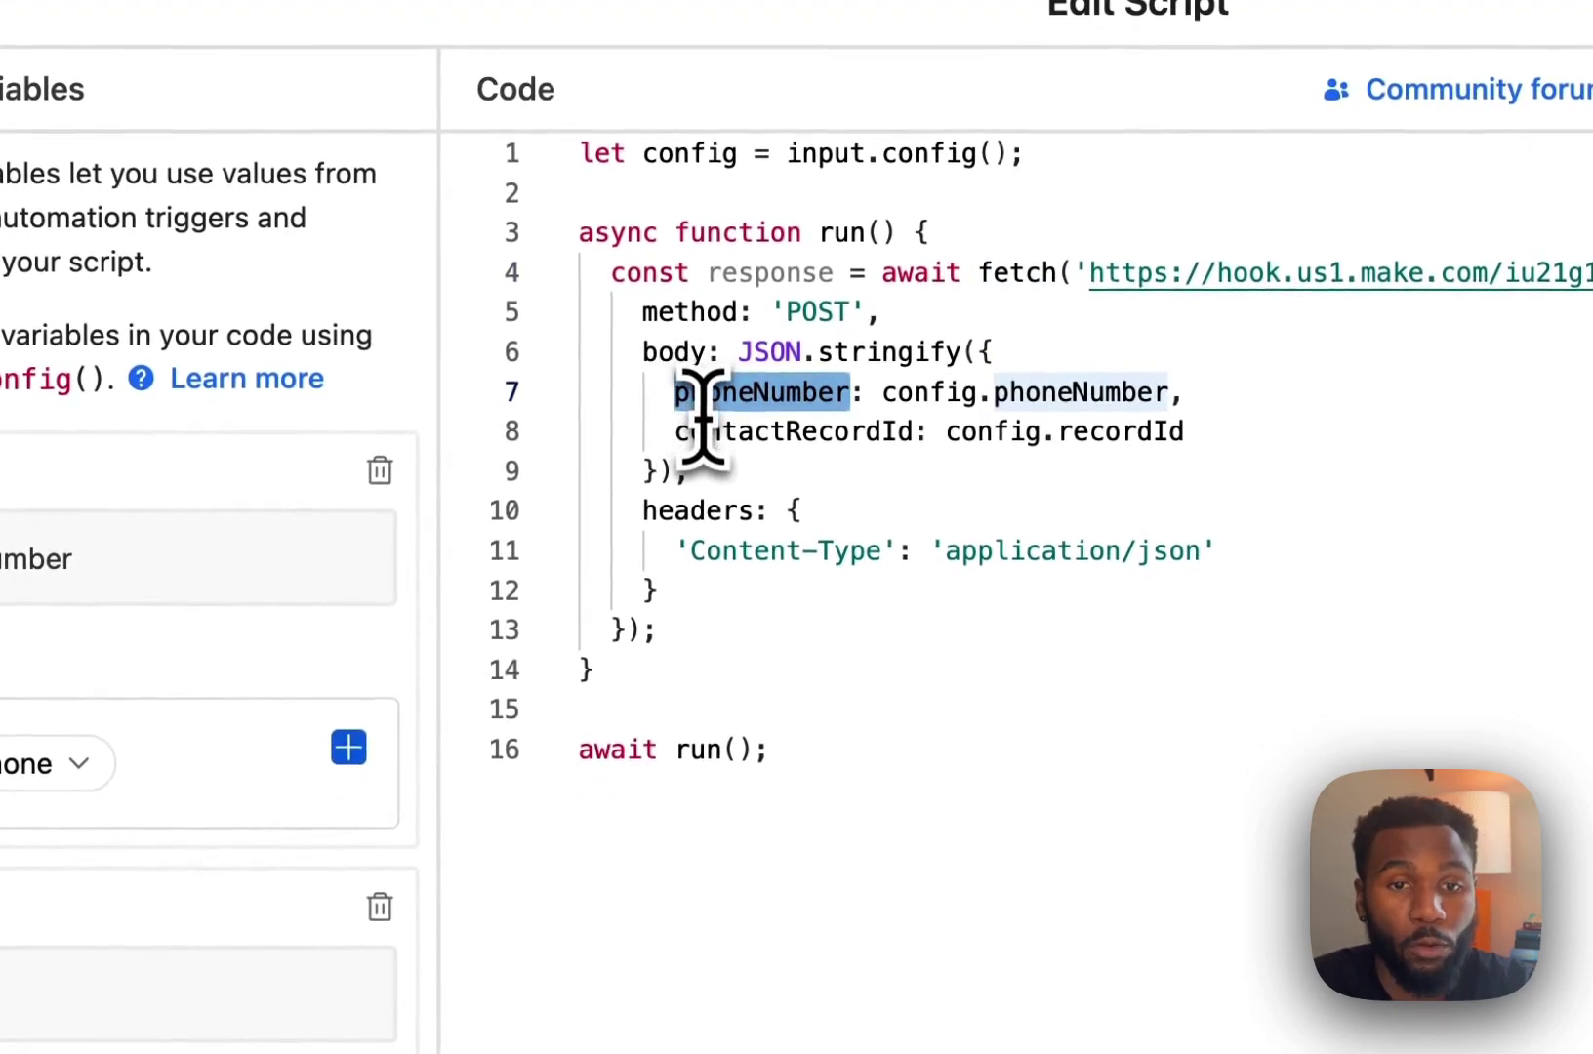
{"action": "left_click", "coordinate": [705, 530]}
{"action": "double_click", "coordinate": [710, 430]}
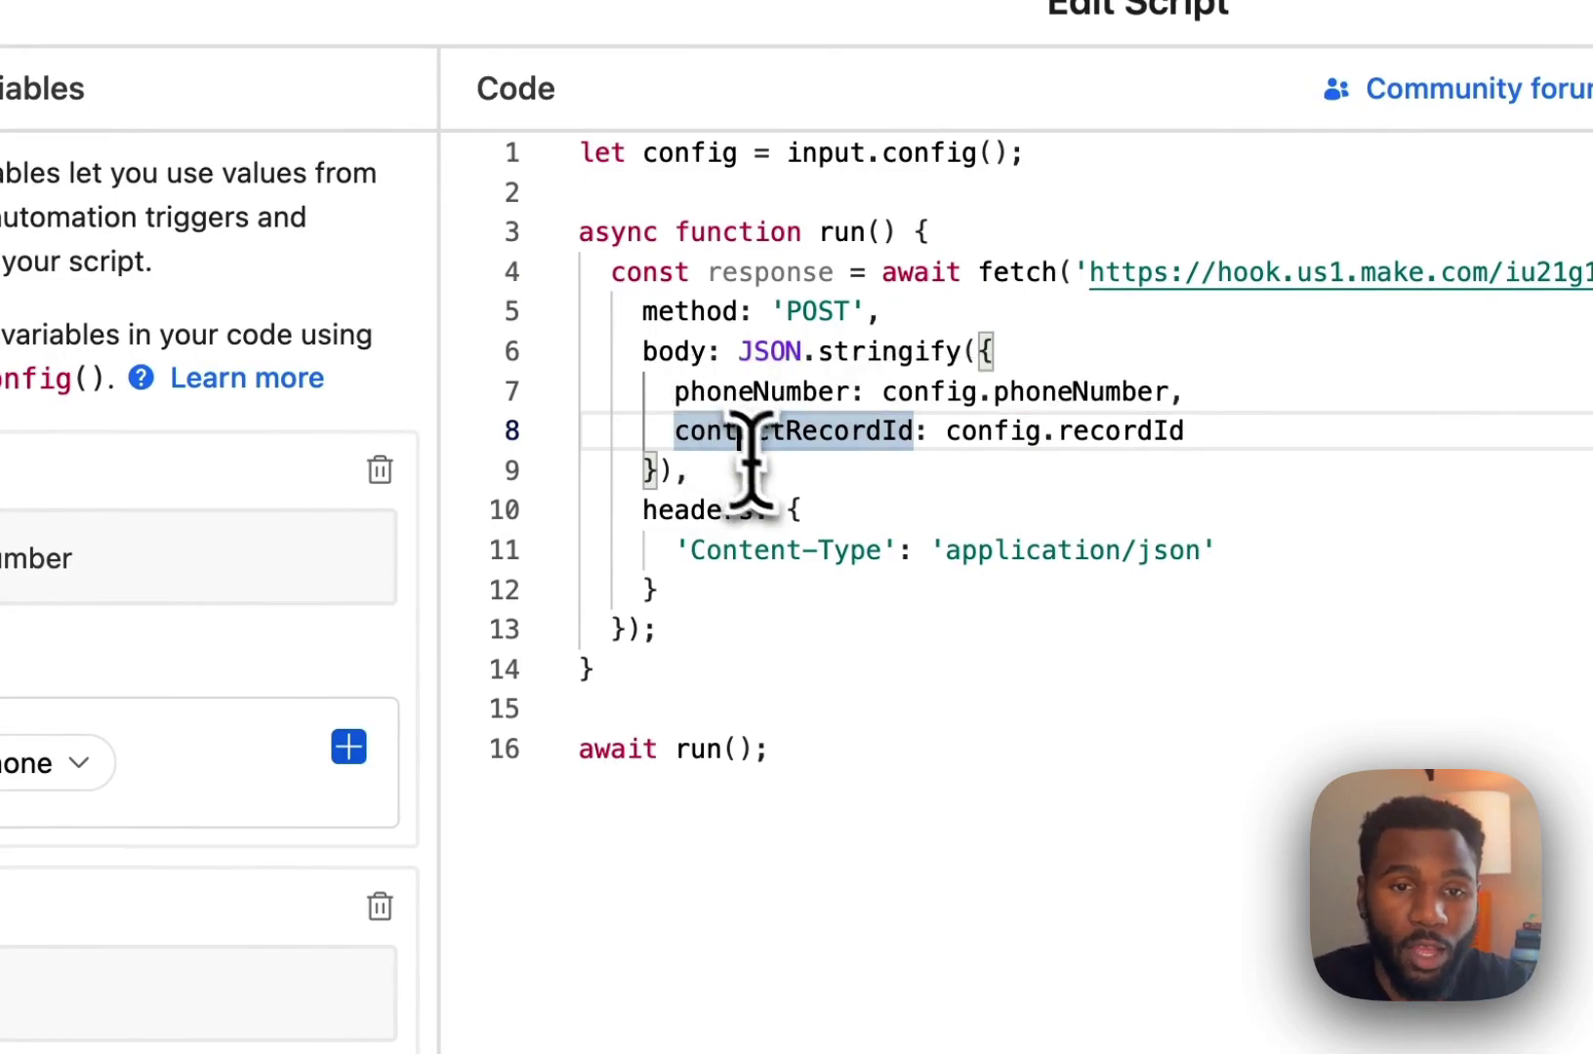
{"action": "left_click", "coordinate": [818, 507]}
{"action": "left_click", "coordinate": [878, 313]}
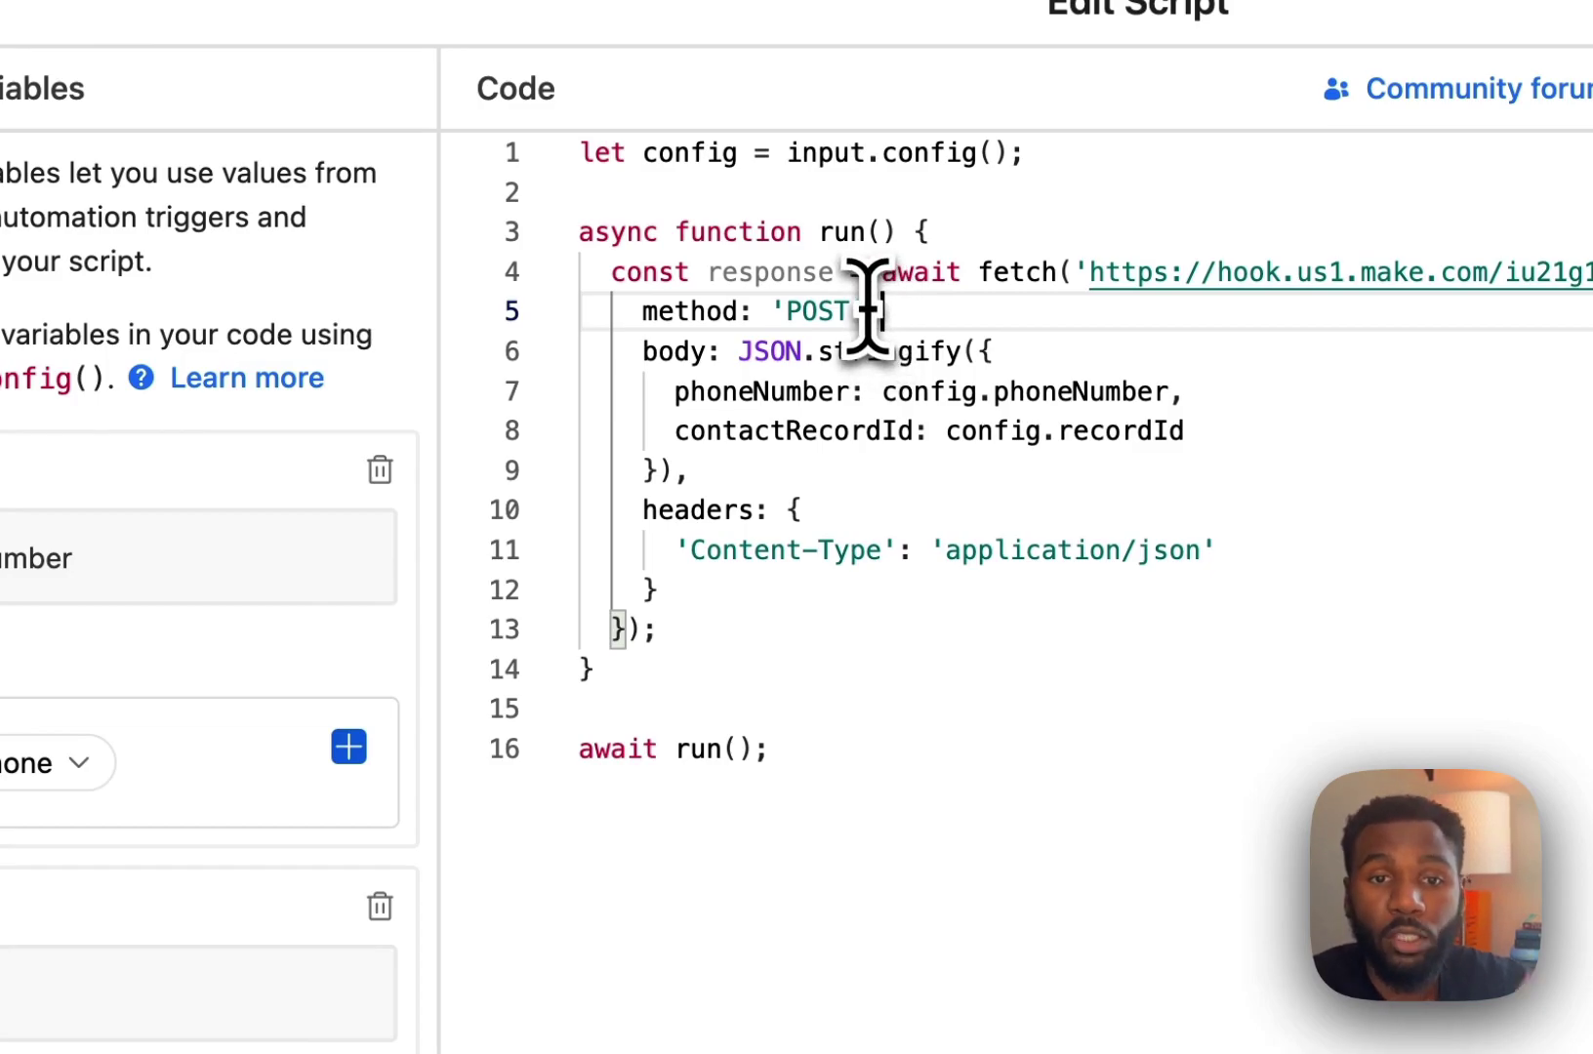
{"action": "type", "text": ","}
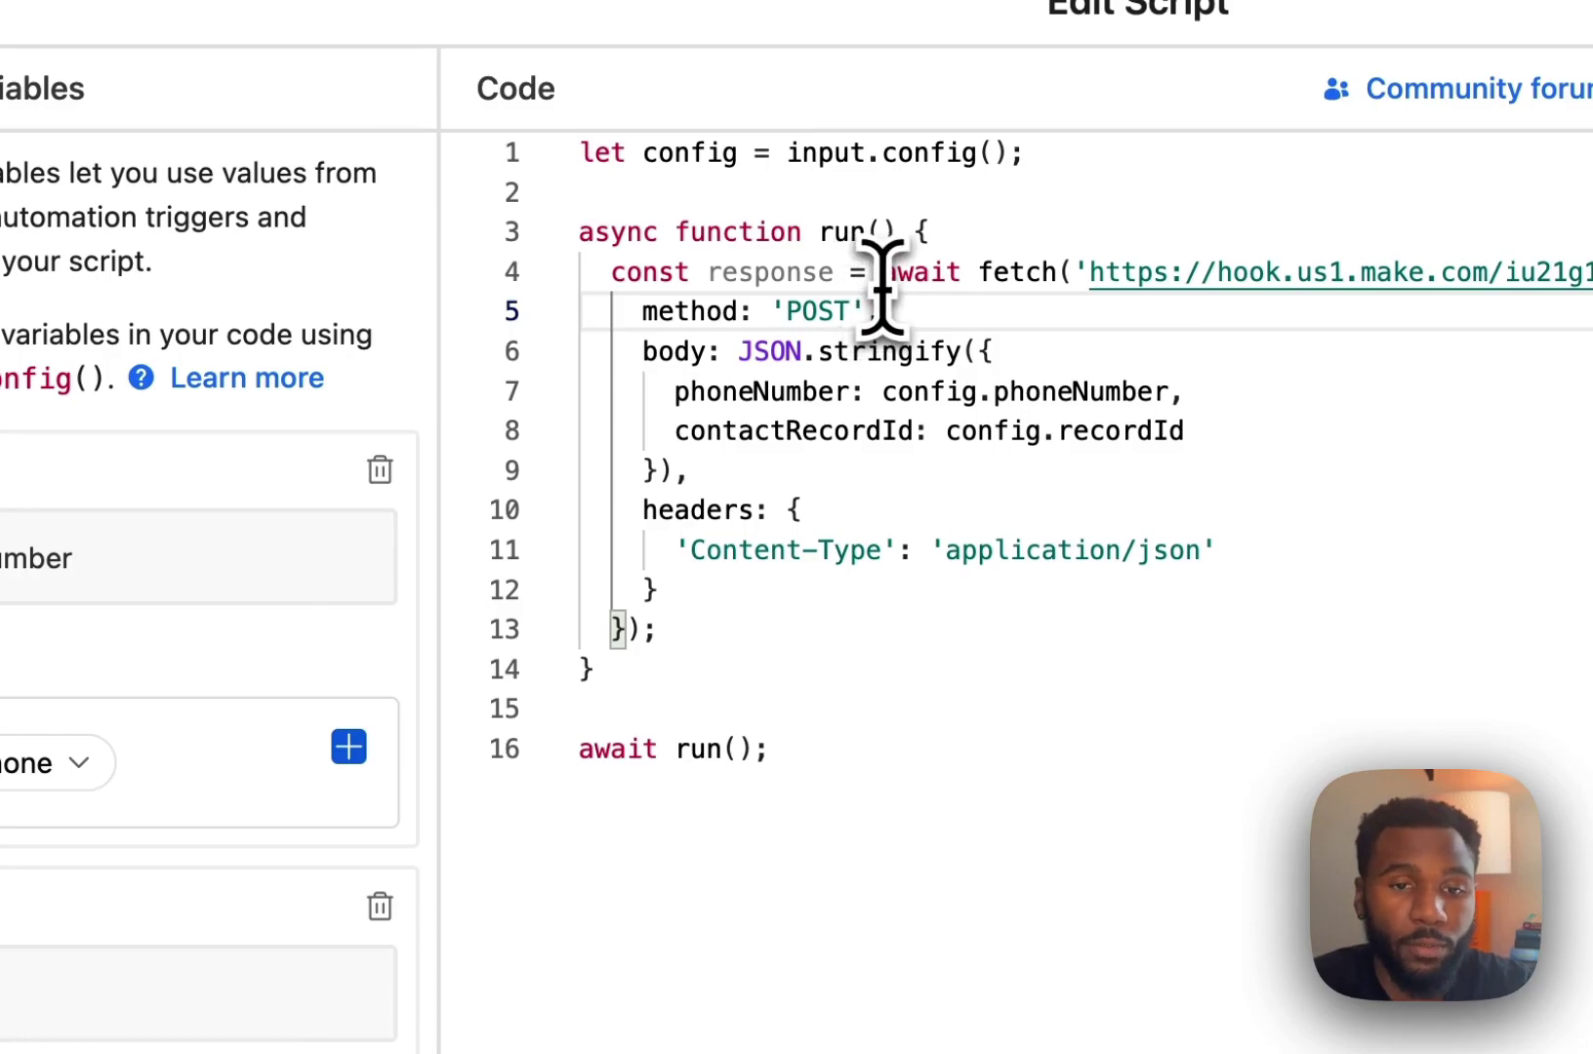
{"action": "left_click", "coordinate": [849, 732]}
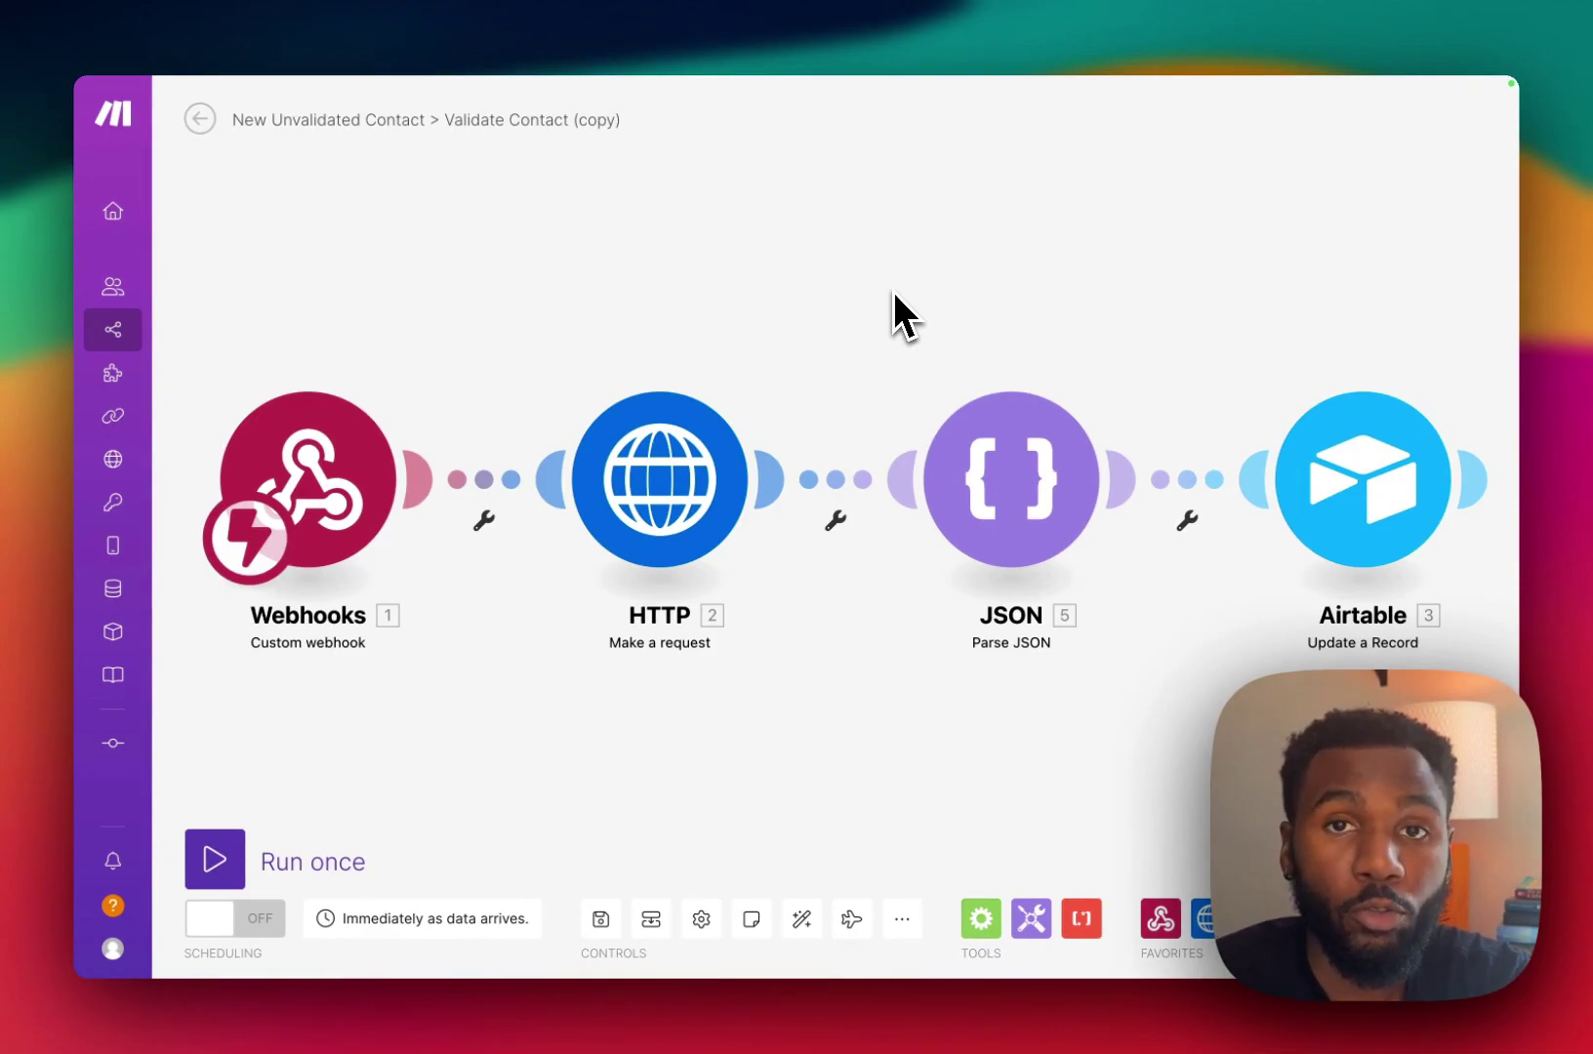
Open the Webhooks trigger's Custom webhook settings to view its hook.us1.make.com address.
{"action": "left_click", "coordinate": [346, 463]}
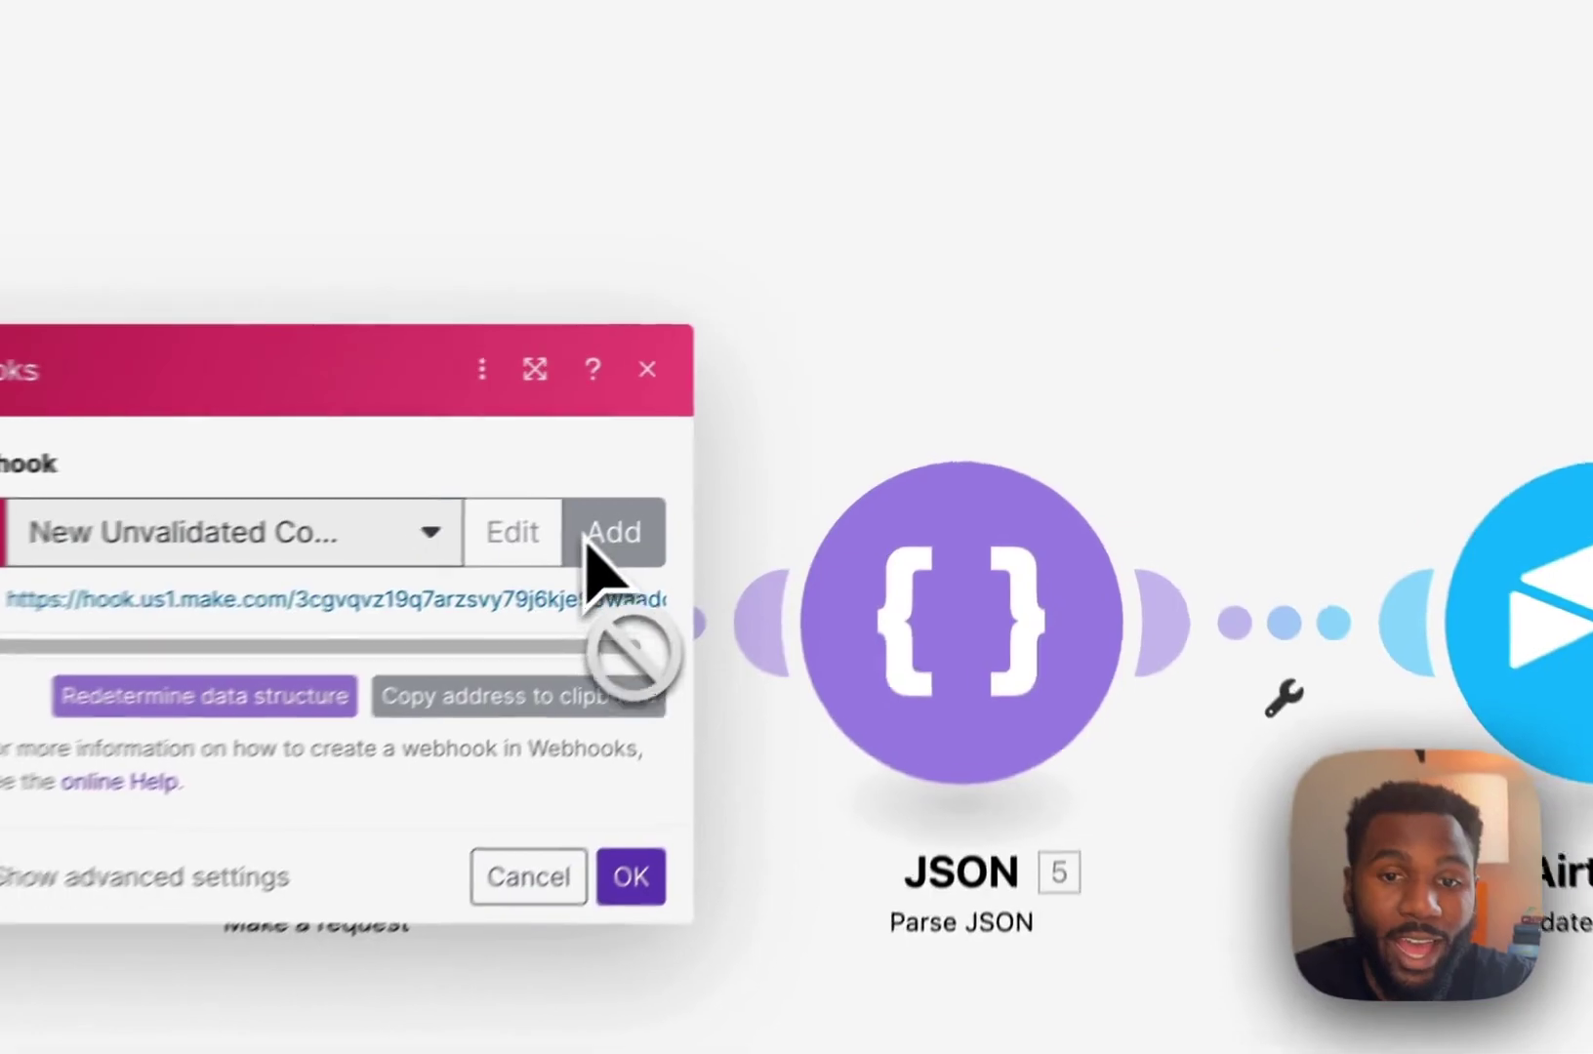
Start creating a new webhook, then dismiss the form without saving it.
{"action": "left_click", "coordinate": [588, 546]}
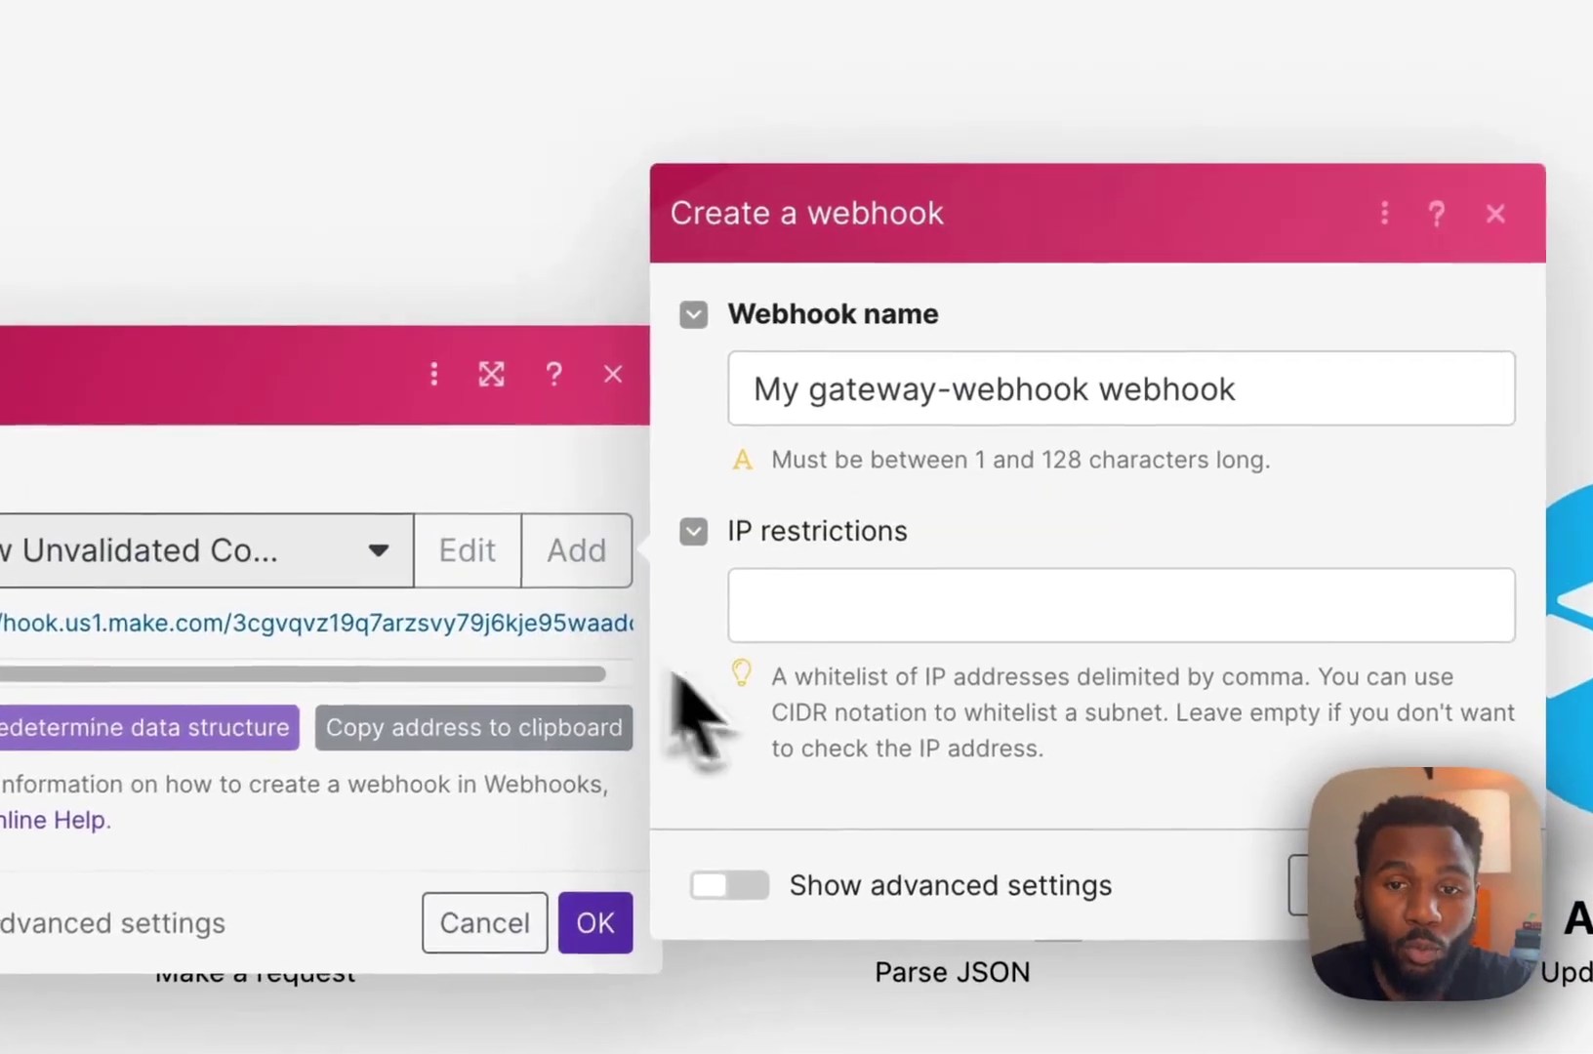
{"action": "triple_click", "coordinate": [1056, 381]}
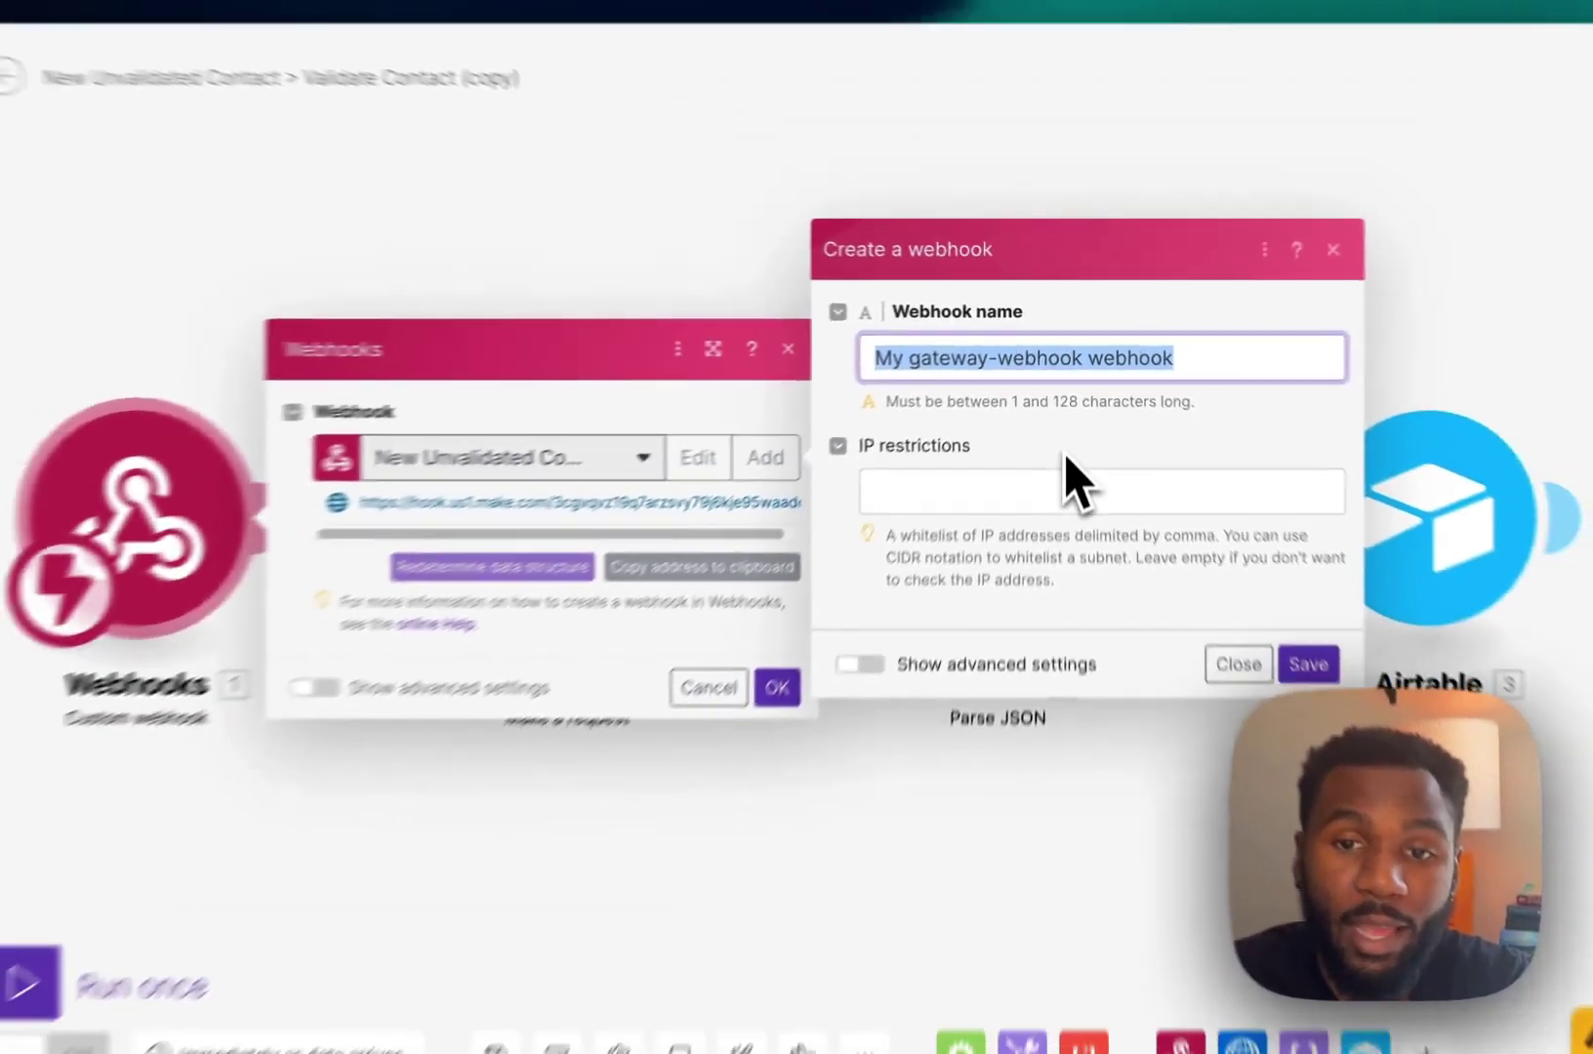
{"action": "key", "text": "Escape"}
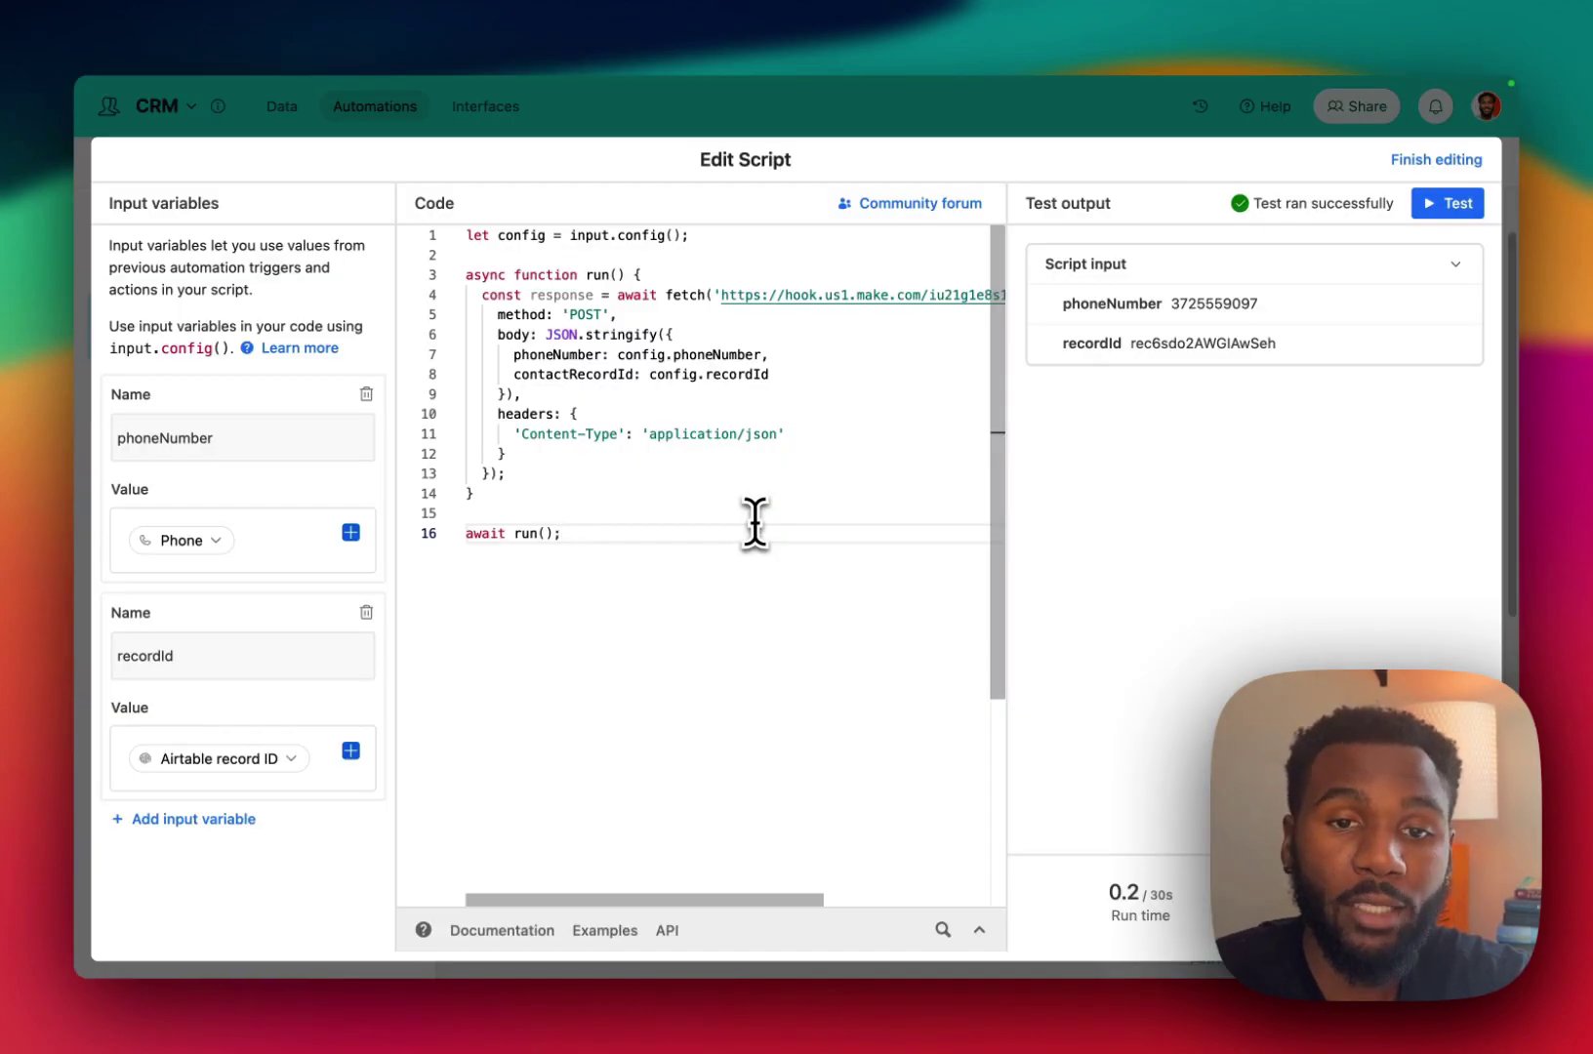
Replace the old URL on the Airtable script's line 4 with the Make webhook address.
{"action": "left_click_drag", "start_coordinate": [724, 296], "coordinate": [975, 294]}
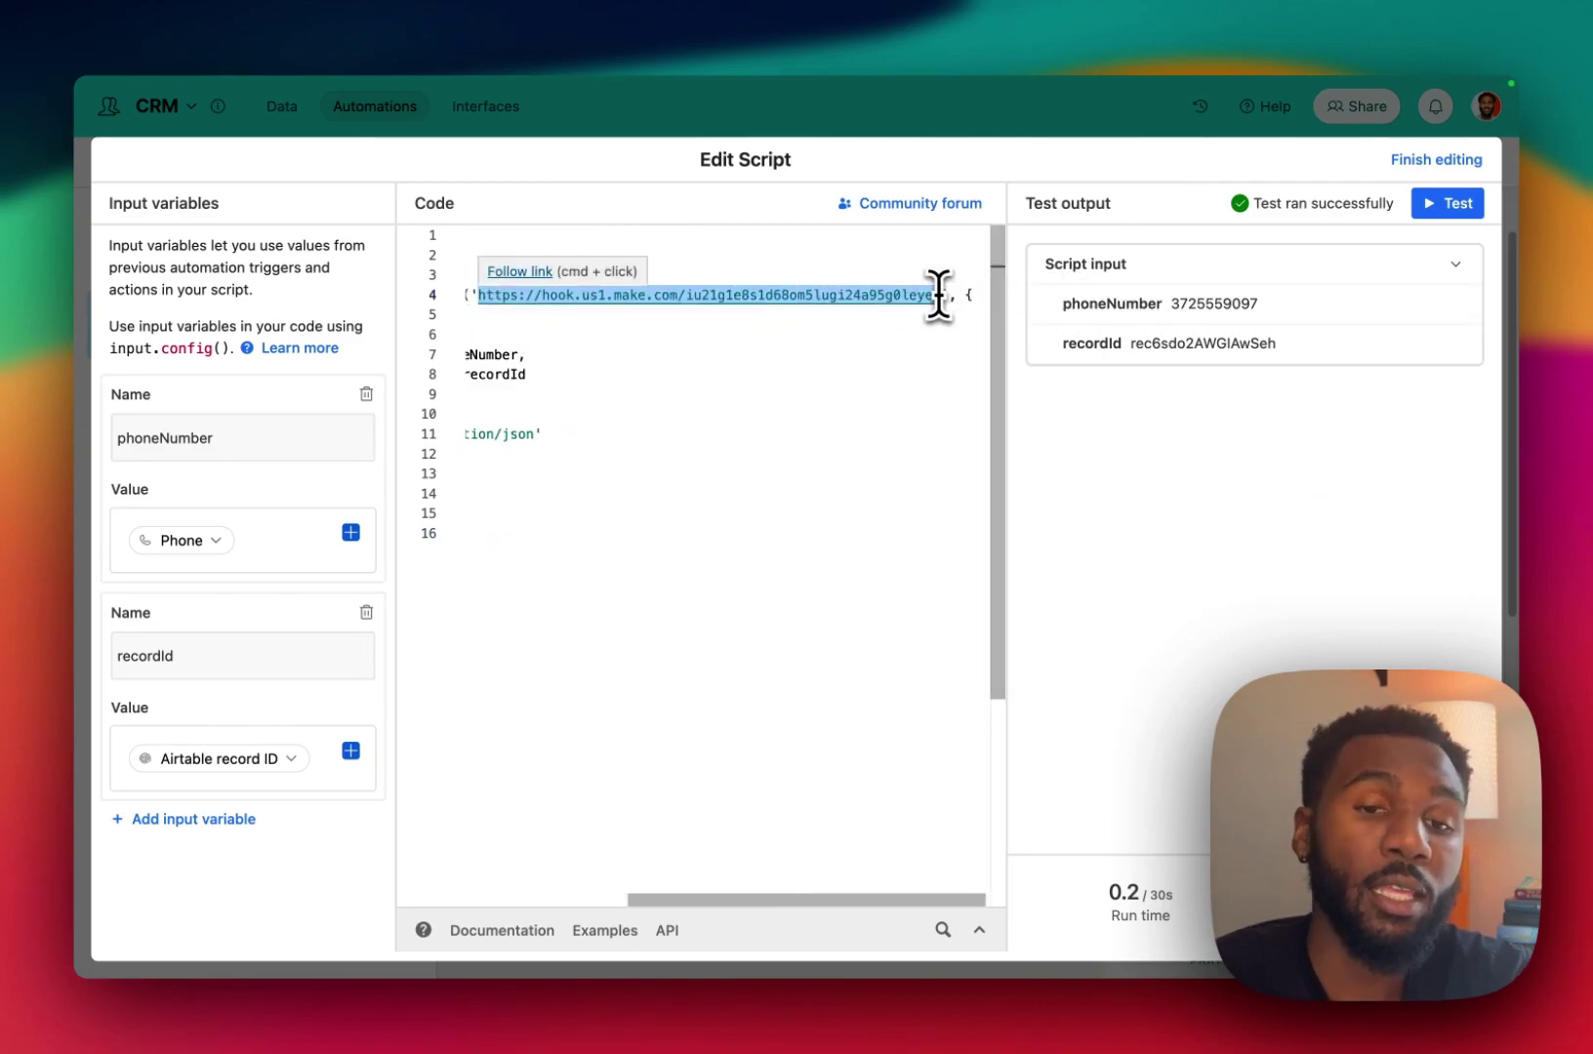
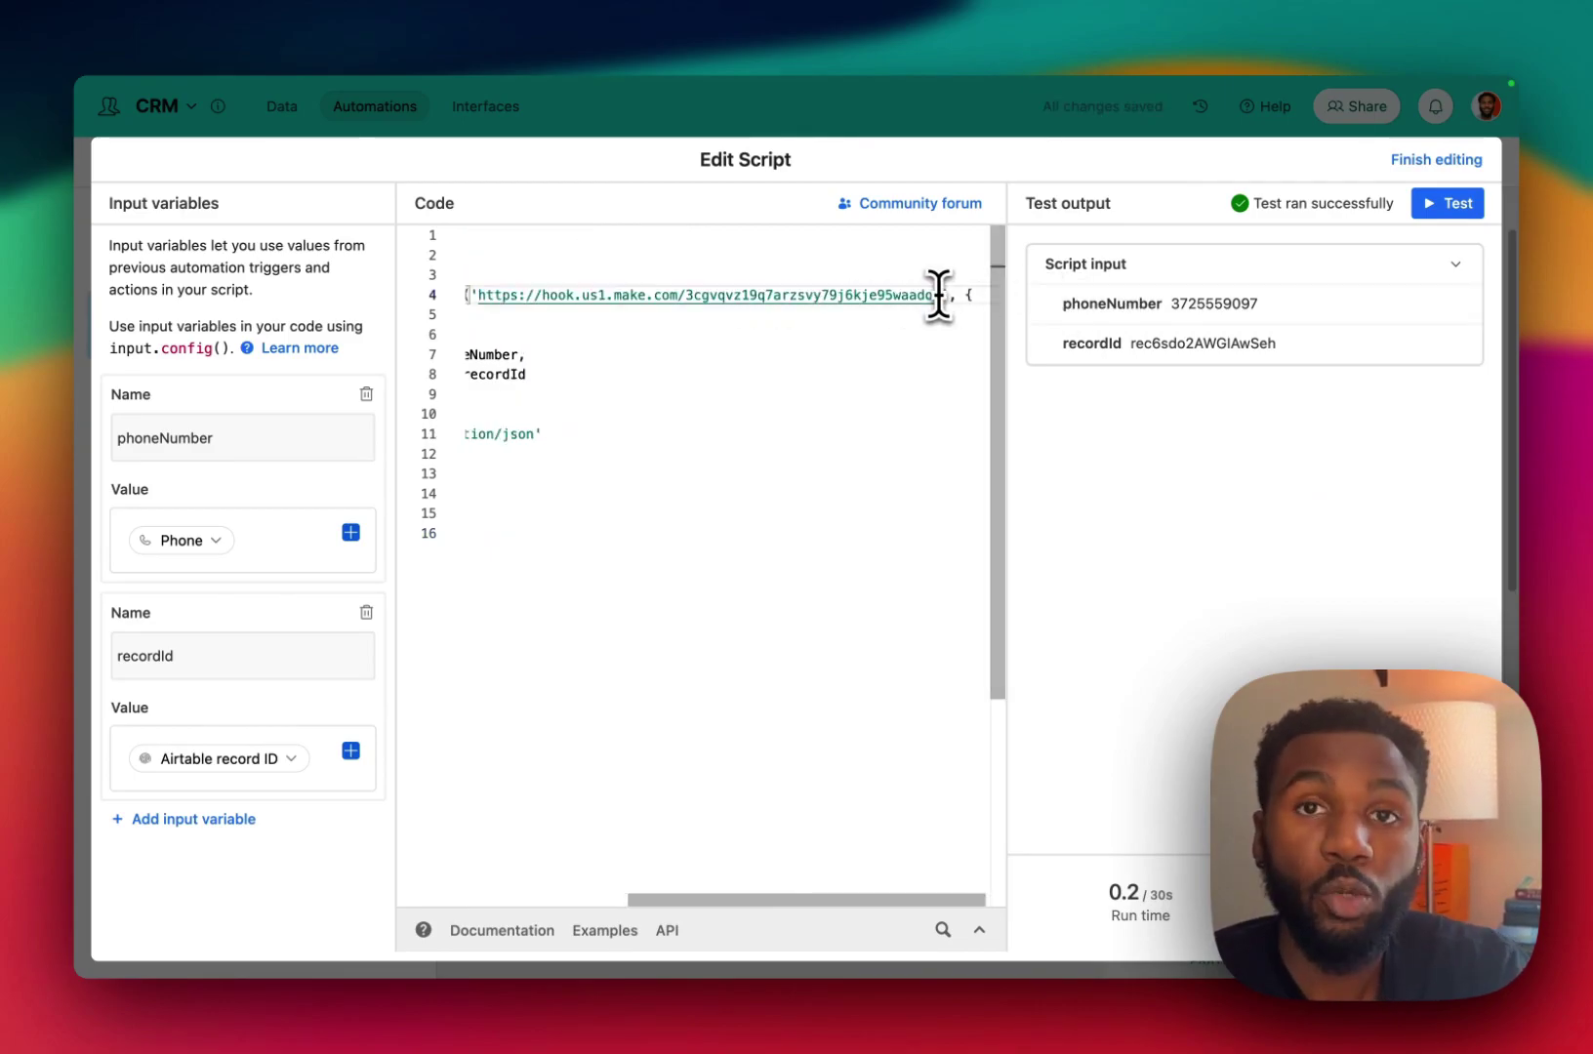
{"action": "scroll", "coordinate": [661, 458], "scroll_direction": "left", "scroll_amount": 5}
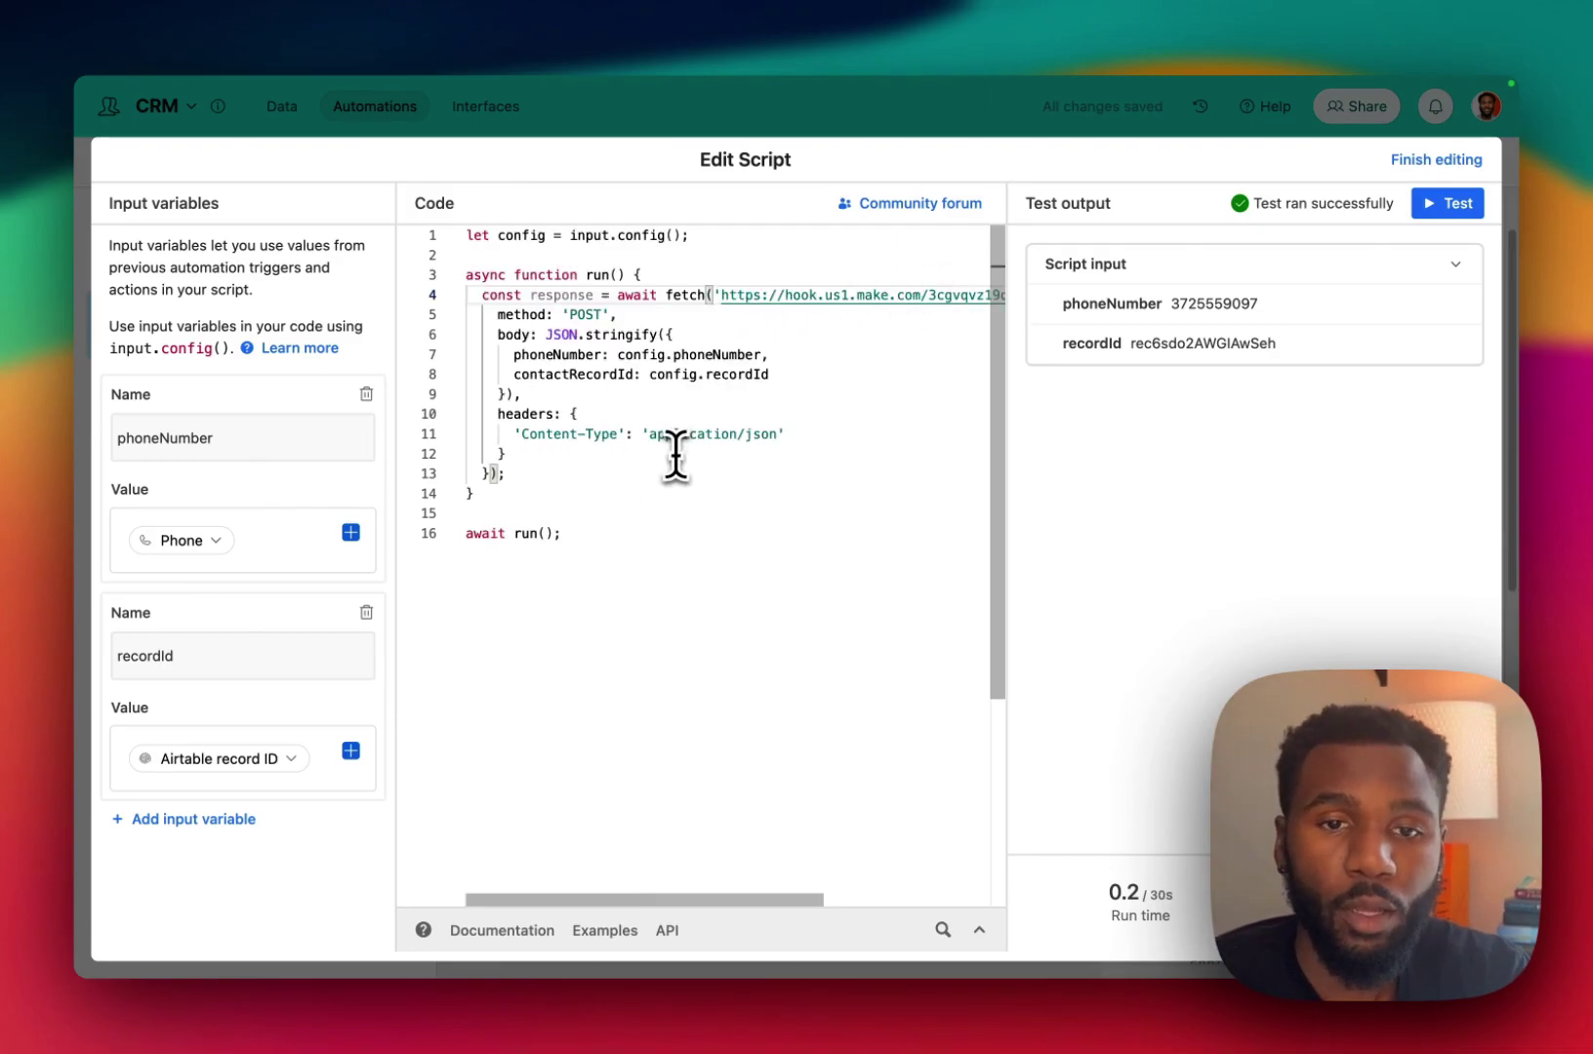
{"action": "key", "text": "ctrl+Tab"}
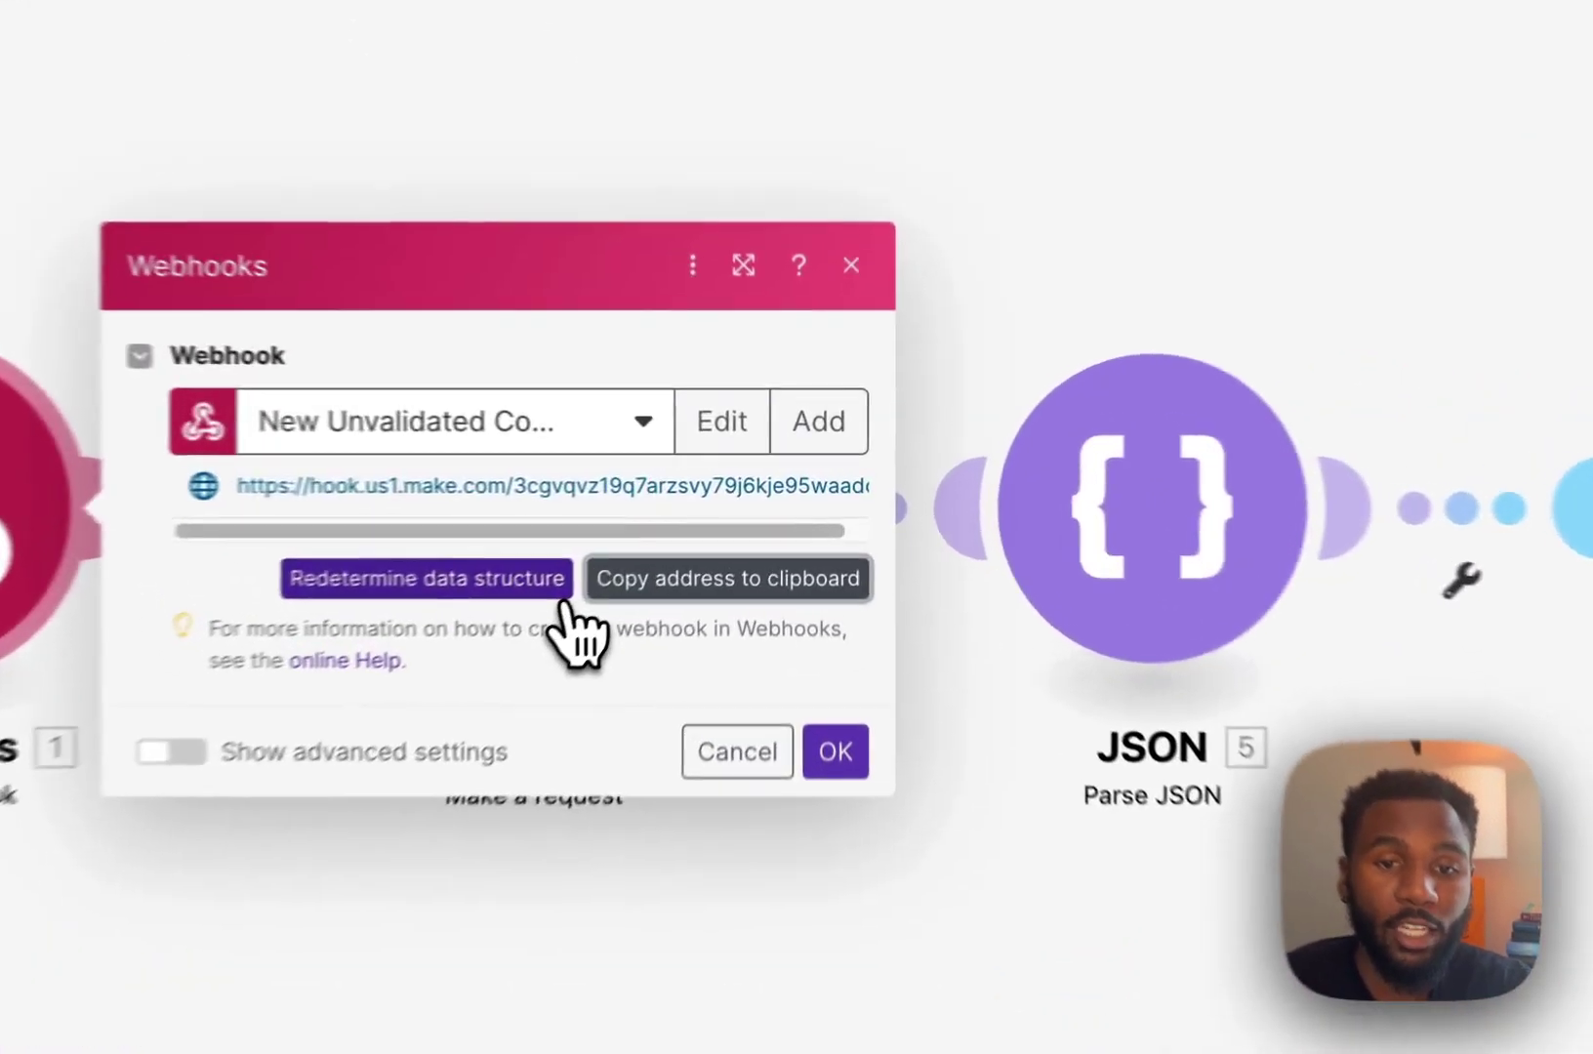
Redetermine the webhook's data structure from a test run of the Airtable script, then confirm with OK.
{"action": "left_click", "coordinate": [674, 525]}
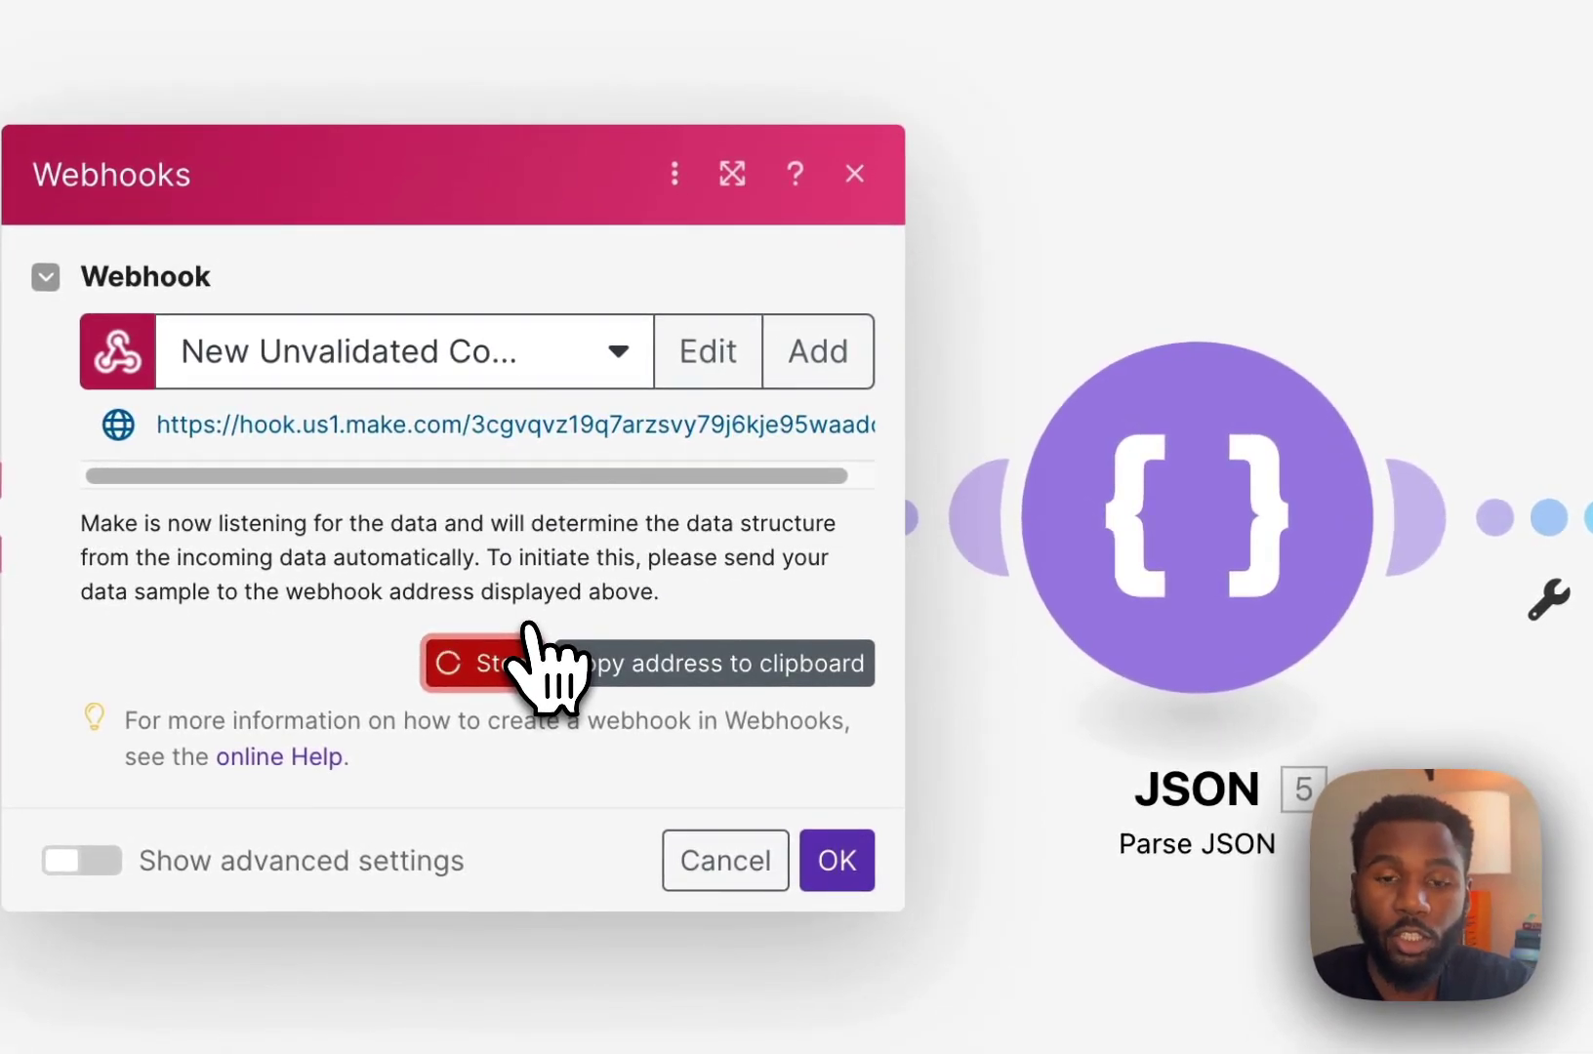
{"action": "key", "text": "ctrl+Tab"}
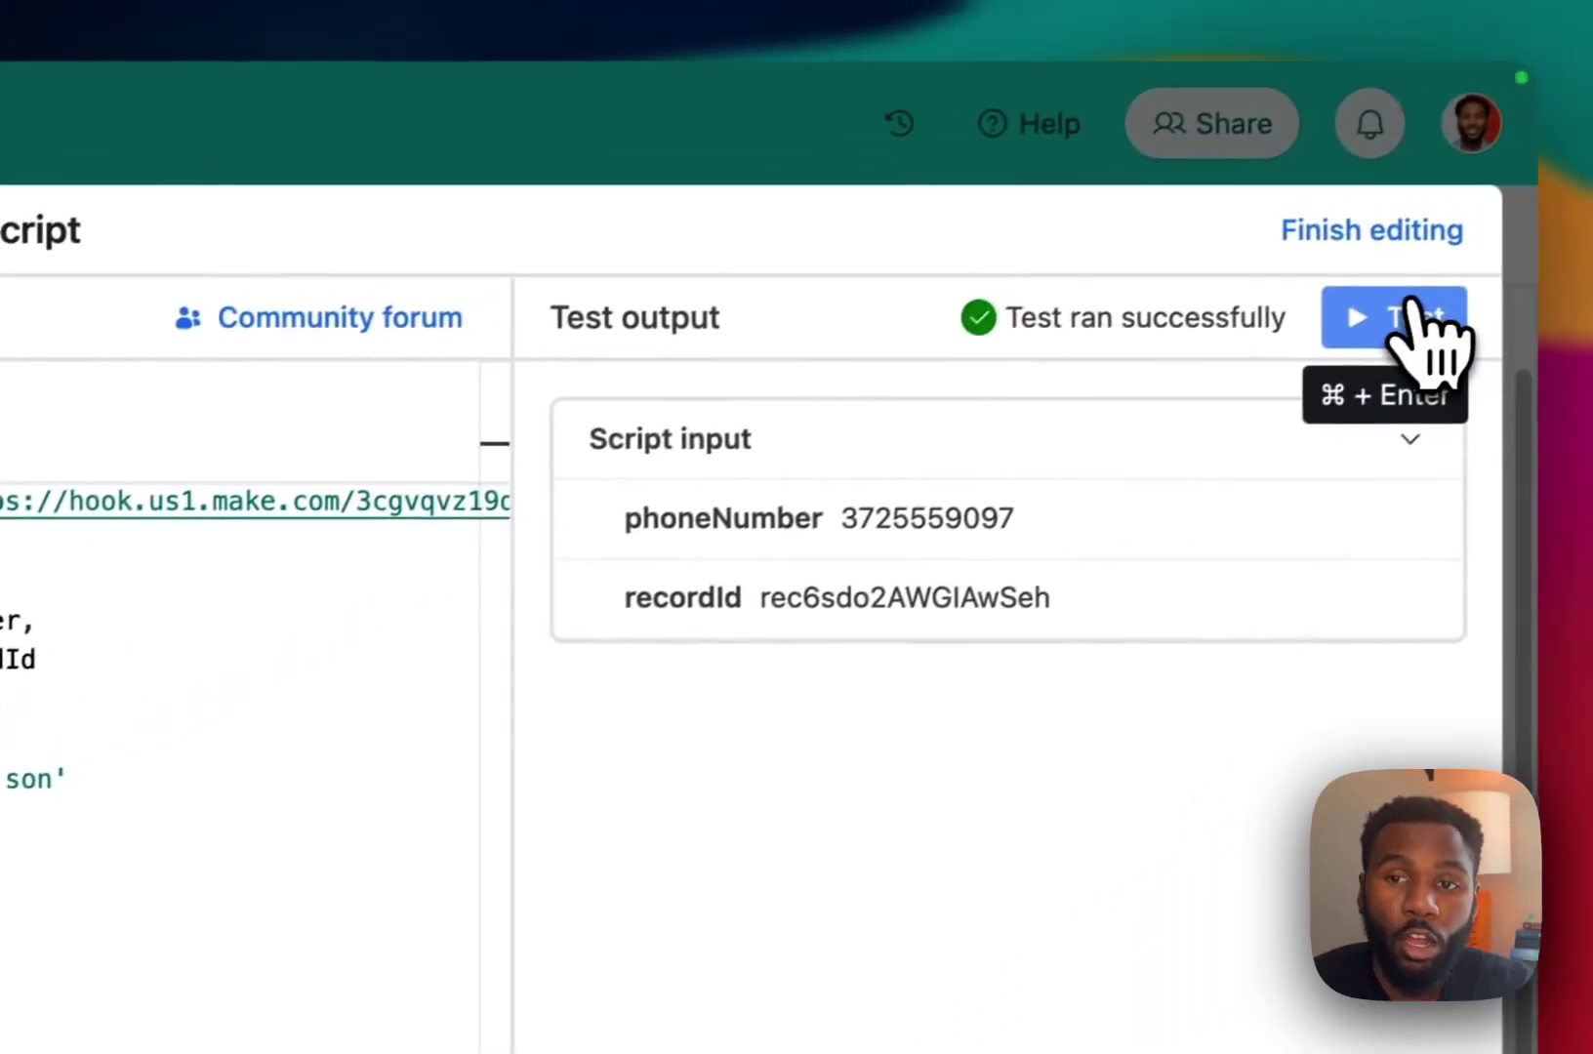
{"action": "left_click", "coordinate": [1412, 310]}
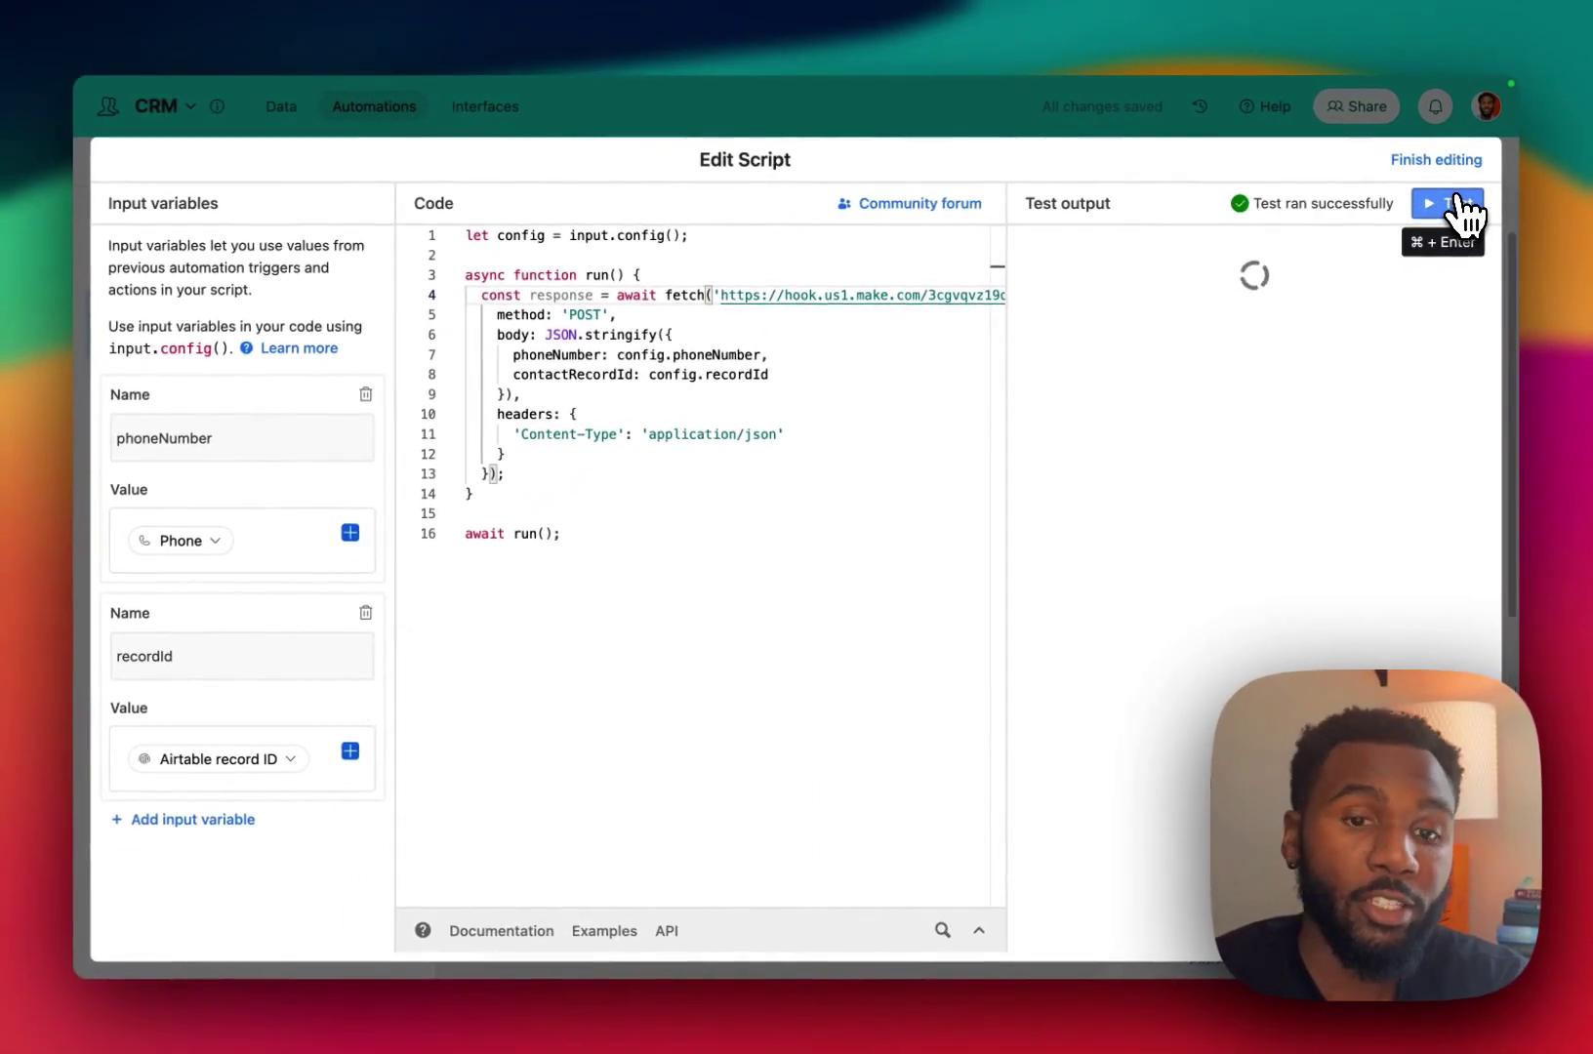
{"action": "key", "text": "super+Tab"}
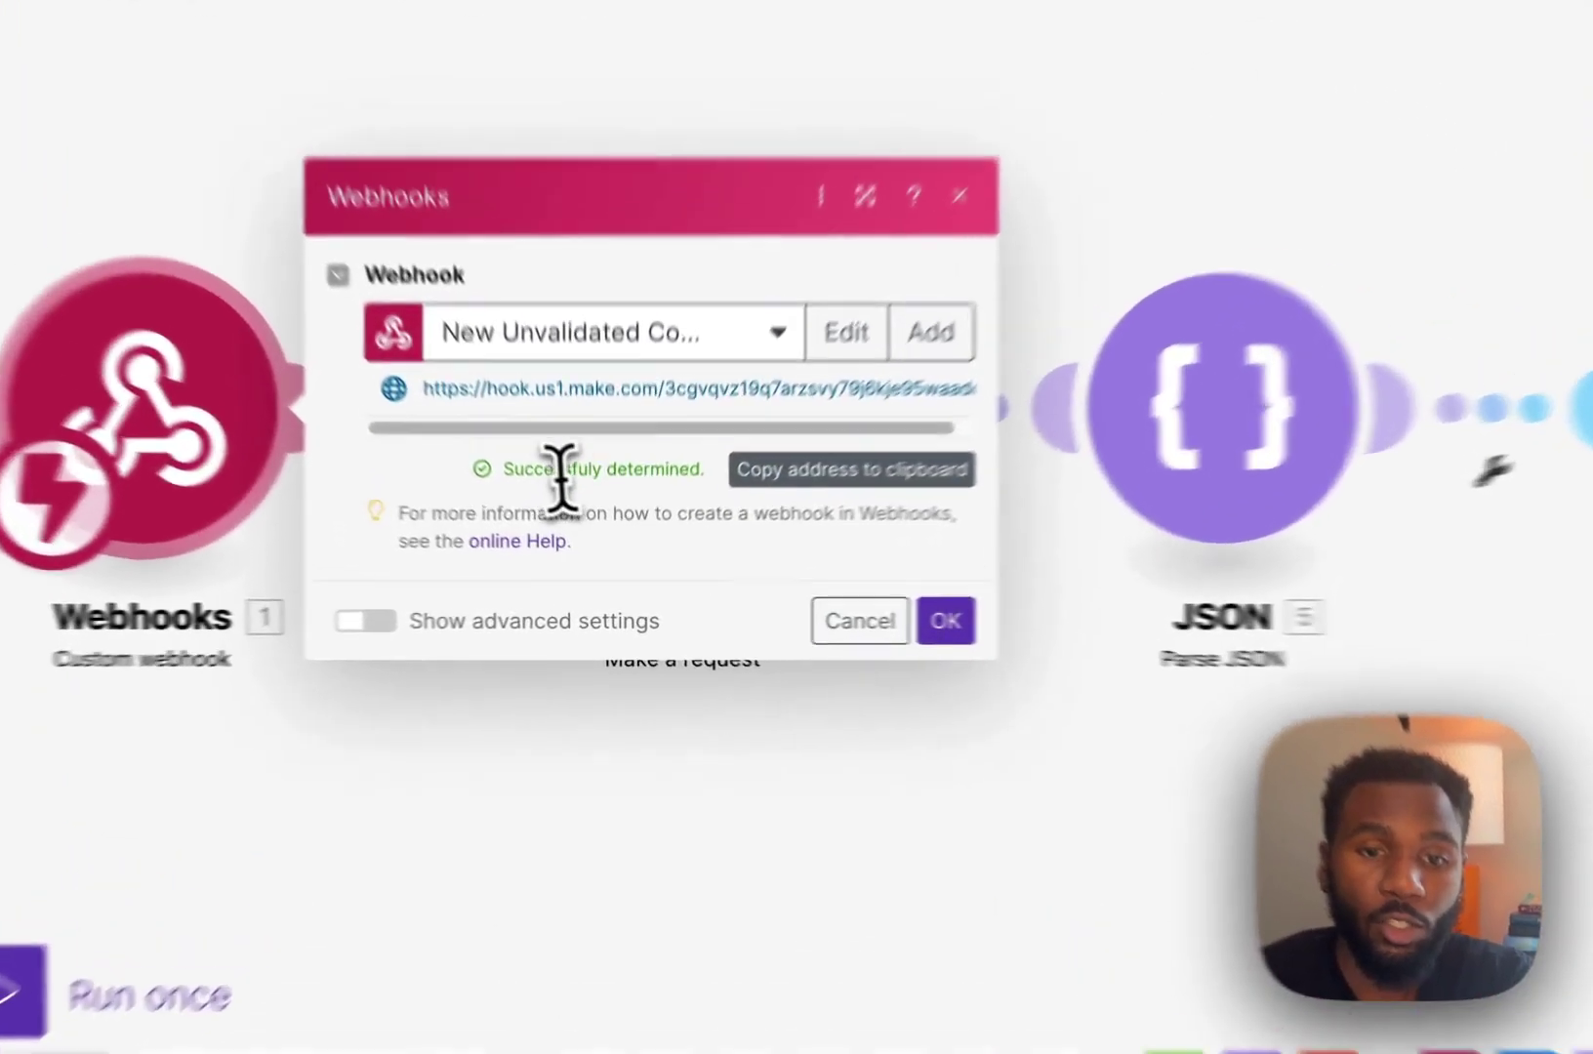
{"action": "triple_click", "coordinate": [593, 520]}
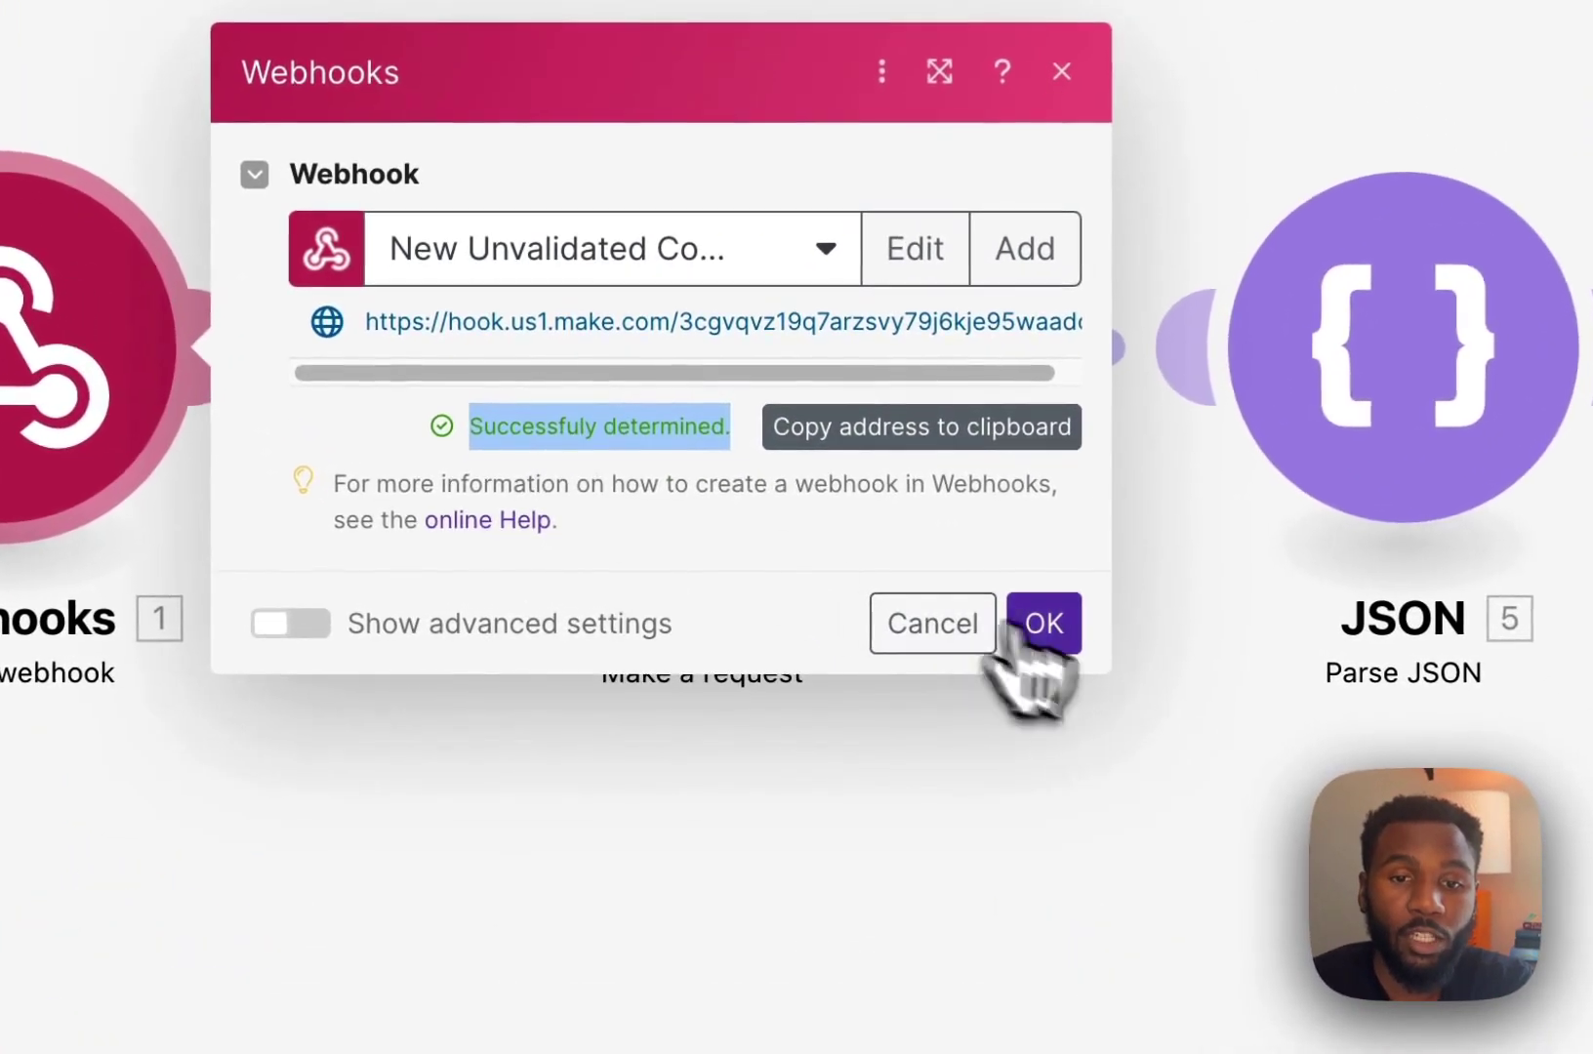
{"action": "left_click", "coordinate": [1035, 623]}
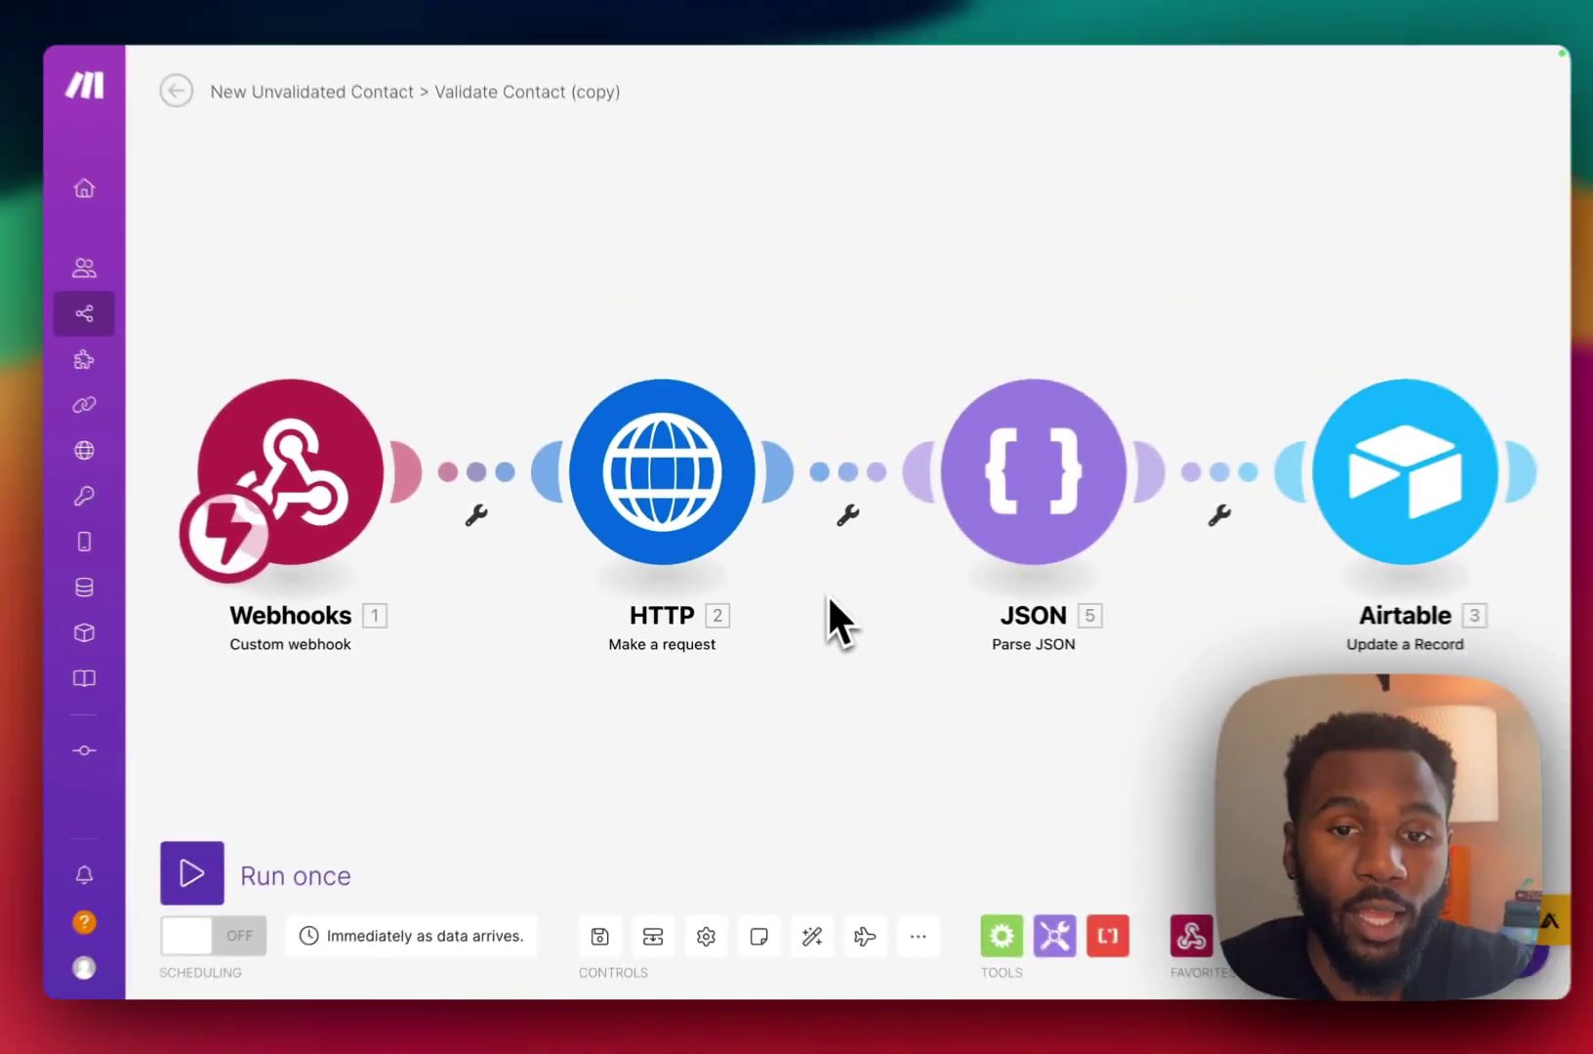
Open the HTTP module's settings and browse the webhook fields available for the phone value.
{"action": "left_click", "coordinate": [649, 434]}
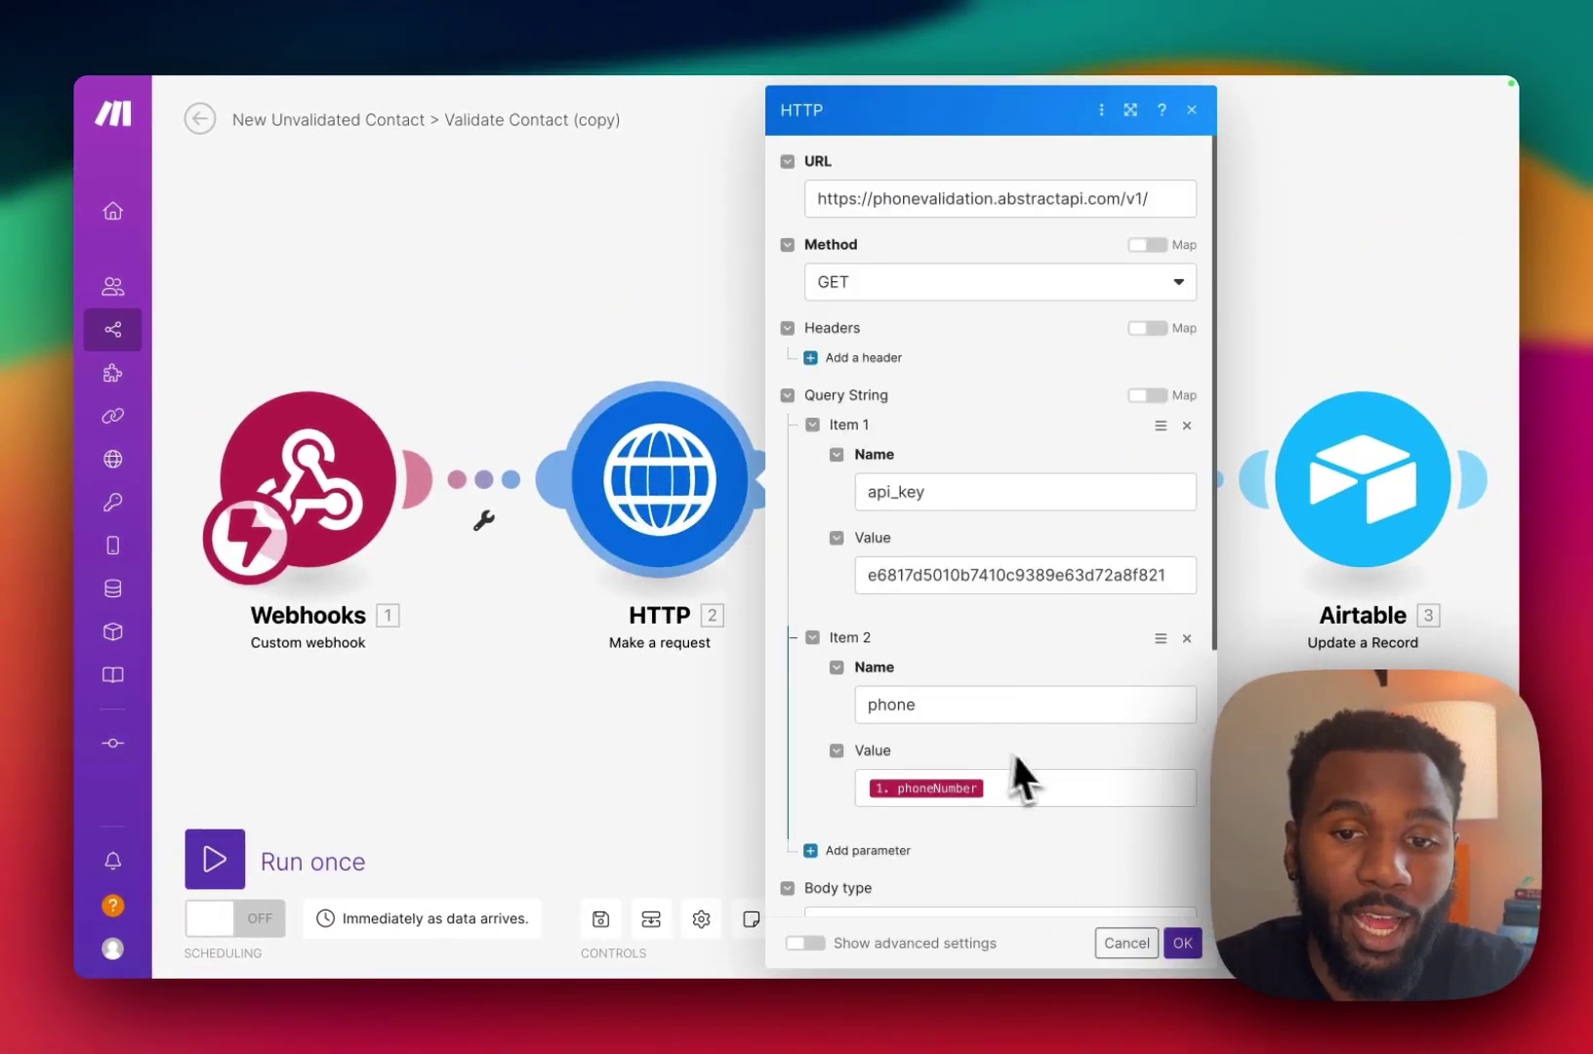
{"action": "left_click", "coordinate": [1001, 778]}
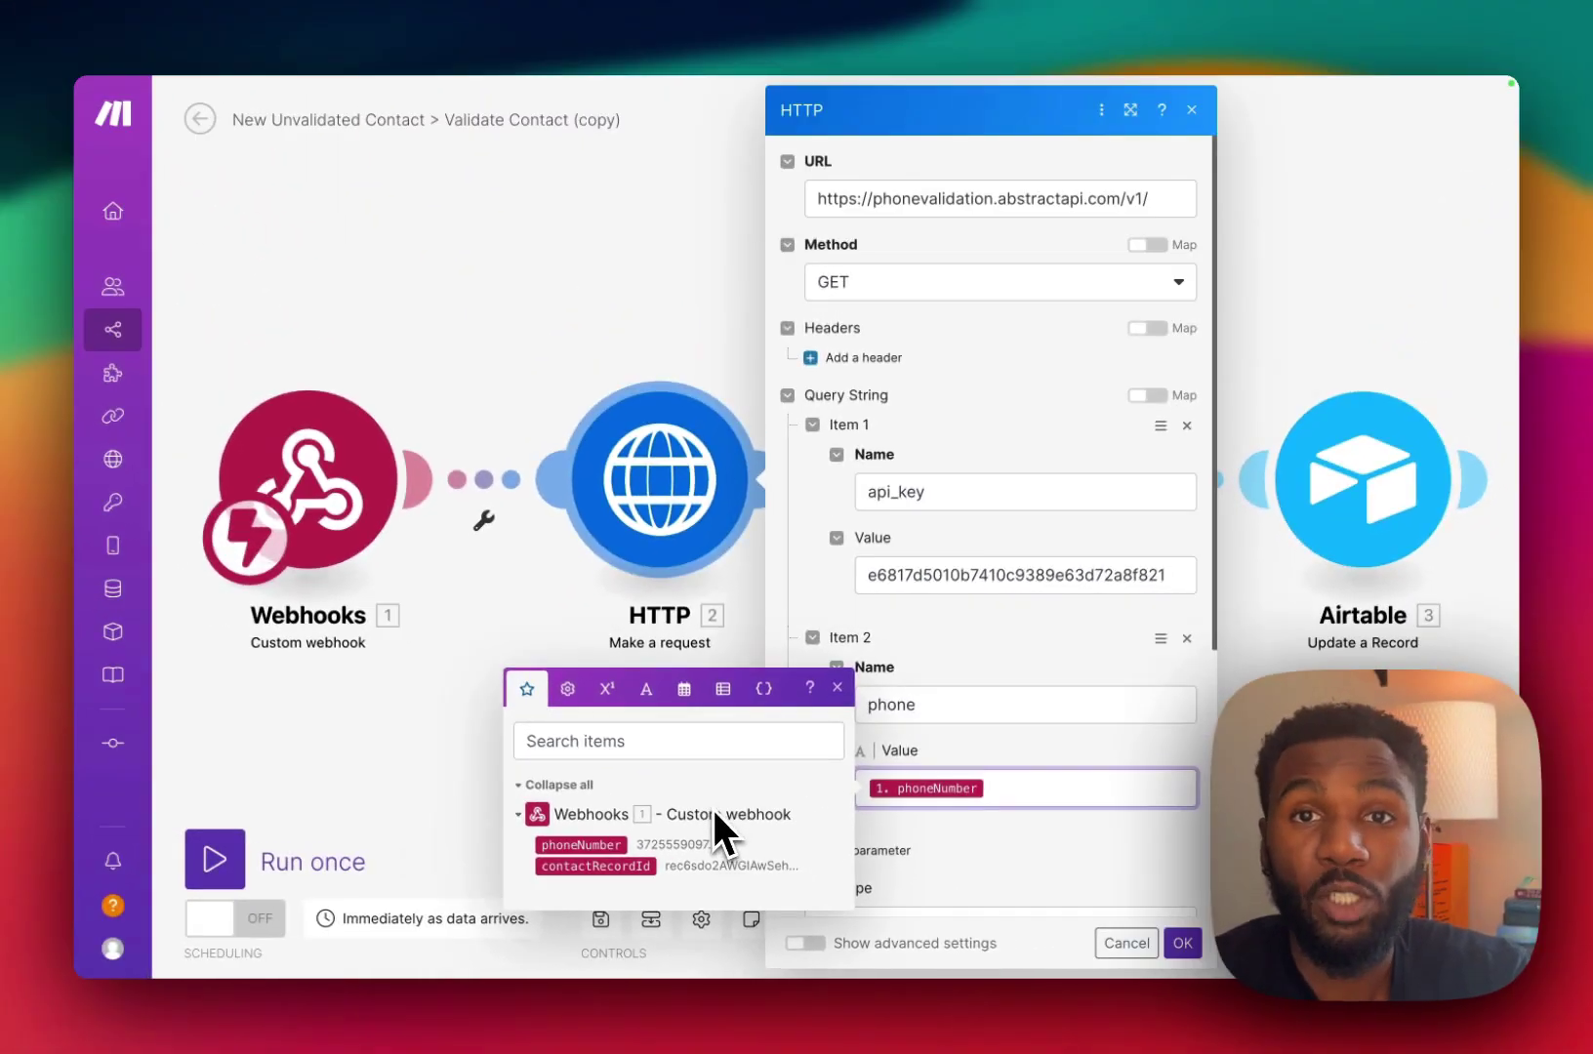
{"action": "left_click", "coordinate": [982, 444]}
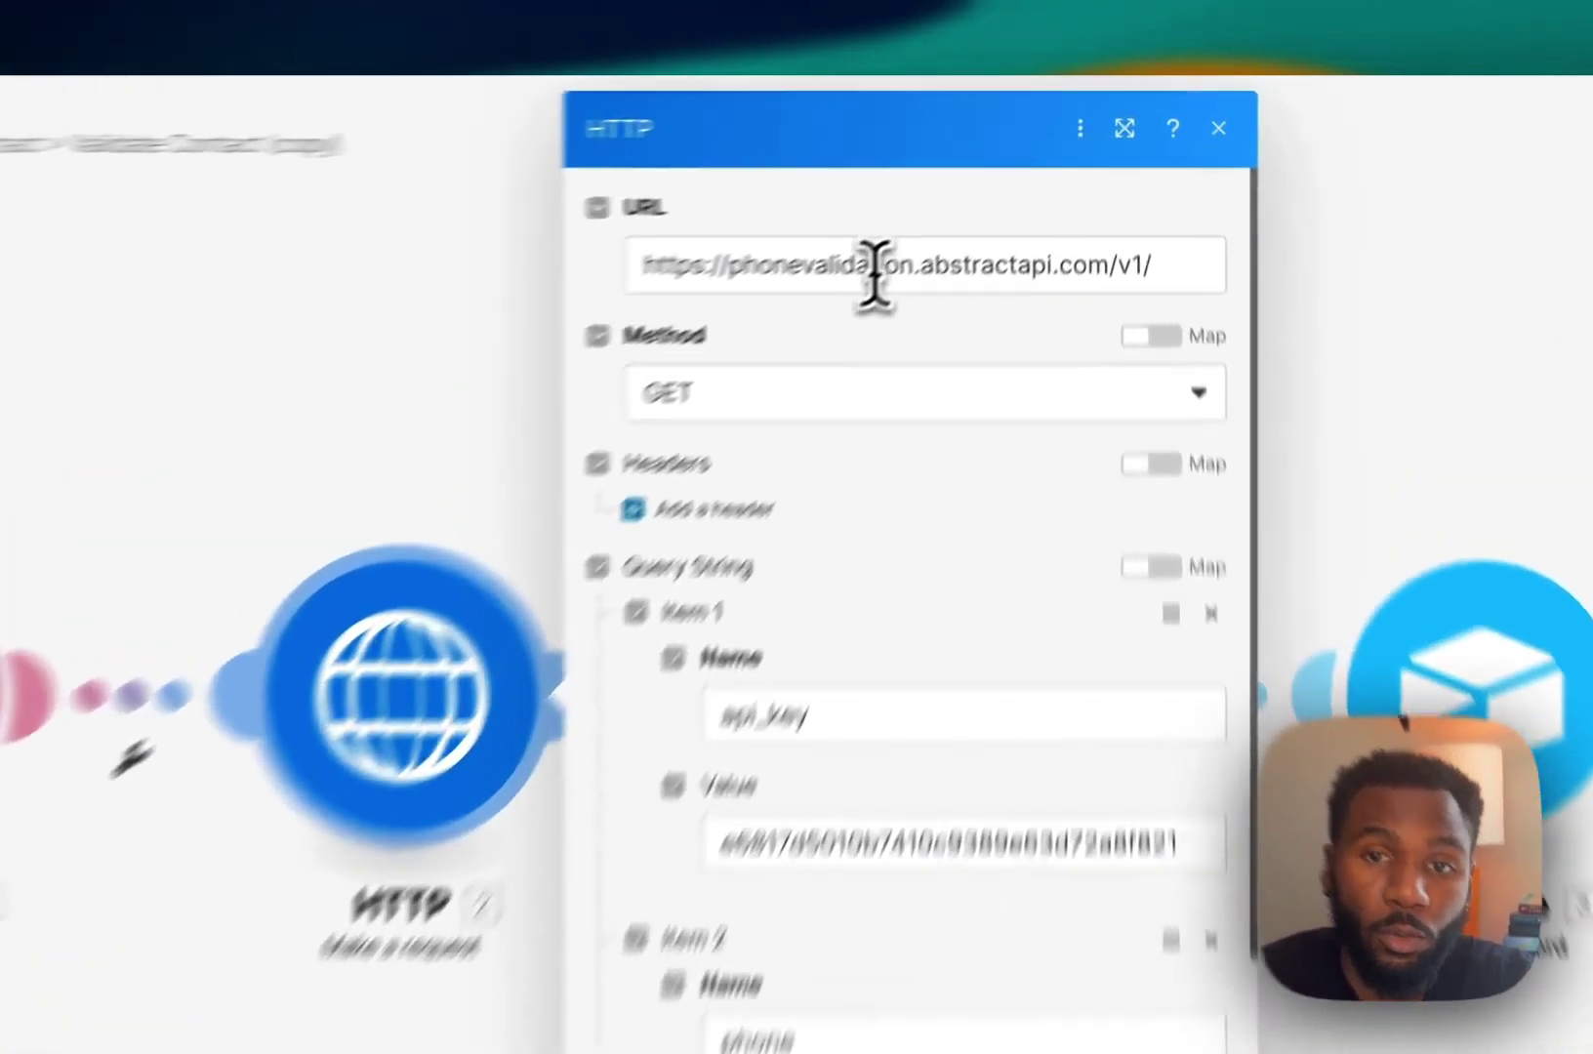
Review the request URL, keep the GET method, and check the api_key and phone query parameters.
{"action": "triple_click", "coordinate": [972, 200]}
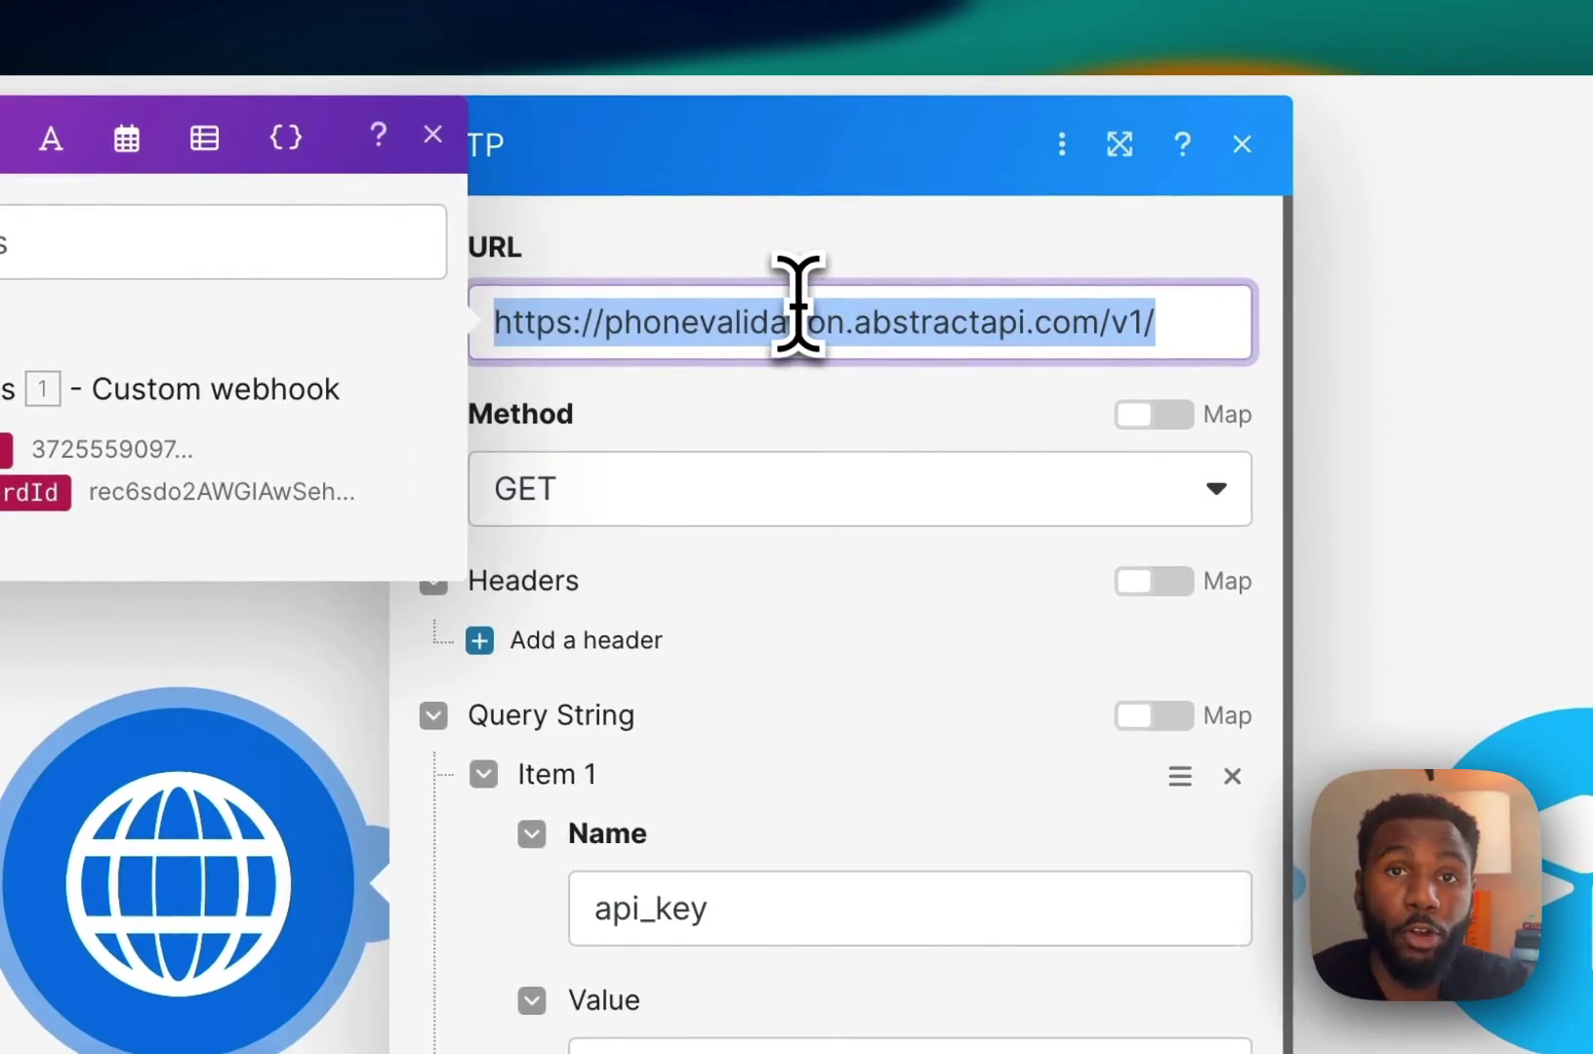
{"action": "left_click", "coordinate": [818, 503]}
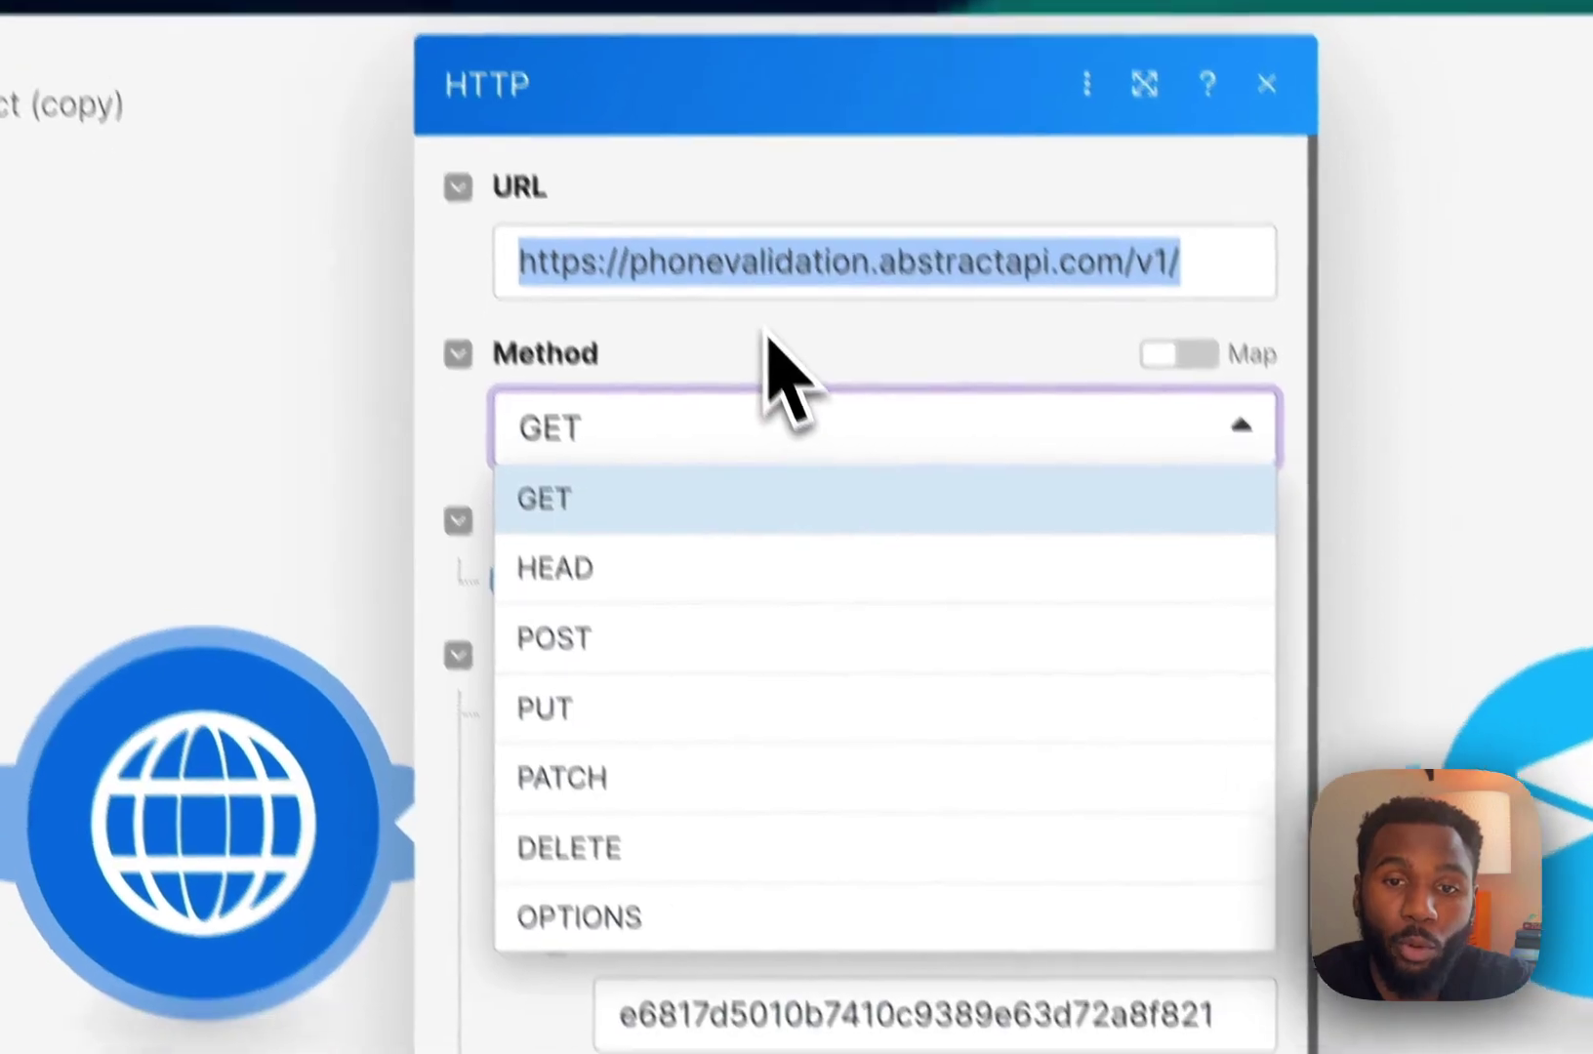
{"action": "left_click", "coordinate": [813, 473]}
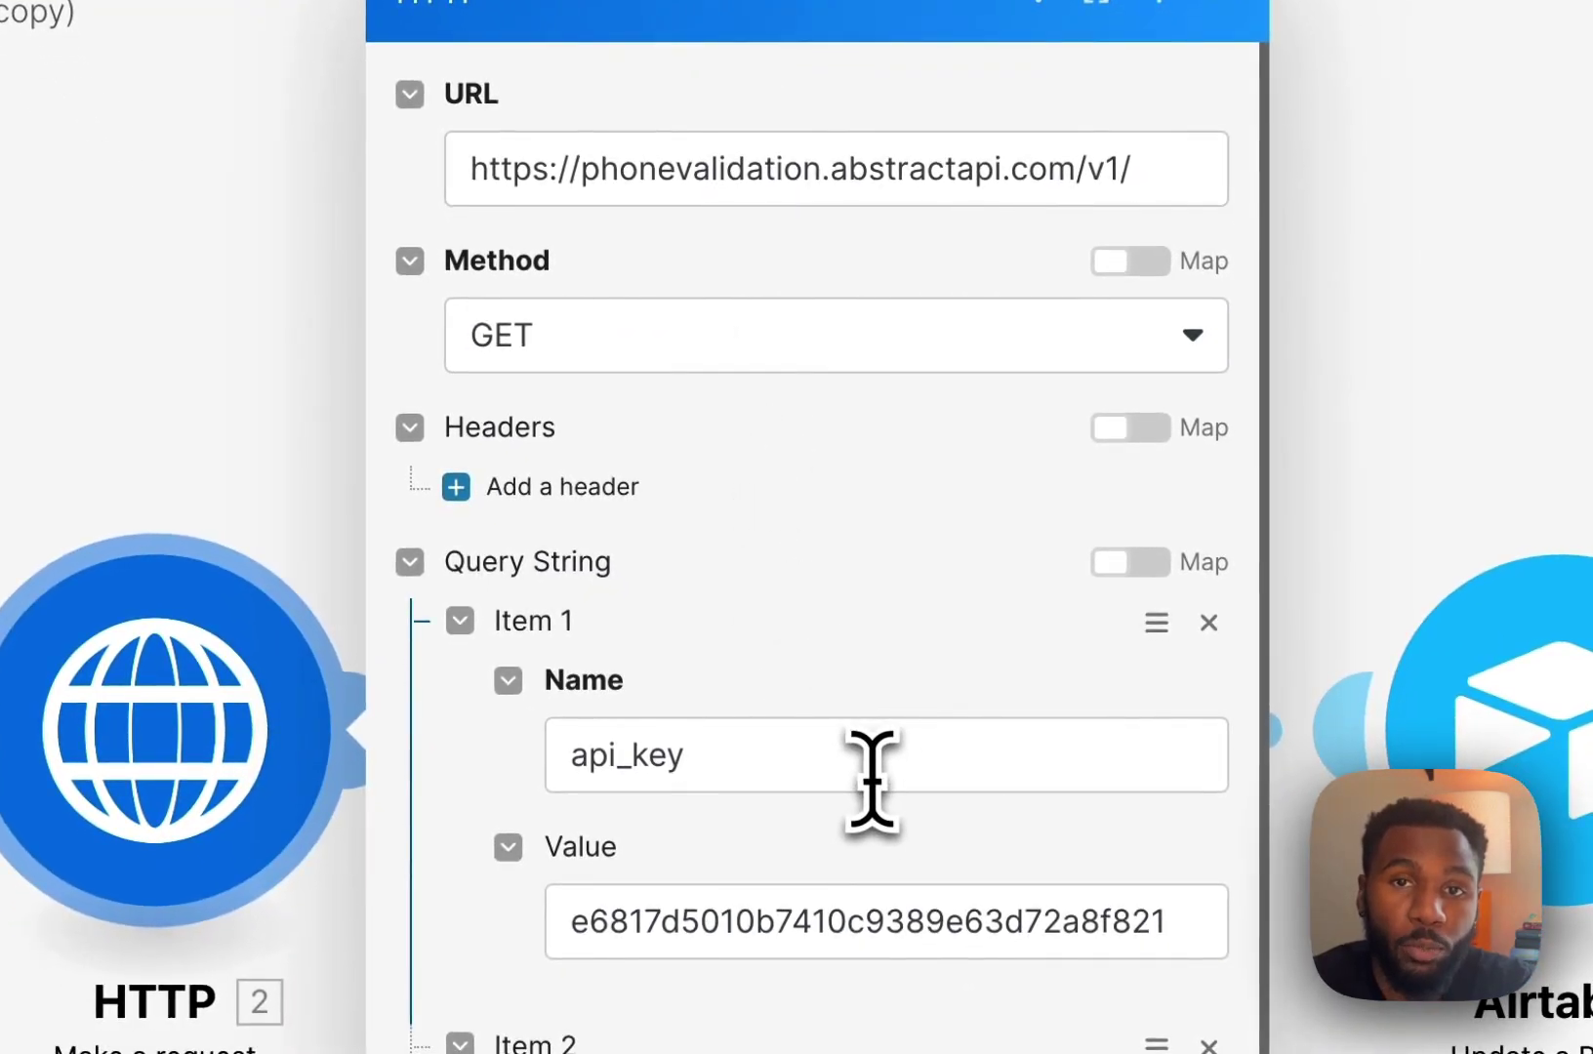
{"action": "left_click", "coordinate": [855, 781]}
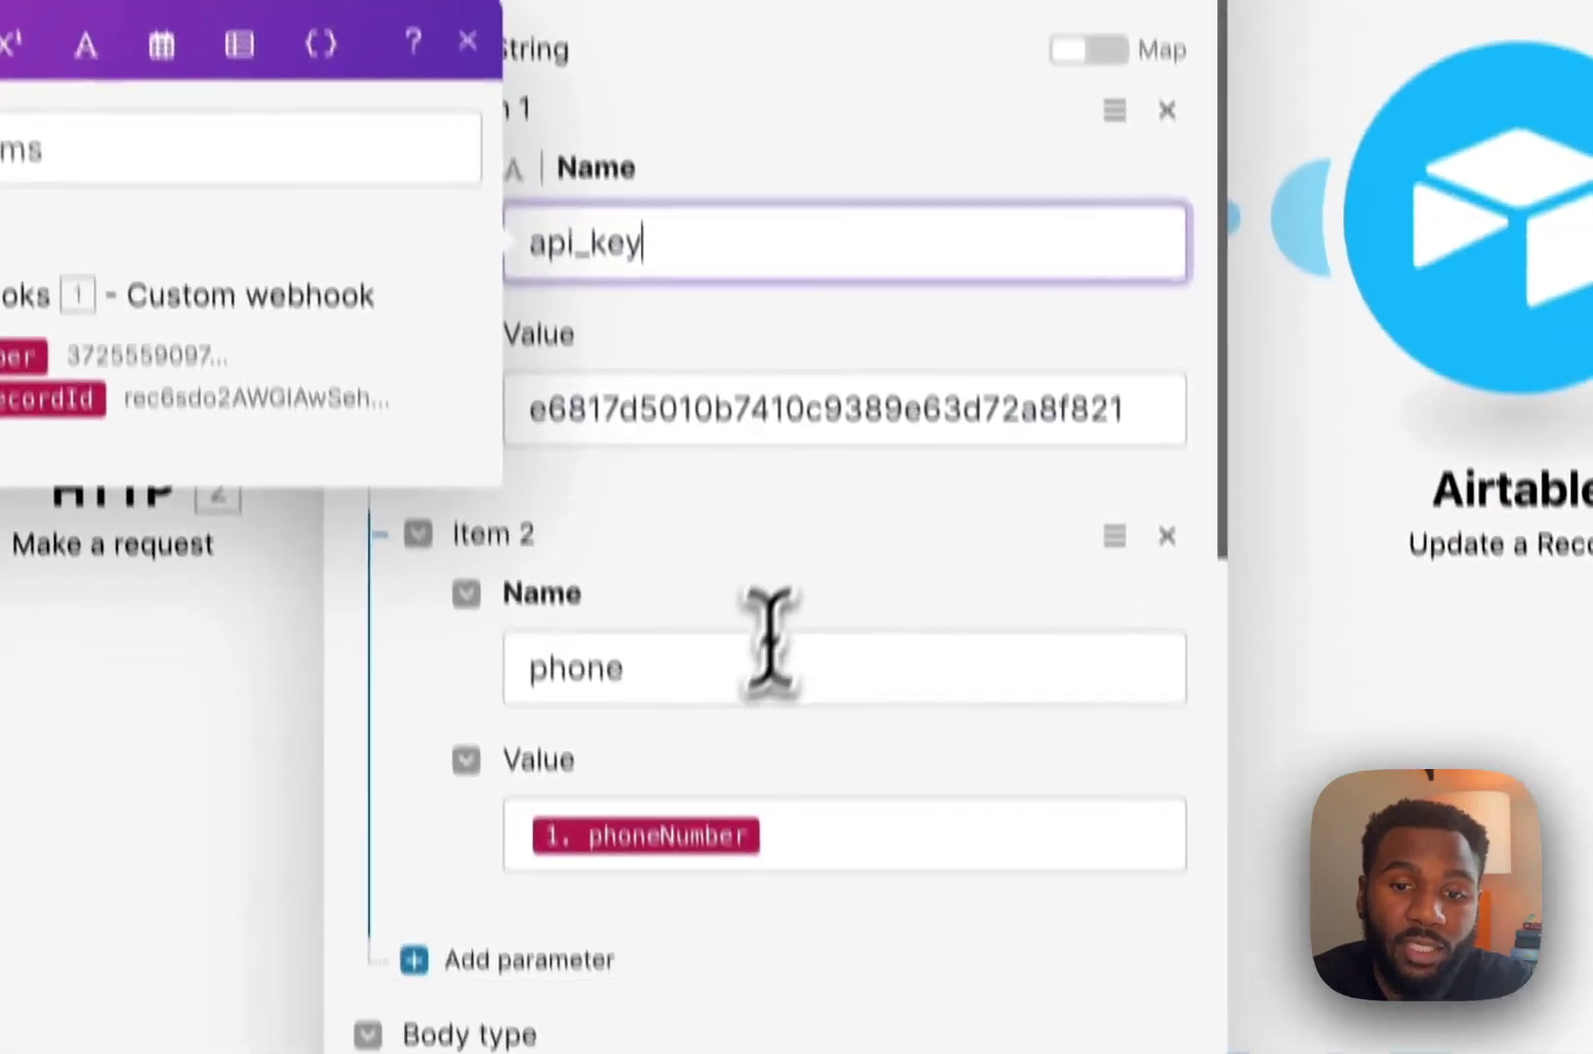
{"action": "left_click", "coordinate": [747, 603]}
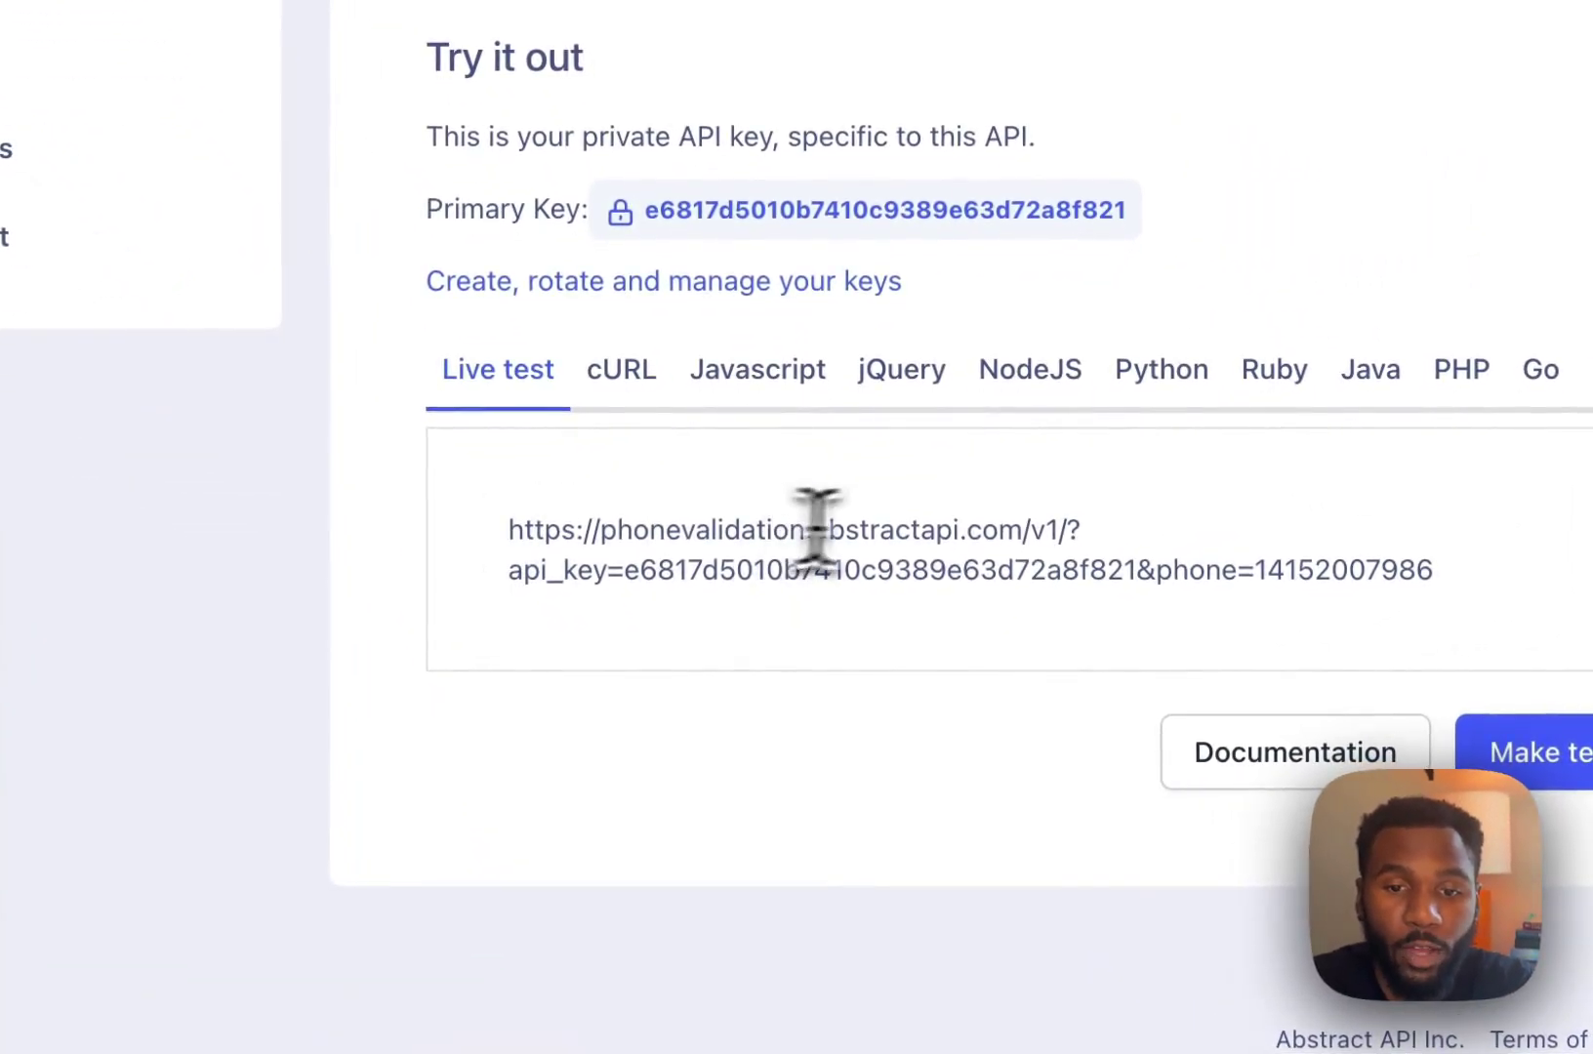
Copy the Abstract API primary key and paste it as the api_key query value.
{"action": "left_click_drag", "start_coordinate": [508, 529], "coordinate": [1076, 532]}
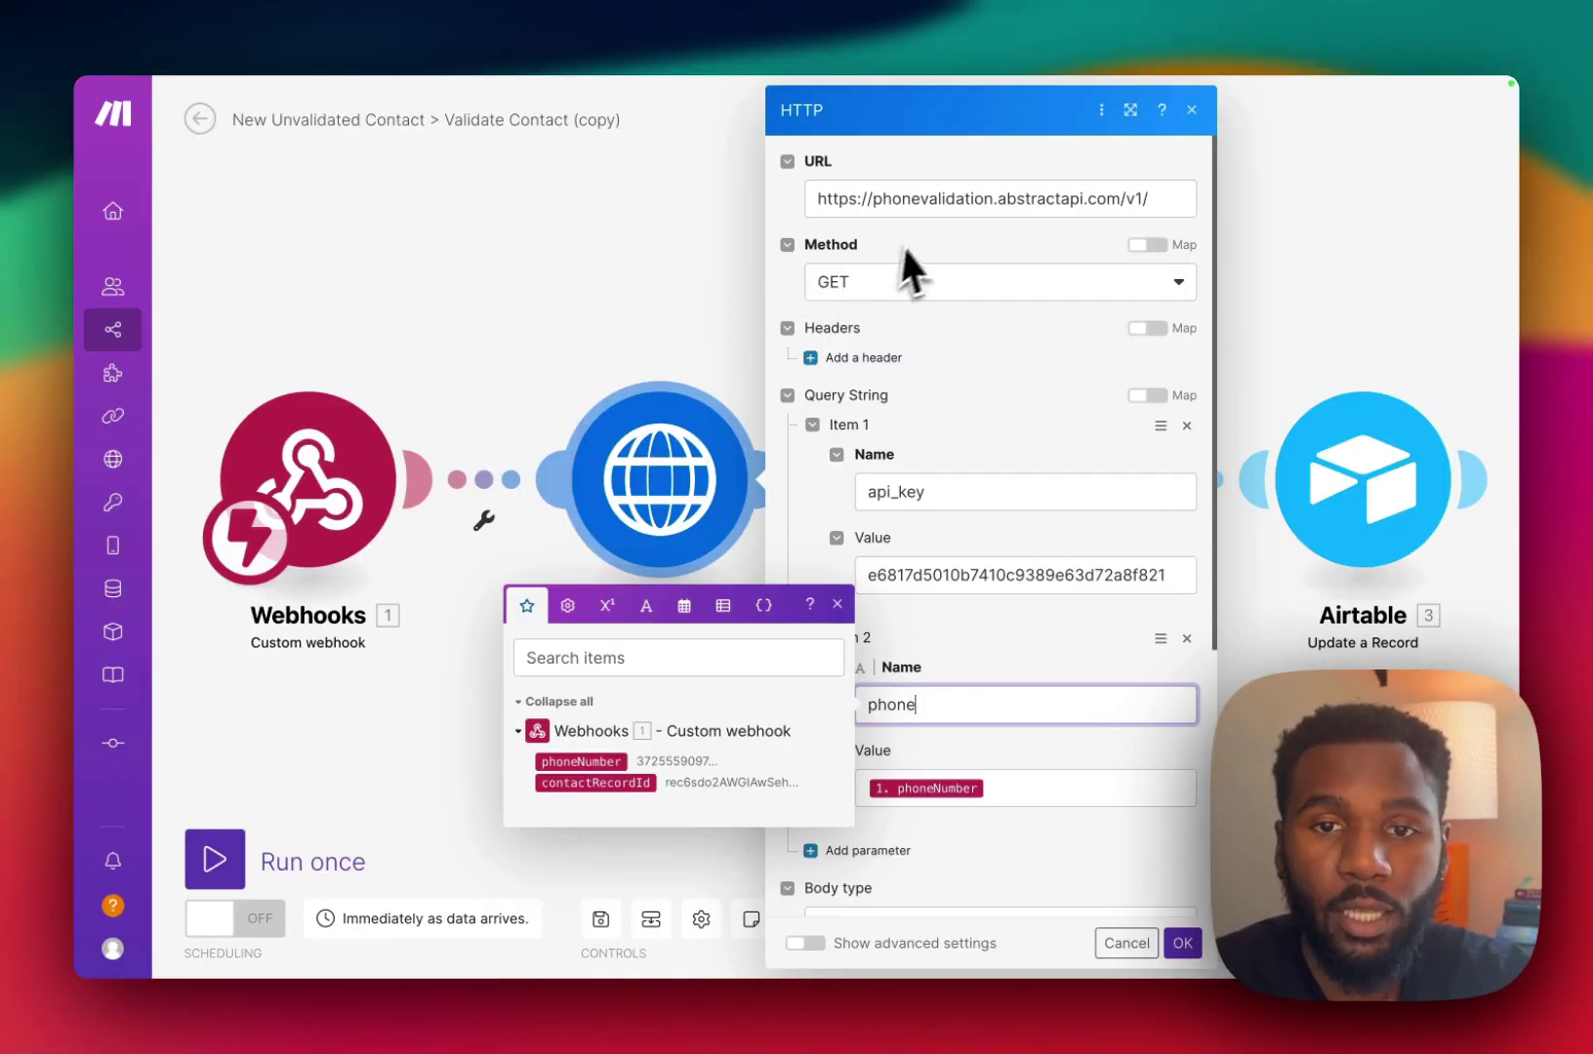
{"action": "left_click", "coordinate": [936, 205]}
{"action": "triple_click", "coordinate": [939, 200]}
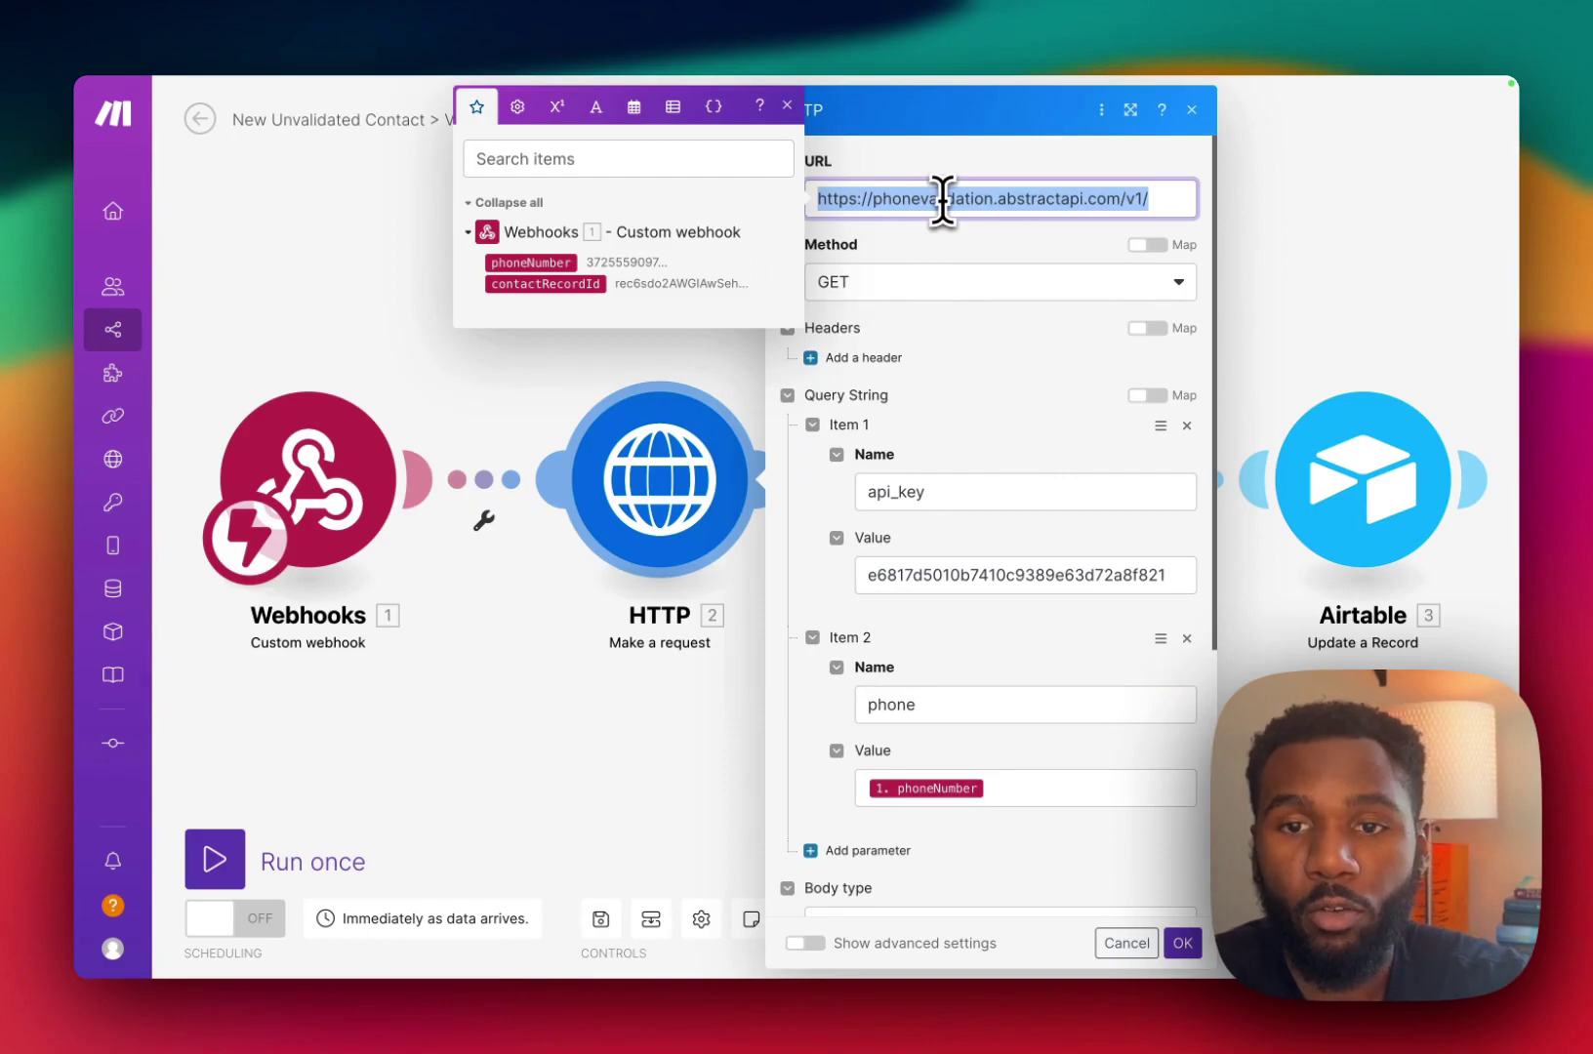
{"action": "left_click", "coordinate": [936, 205]}
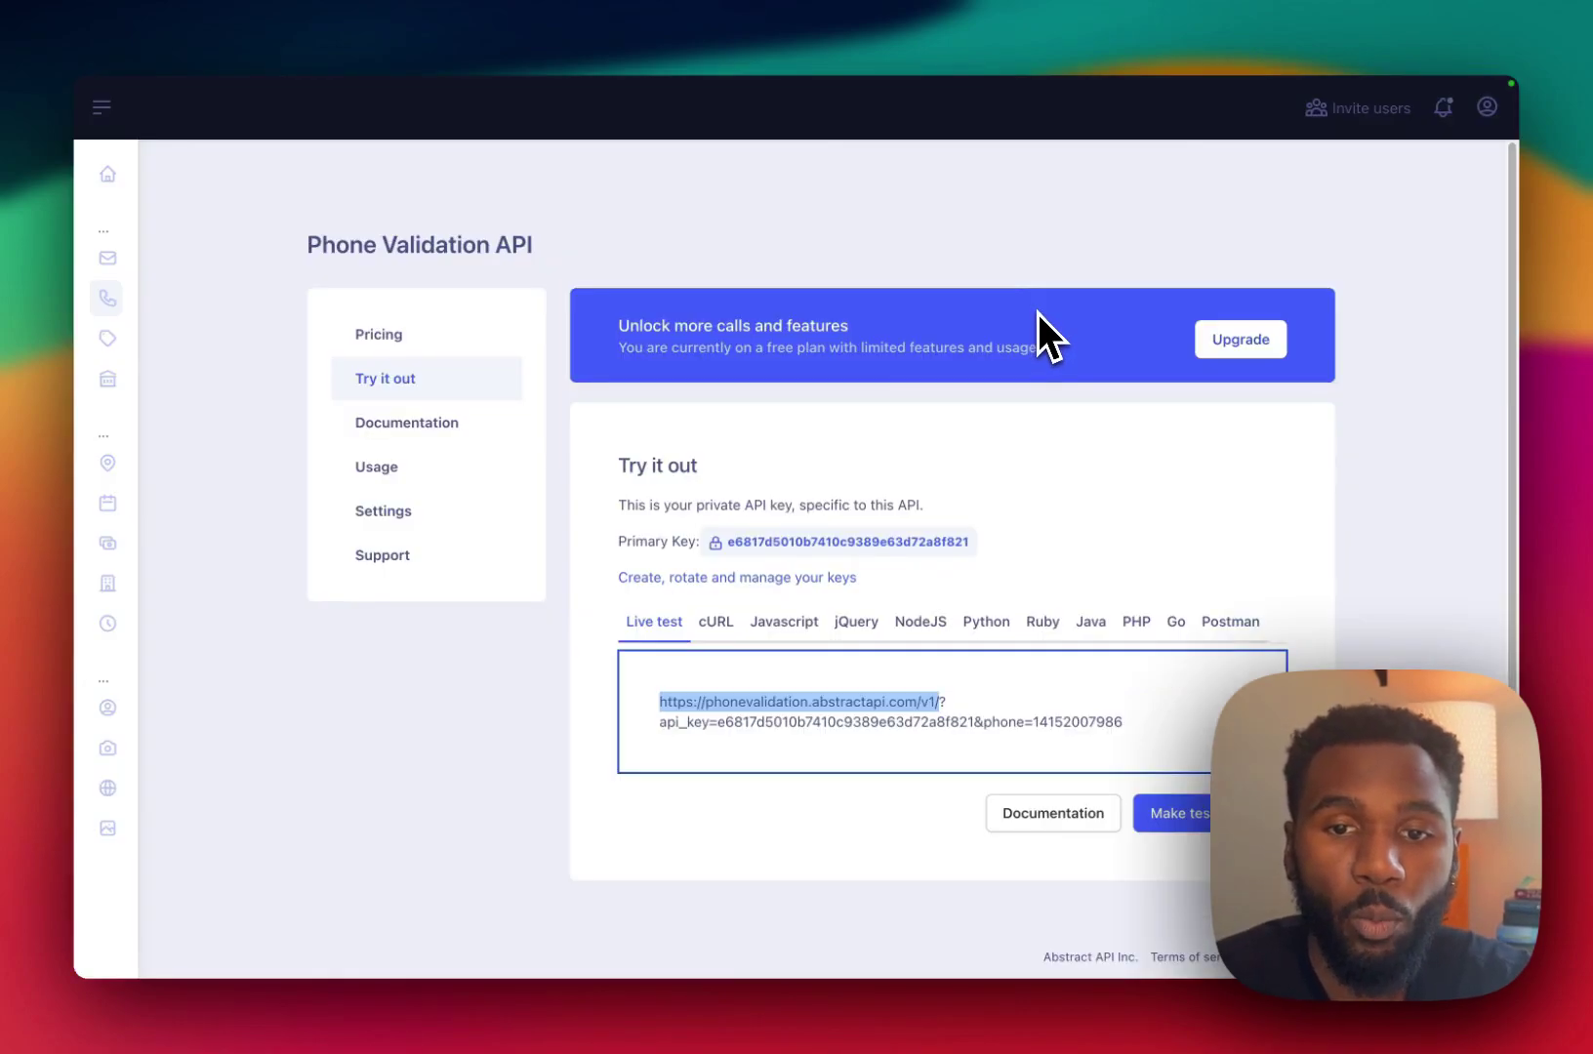
{"action": "double_click", "coordinate": [757, 534]}
{"action": "key", "text": "ctrl+c"}
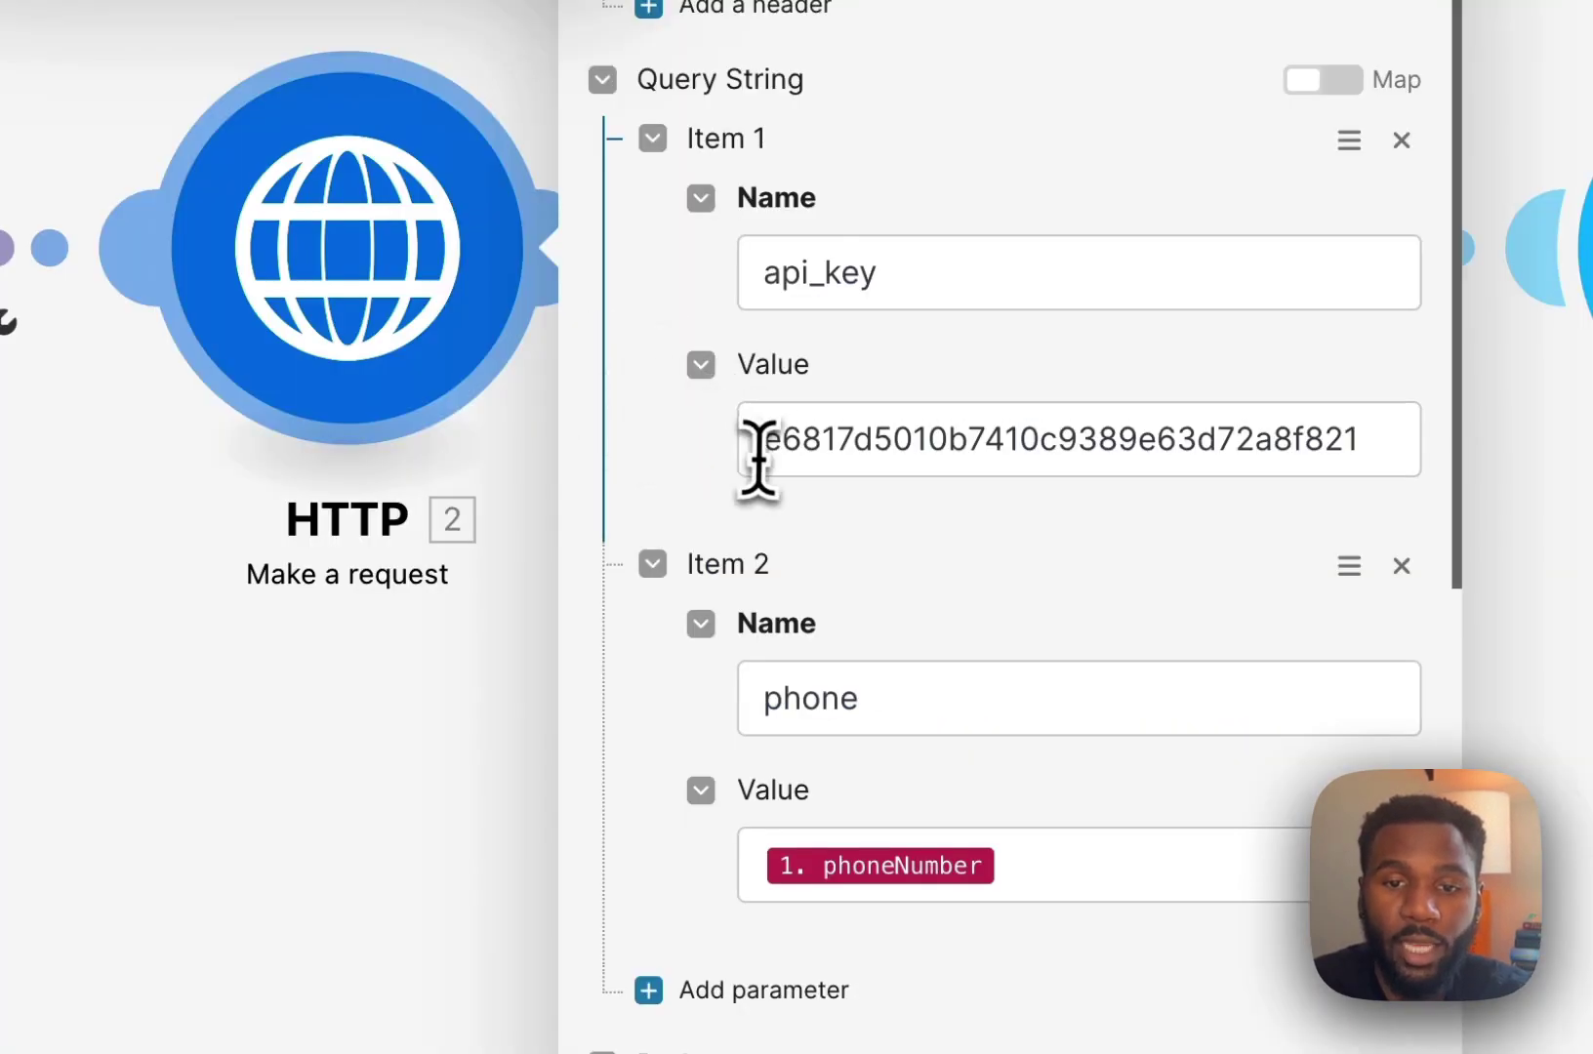
{"action": "left_click", "coordinate": [801, 449]}
{"action": "key", "text": "ctrl+v"}
{"action": "key", "text": "ctrl+a"}
{"action": "key", "text": "BackSpace"}
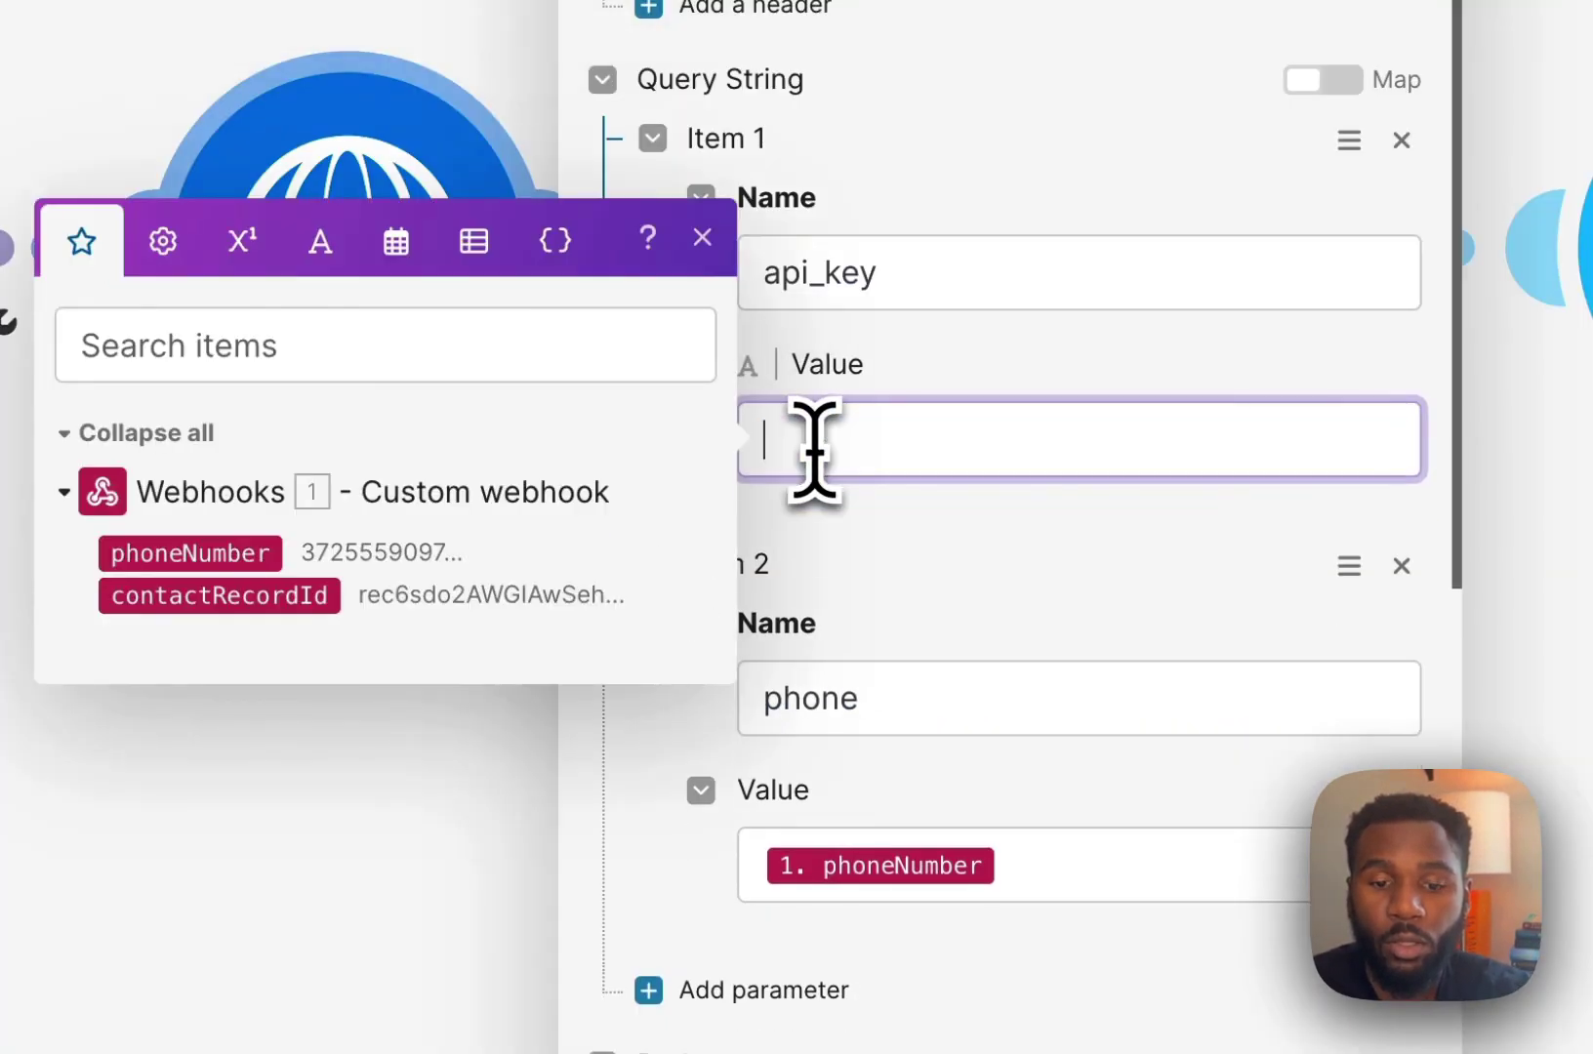
{"action": "key", "text": "ctrl+v"}
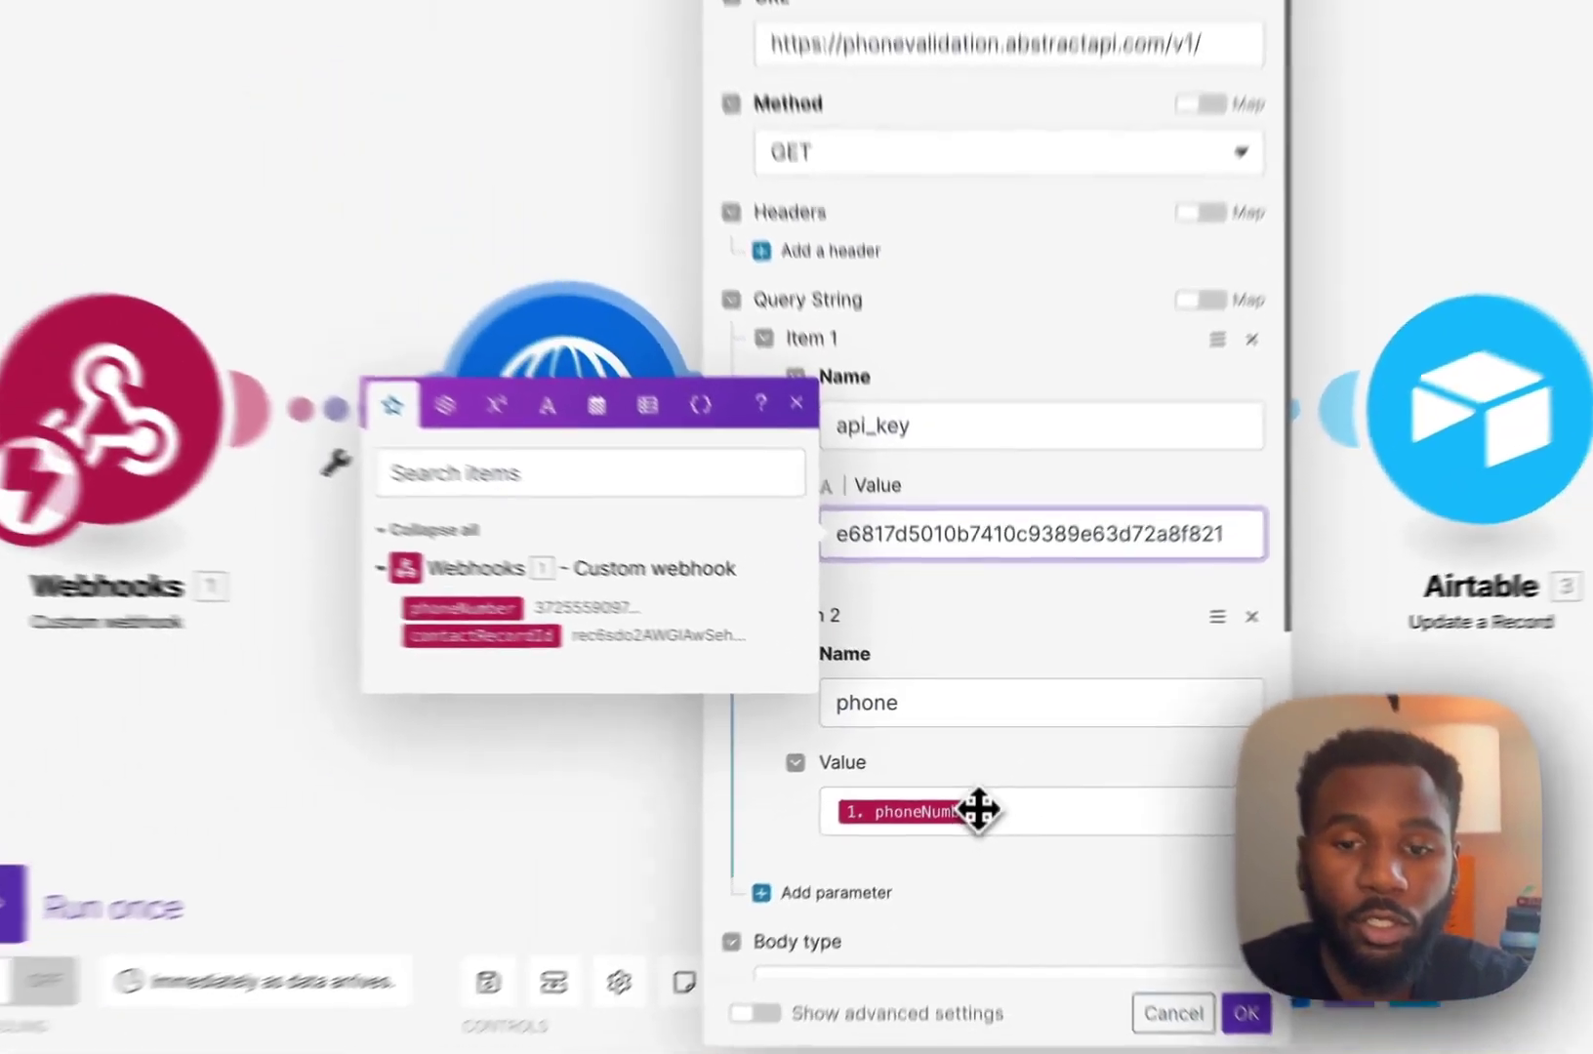
Map the webhook's phoneNumber into the phone parameter and save the HTTP settings.
{"action": "left_click_drag", "start_coordinate": [978, 810], "coordinate": [985, 811]}
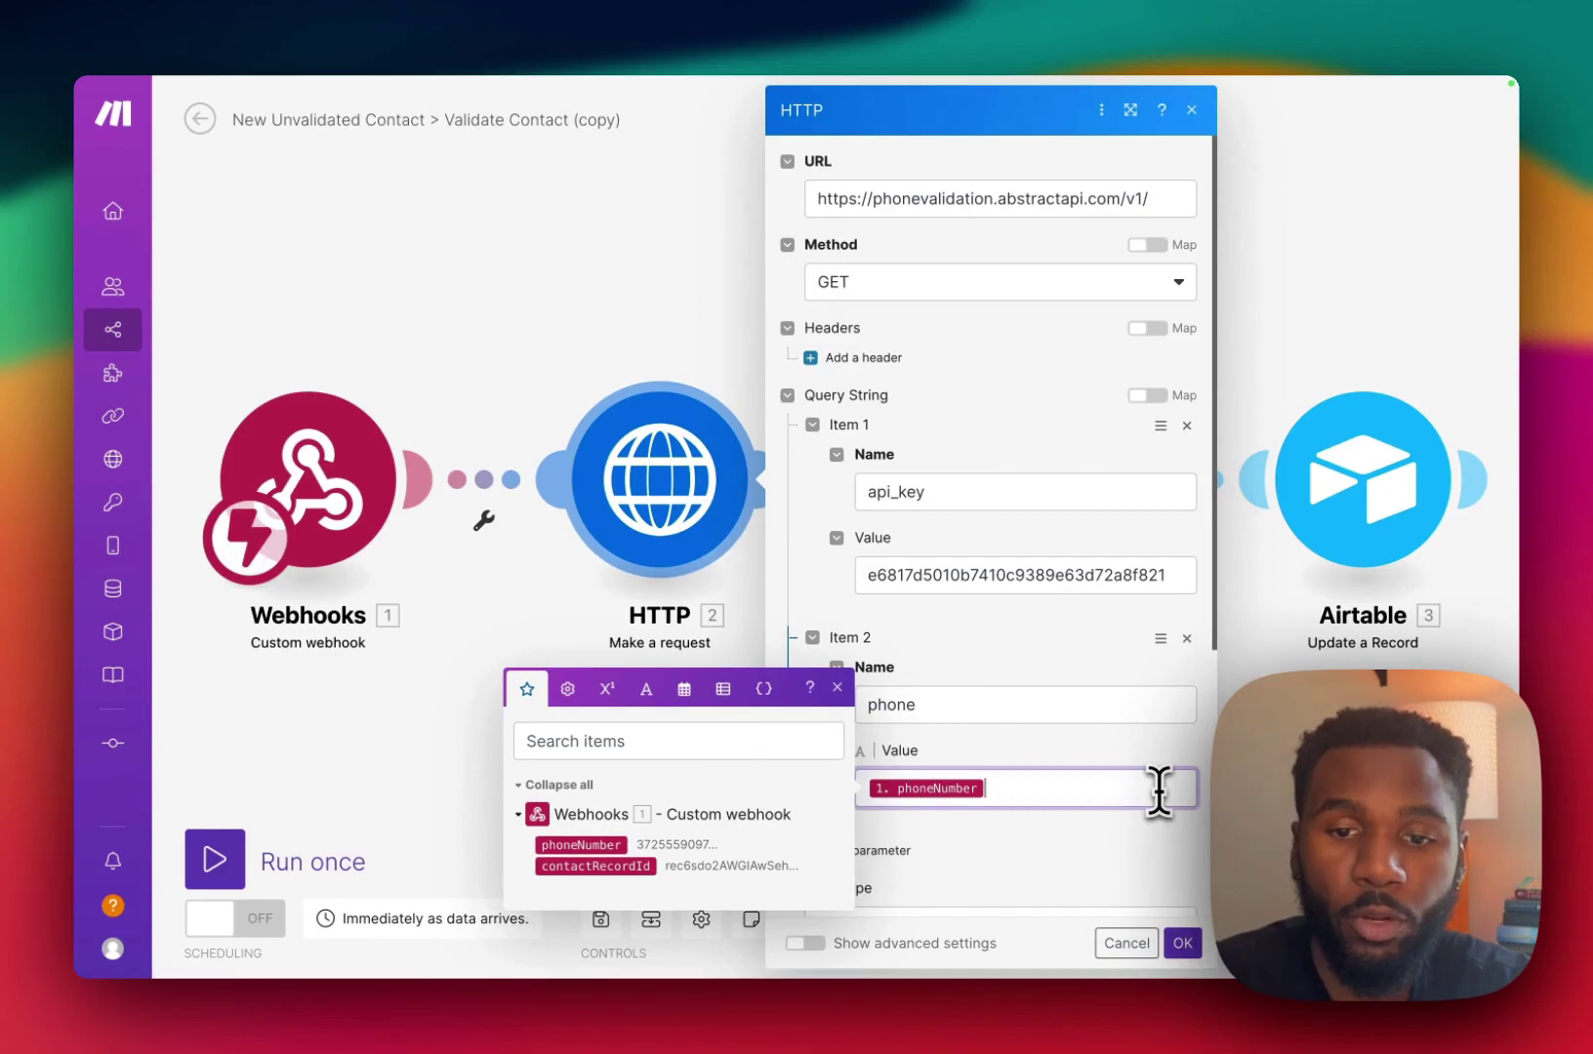
{"action": "scroll", "coordinate": [1165, 820], "scroll_direction": "down", "scroll_amount": 3}
{"action": "scroll", "coordinate": [1162, 841], "scroll_direction": "up", "scroll_amount": 3}
{"action": "left_click", "coordinate": [952, 598]}
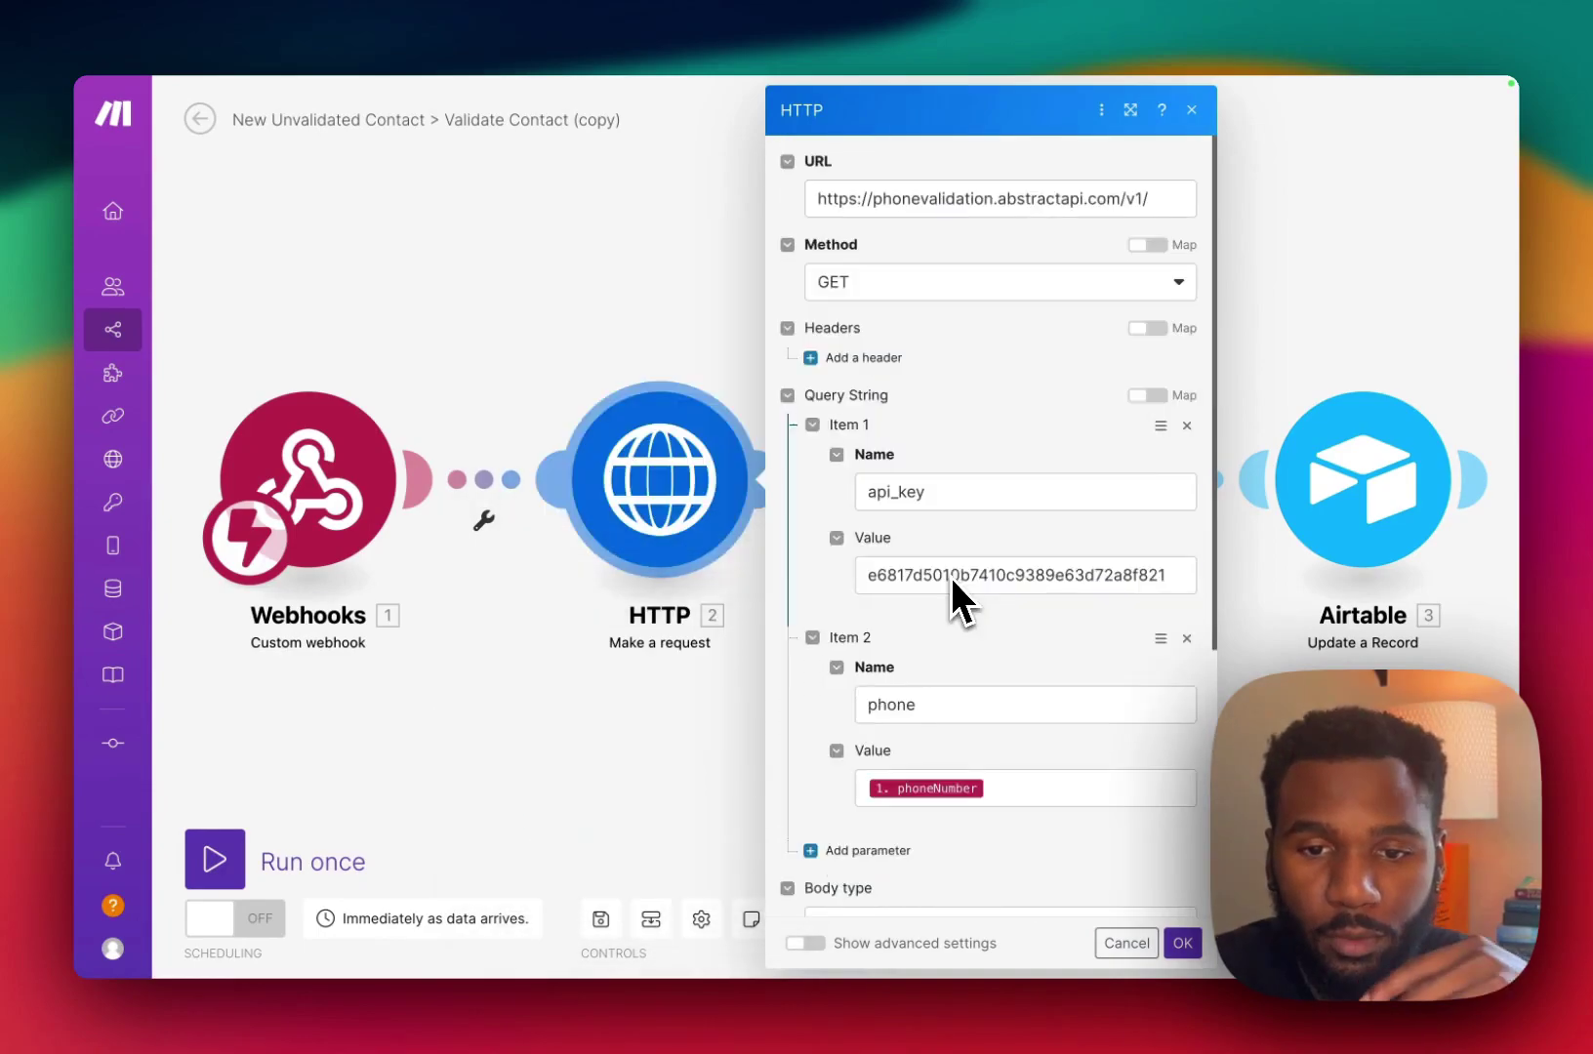
{"action": "left_click", "coordinate": [1182, 943]}
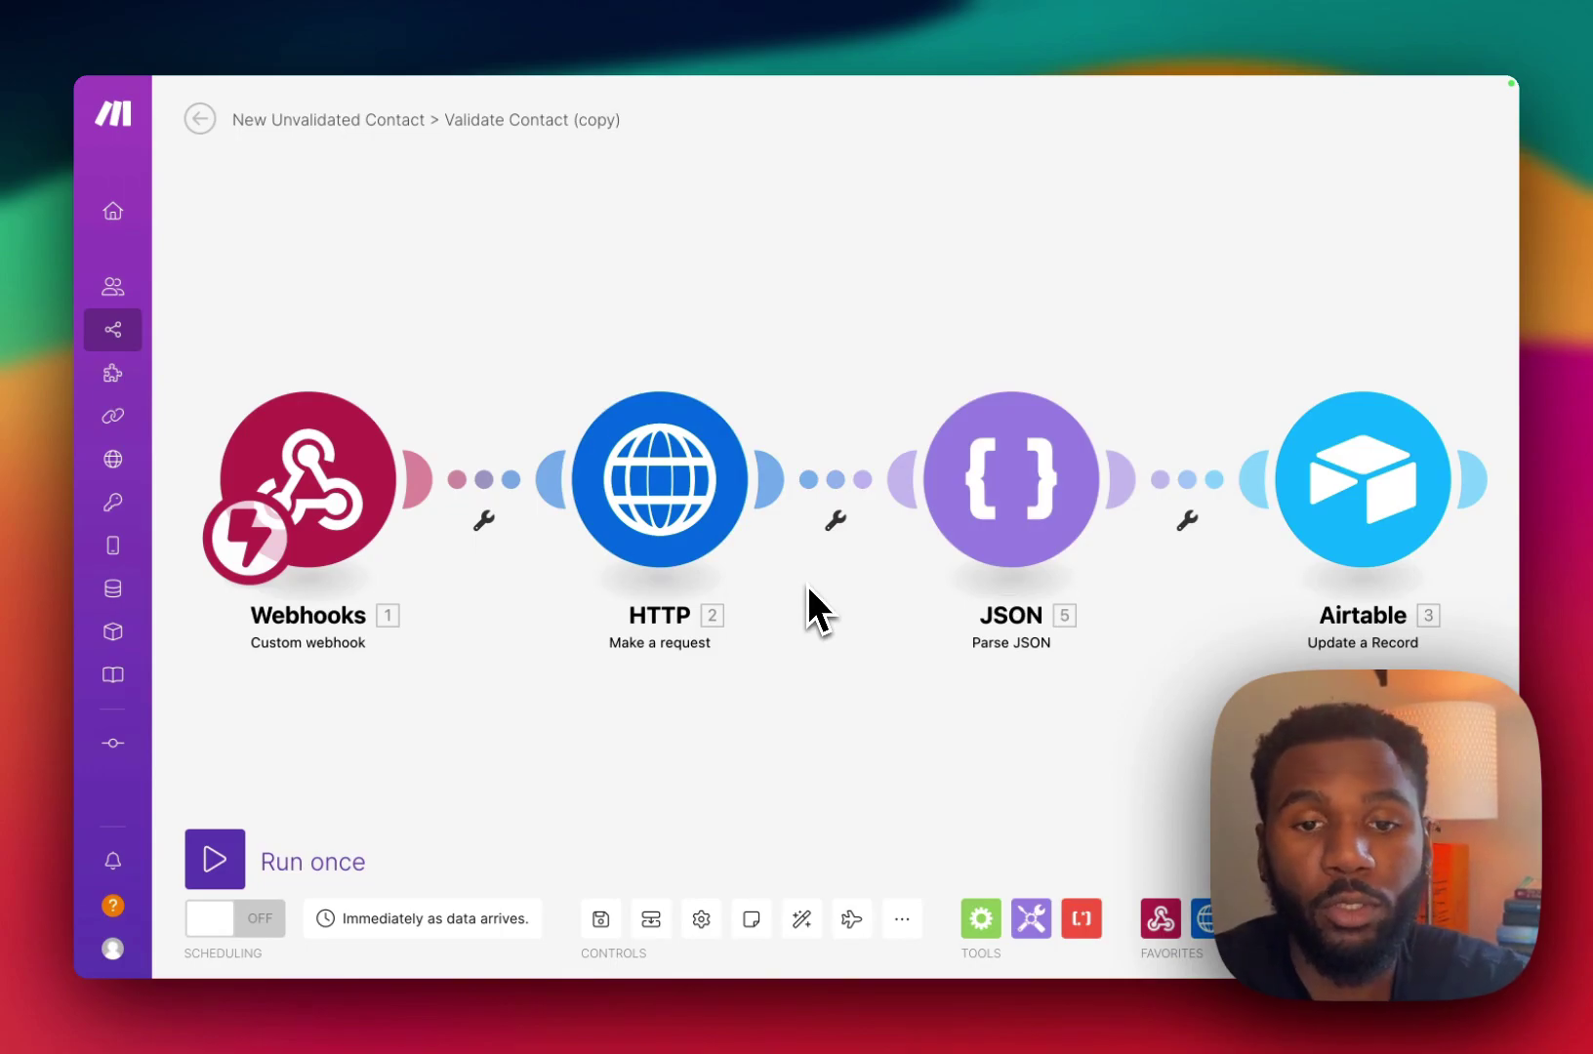
Unlink HTTP from JSON, then run the scenario once, triggered by testing the Airtable script.
{"action": "left_click", "coordinate": [837, 519]}
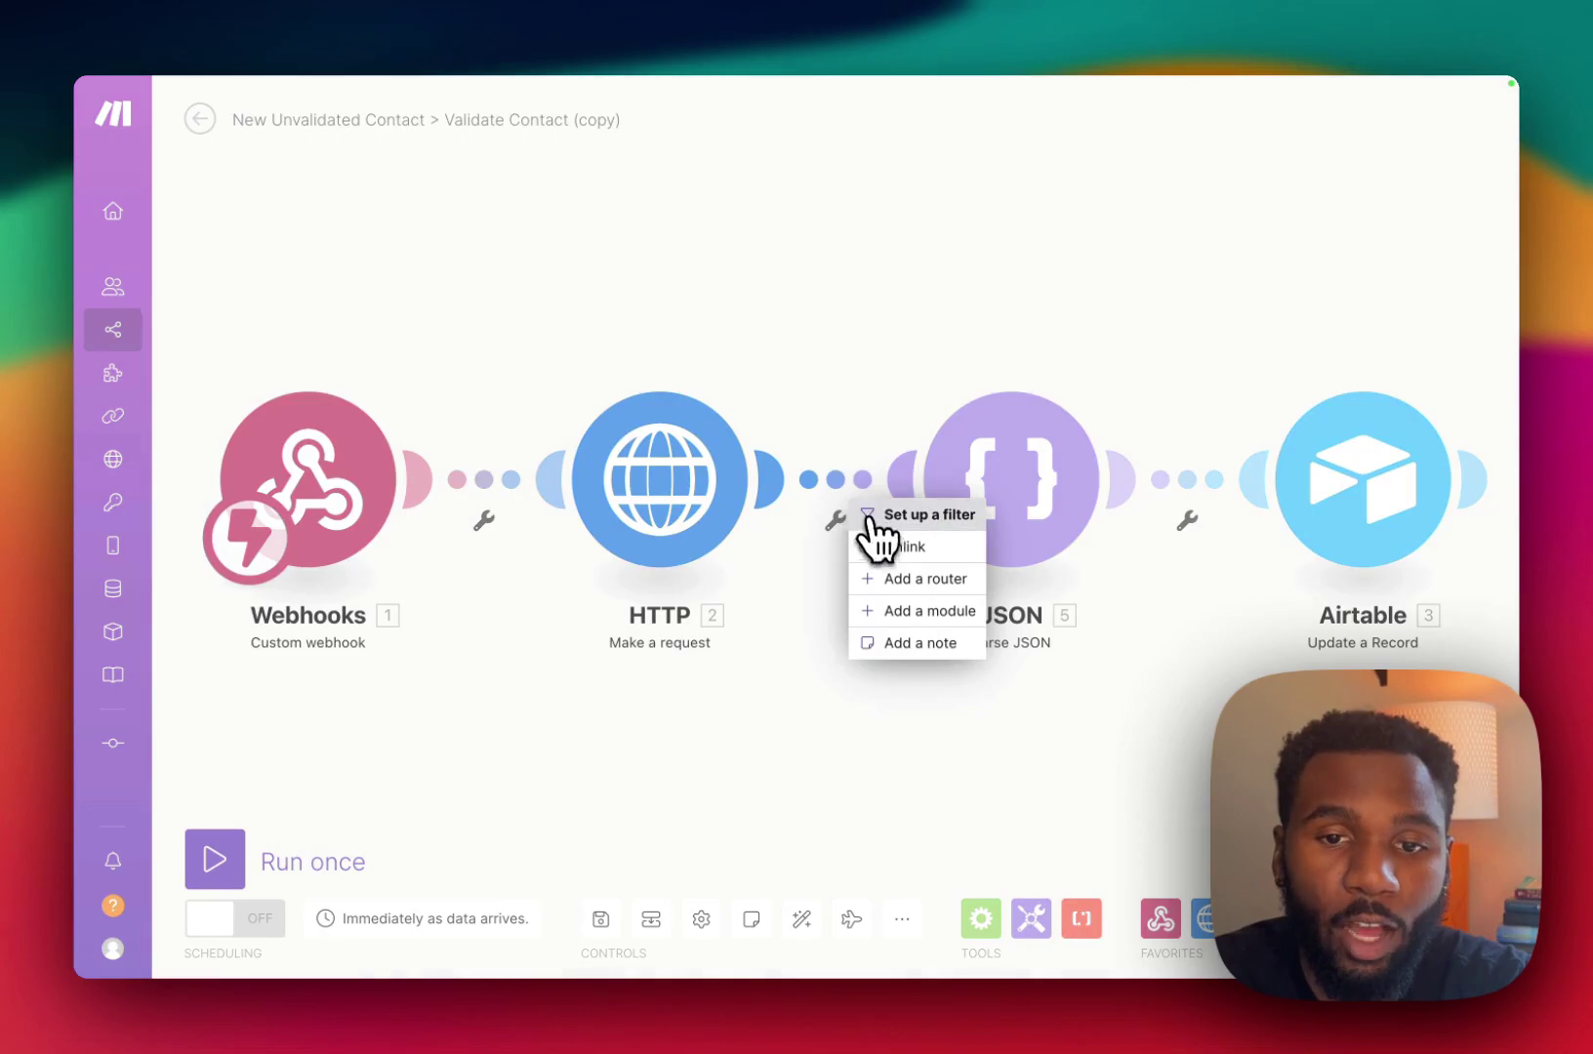
{"action": "left_click", "coordinate": [888, 547]}
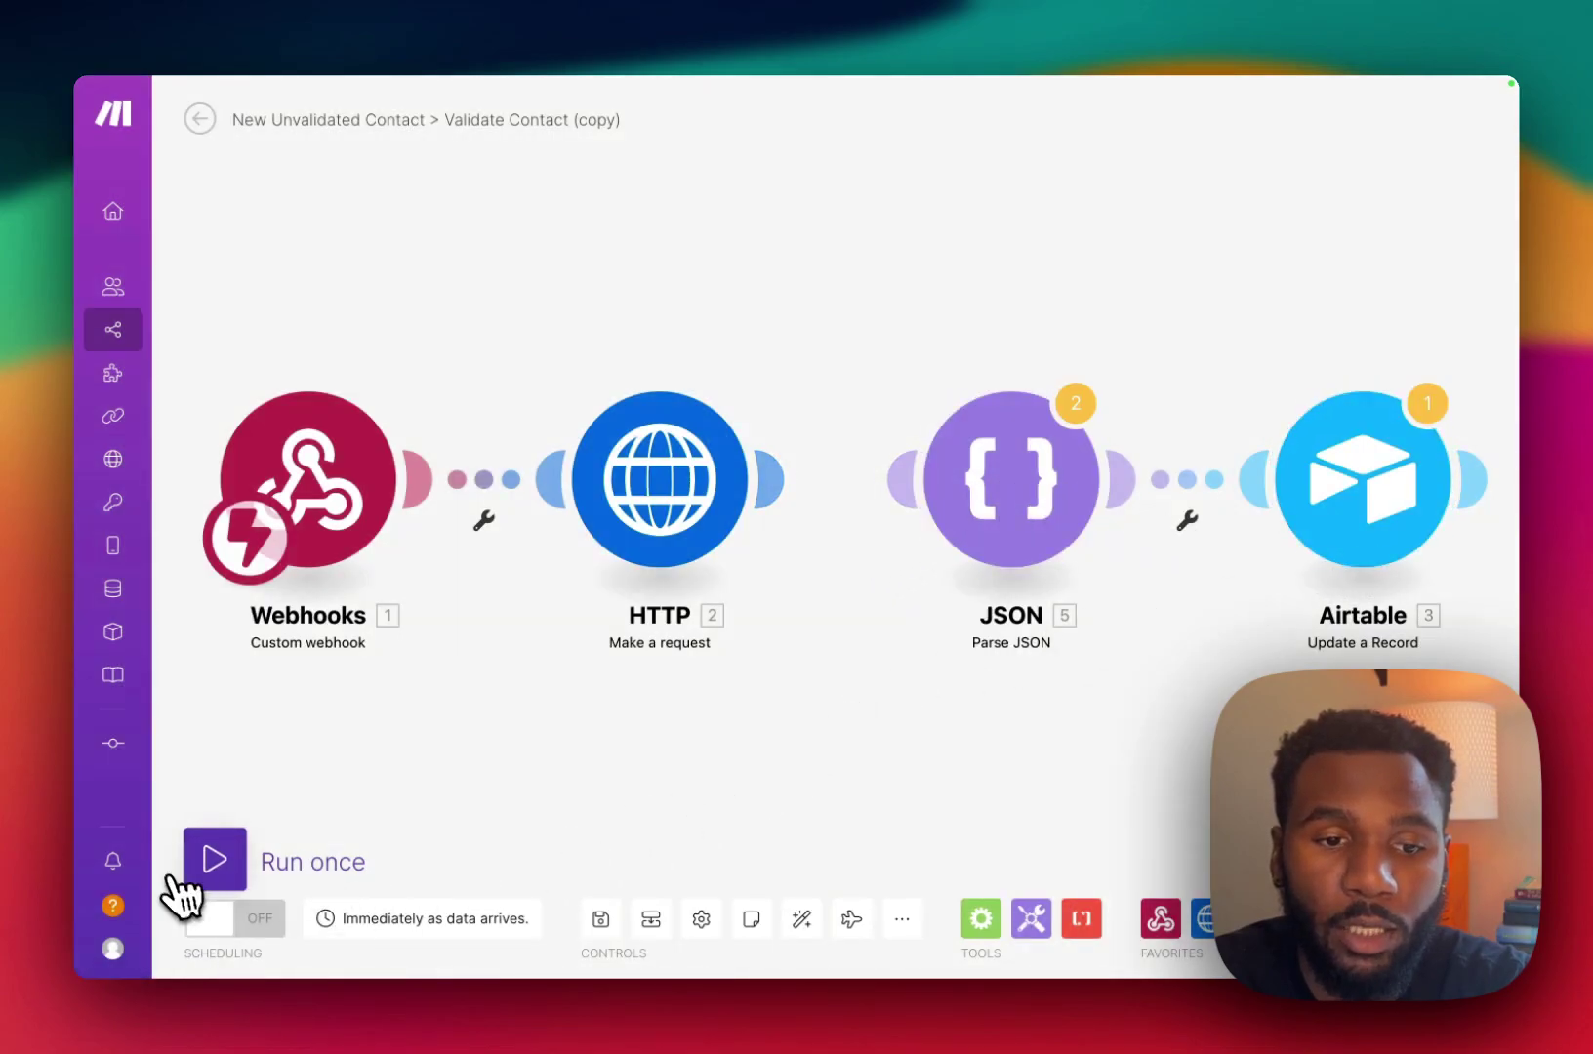
{"action": "left_click", "coordinate": [214, 859]}
{"action": "key", "text": "super+Tab"}
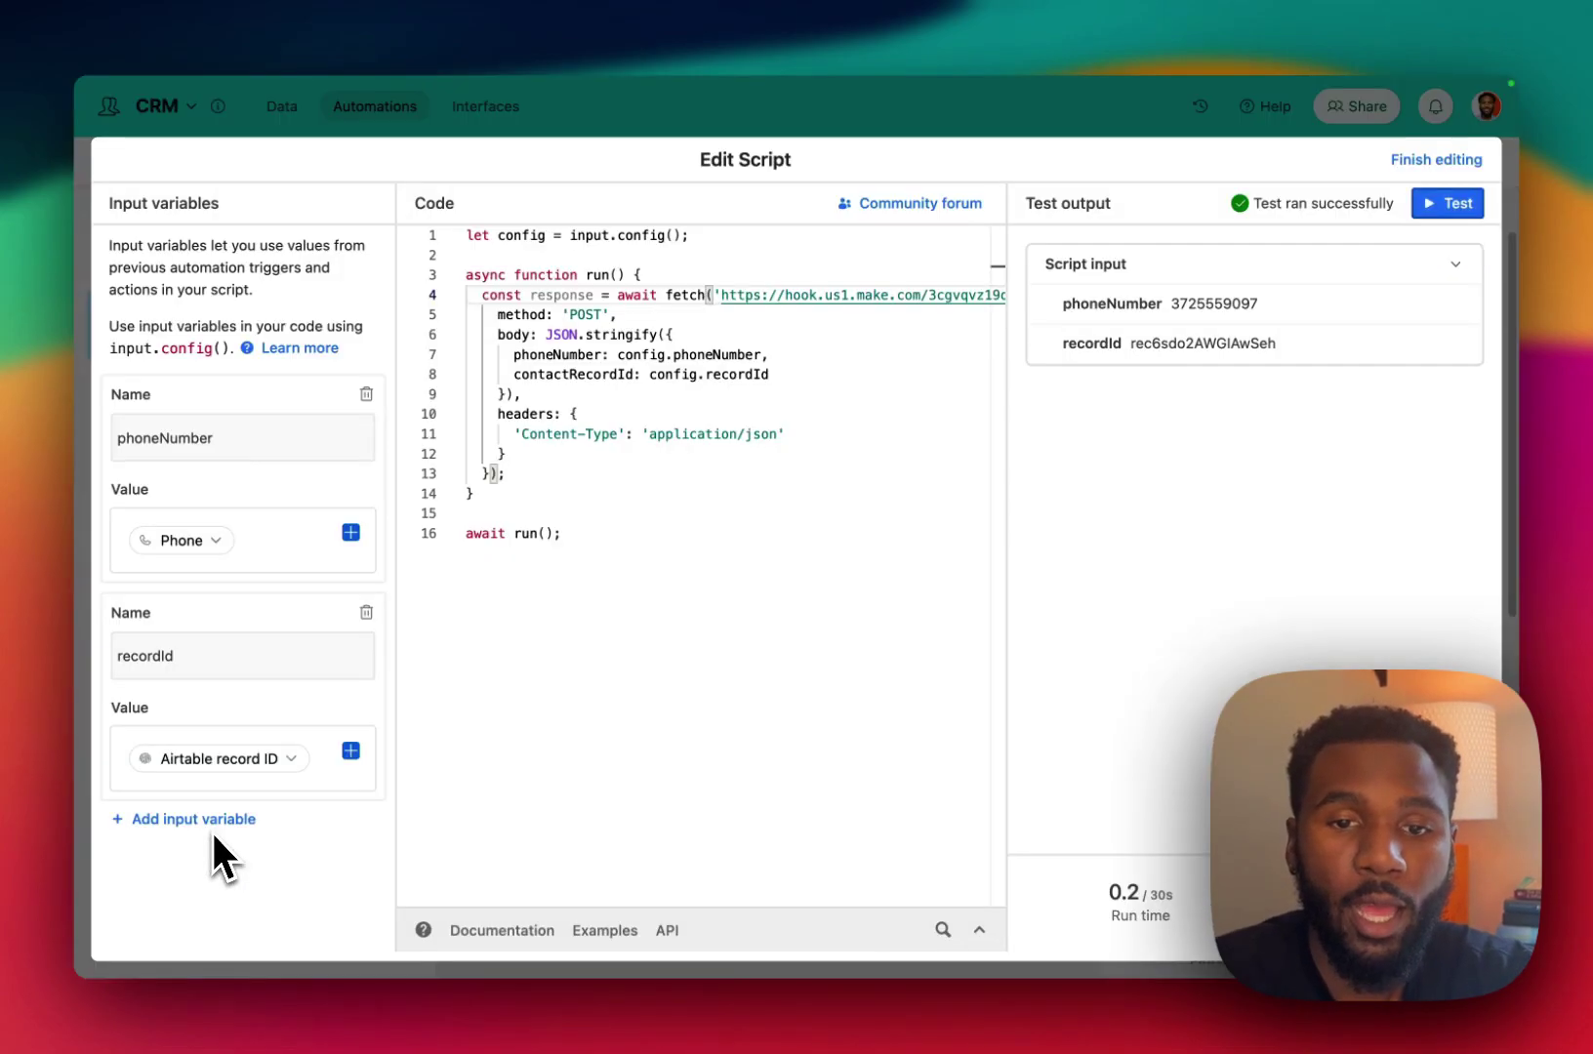
{"action": "left_click", "coordinate": [1450, 203]}
{"action": "key", "text": "super+Tab"}
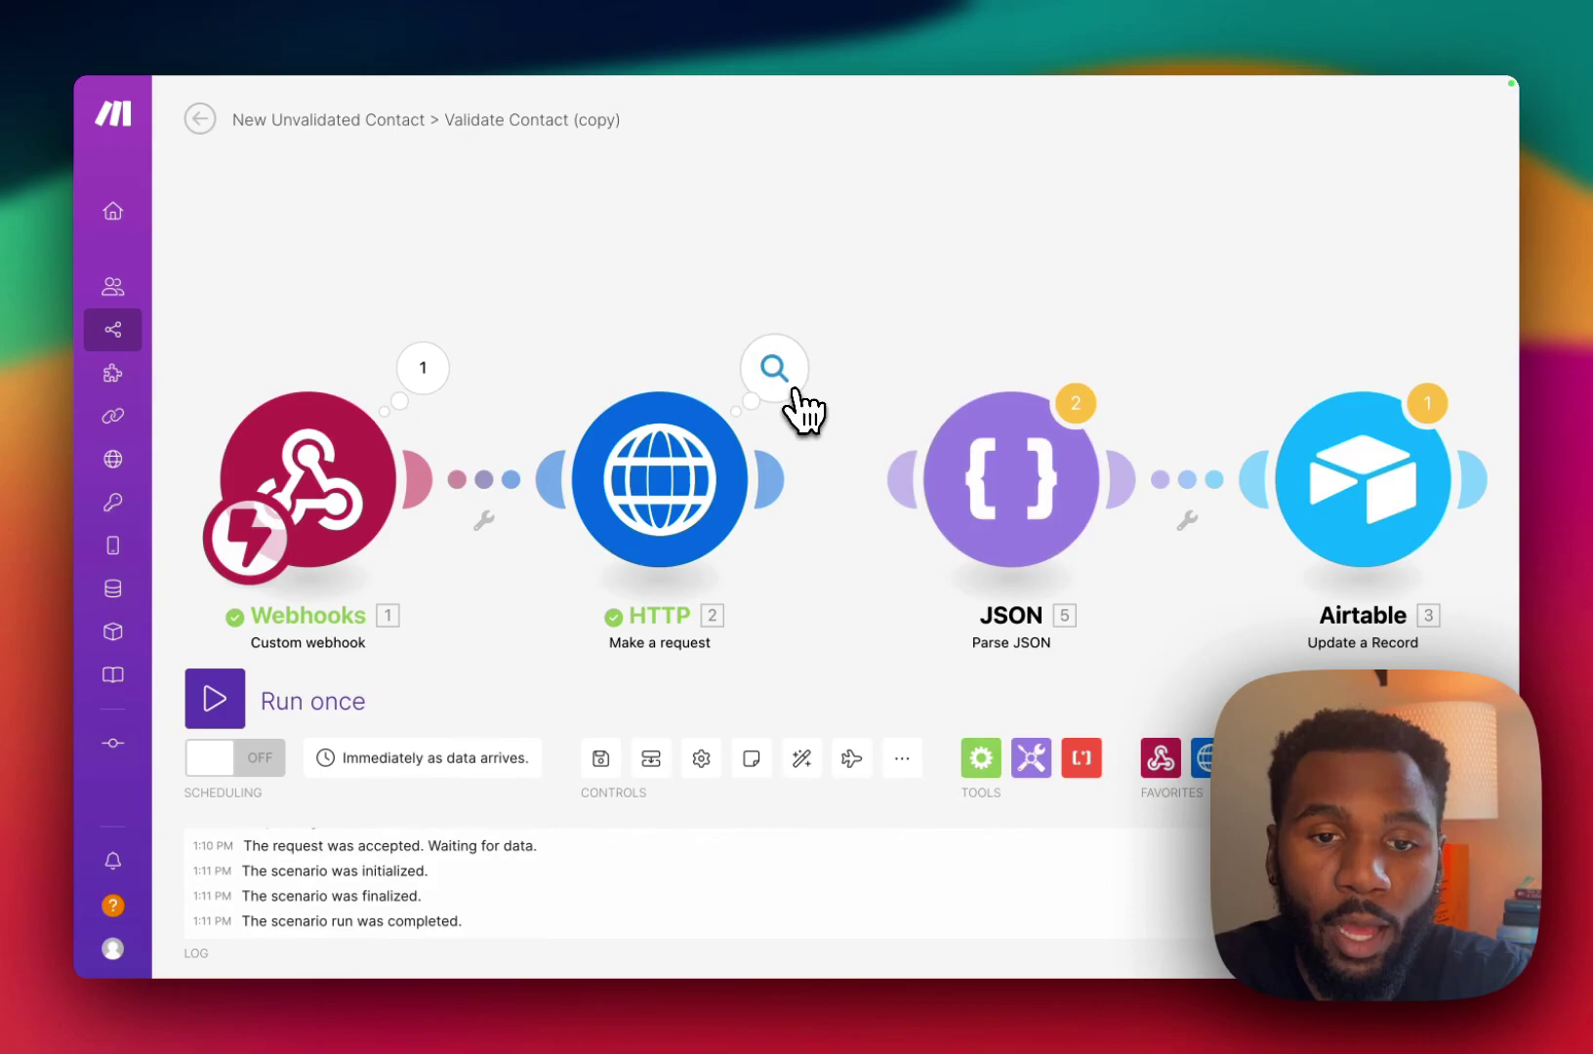
Check the HTTP output's 200 status and validation data, then relink HTTP to the JSON module.
{"action": "left_click", "coordinate": [790, 389]}
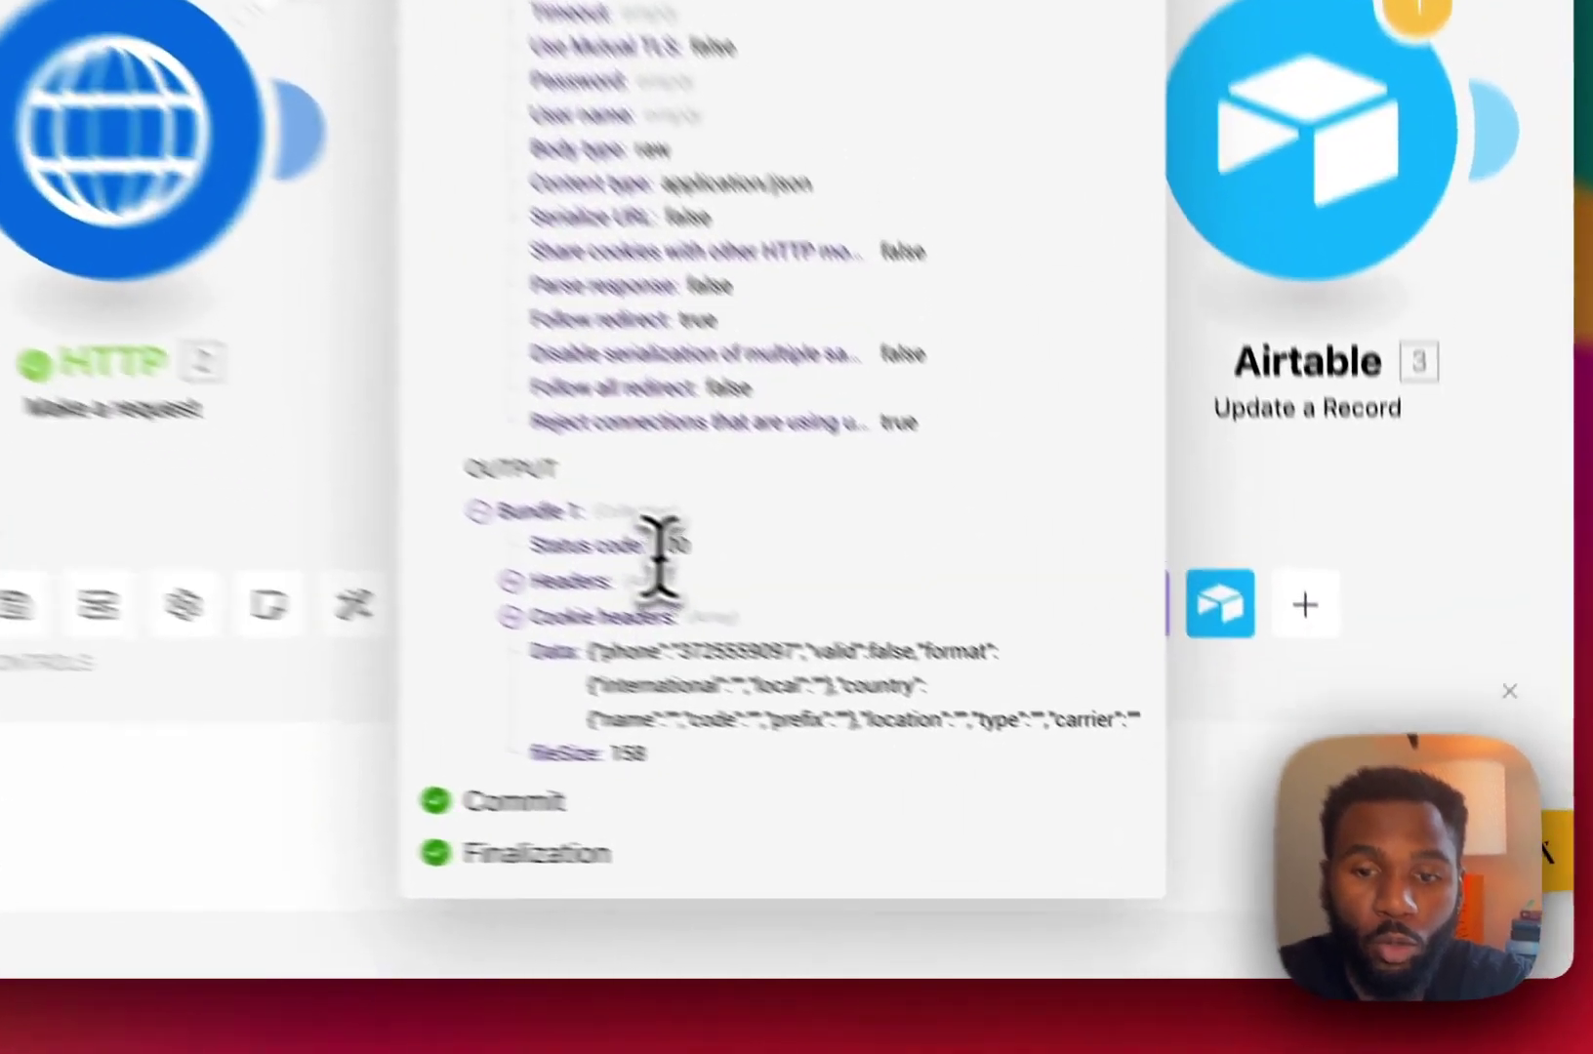
{"action": "double_click", "coordinate": [988, 723]}
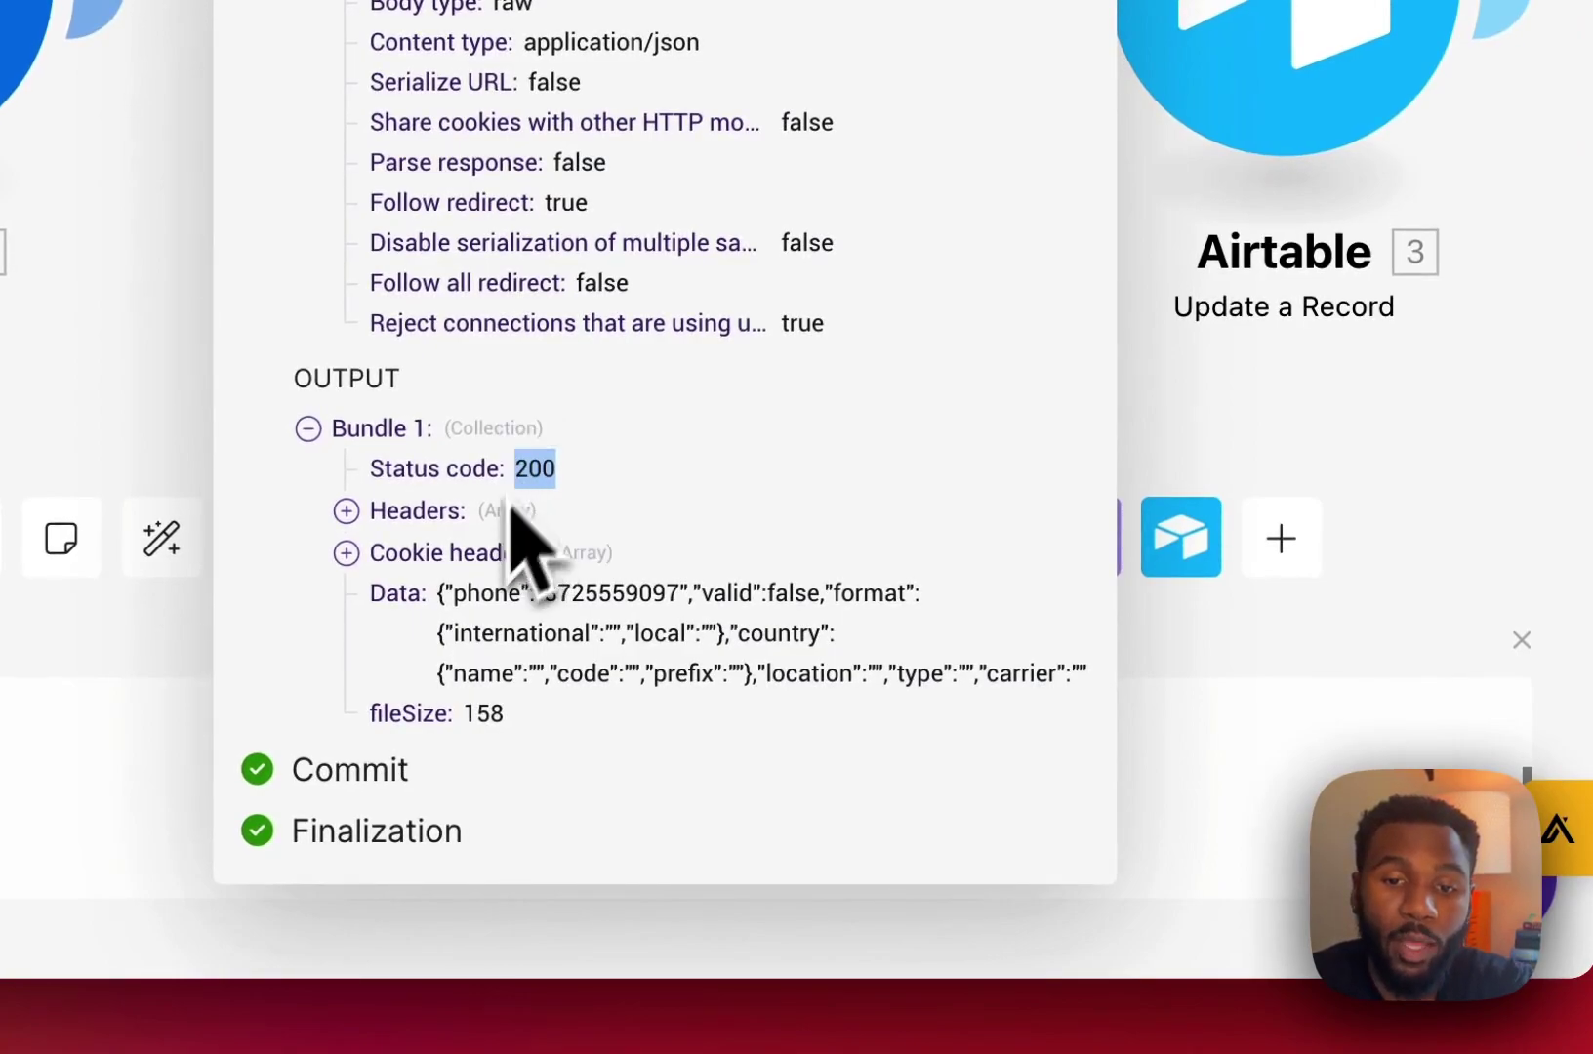
{"action": "left_click_drag", "start_coordinate": [442, 597], "coordinate": [1123, 672]}
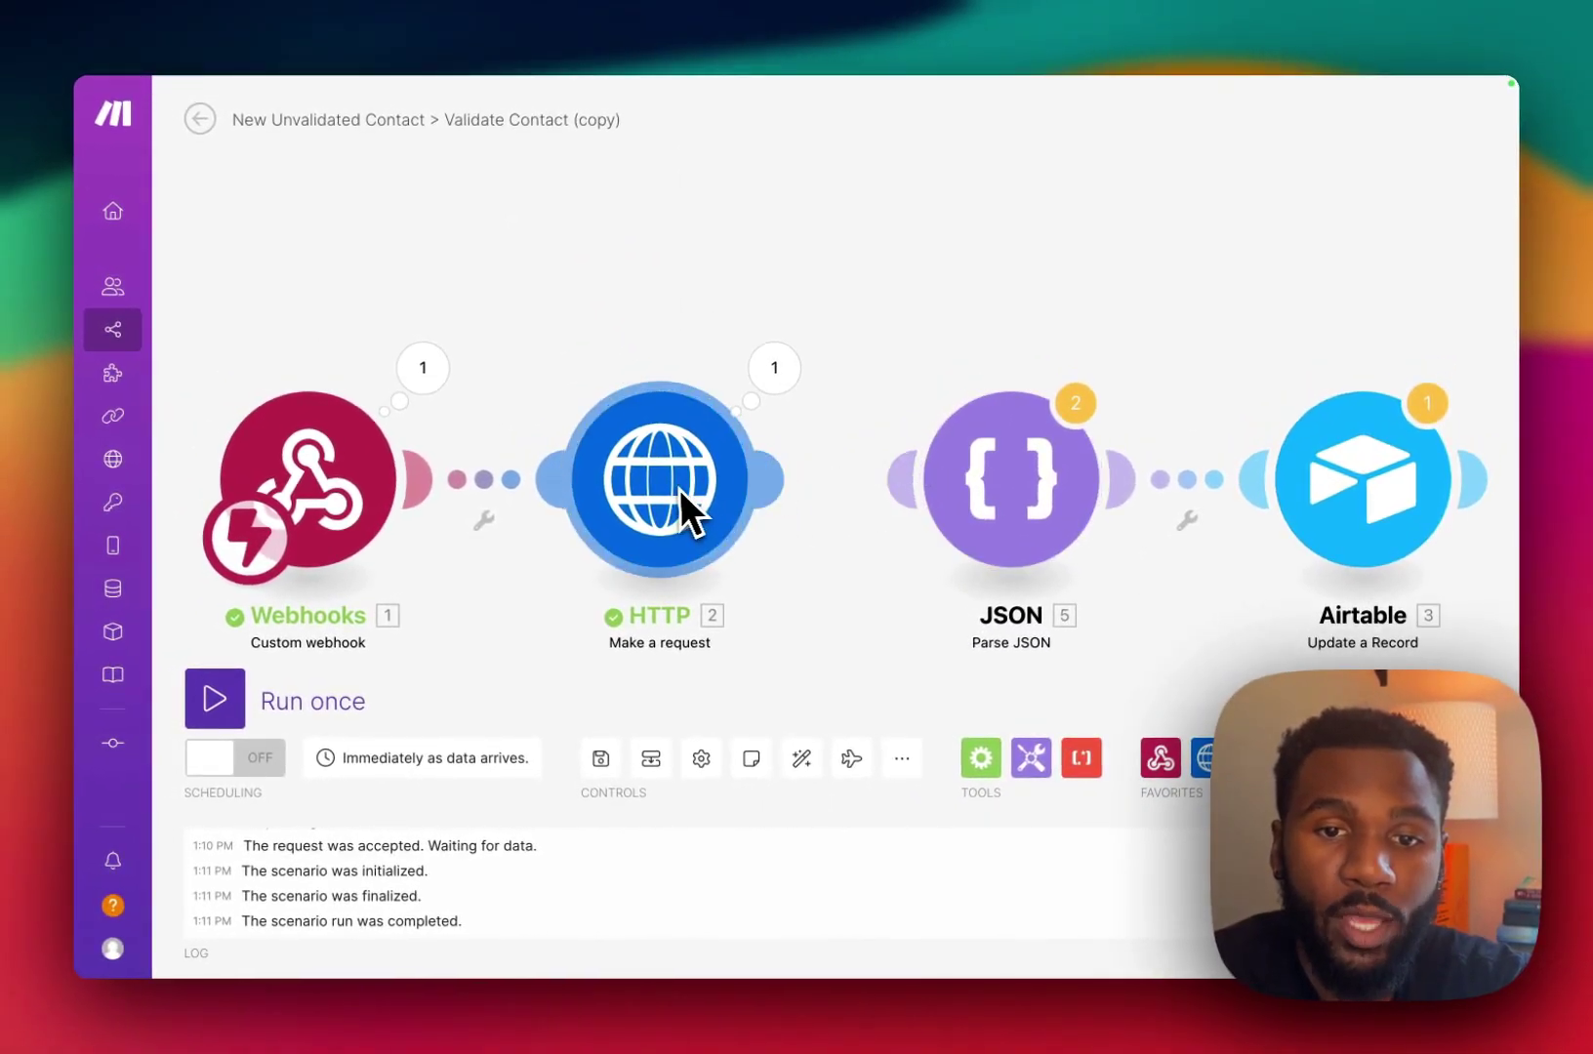
{"action": "left_click_drag", "start_coordinate": [767, 478], "coordinate": [948, 464]}
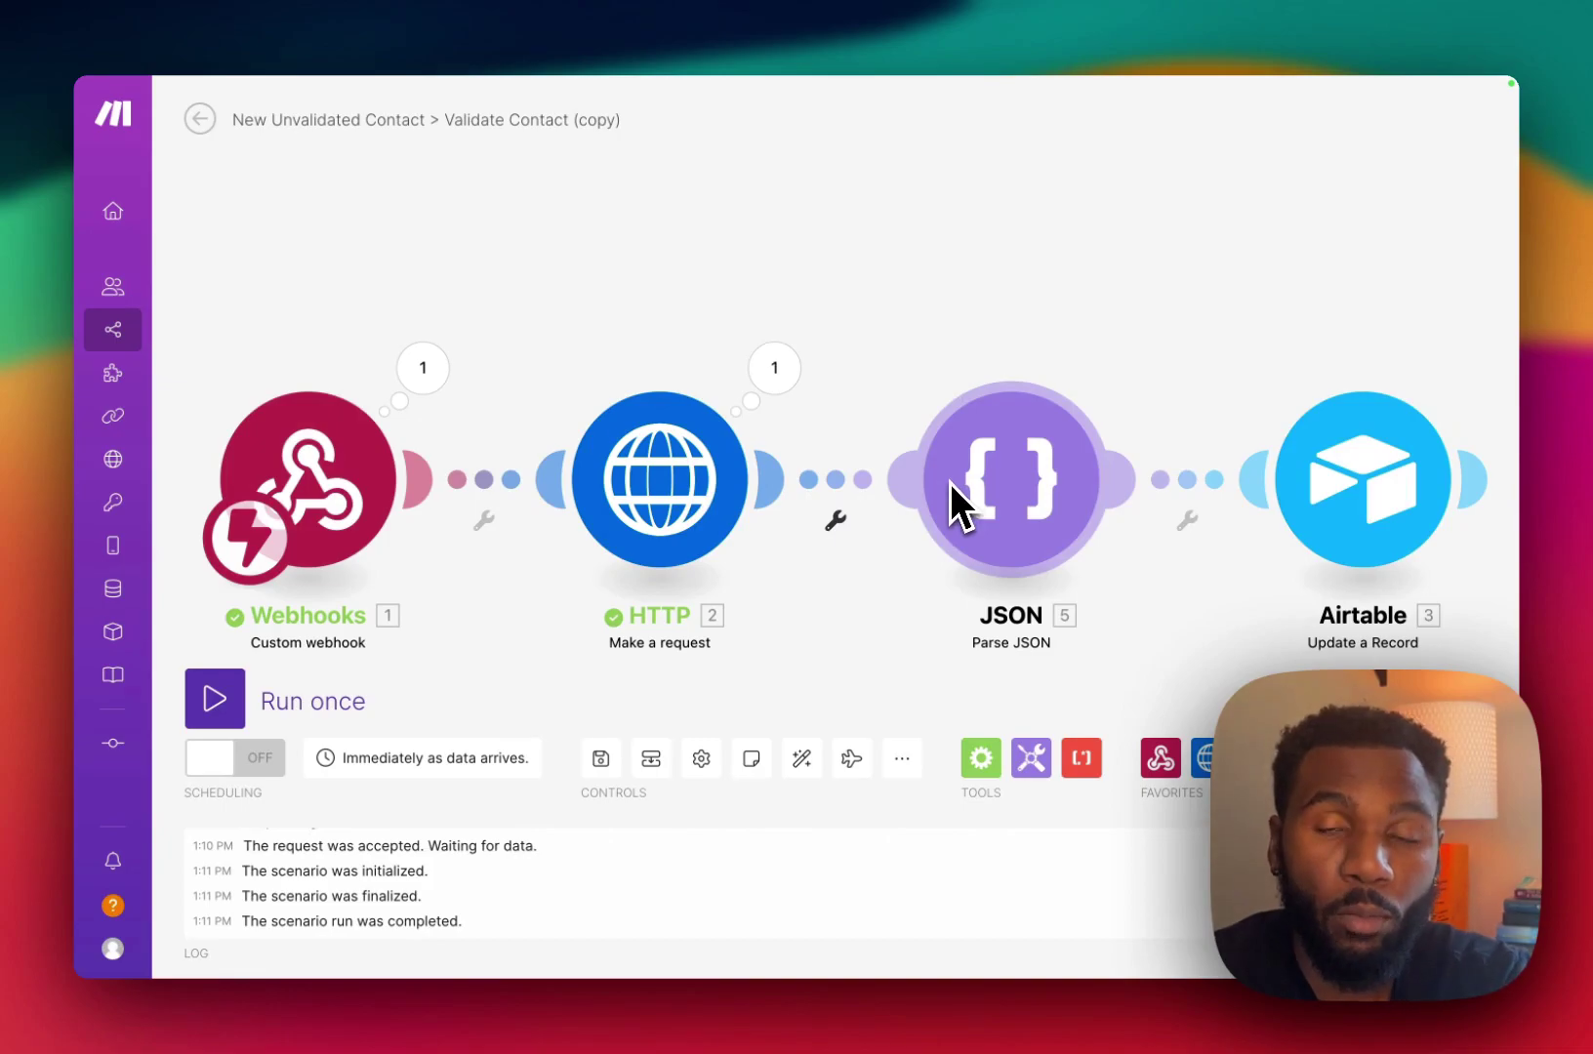
{"action": "left_click", "coordinate": [1000, 493]}
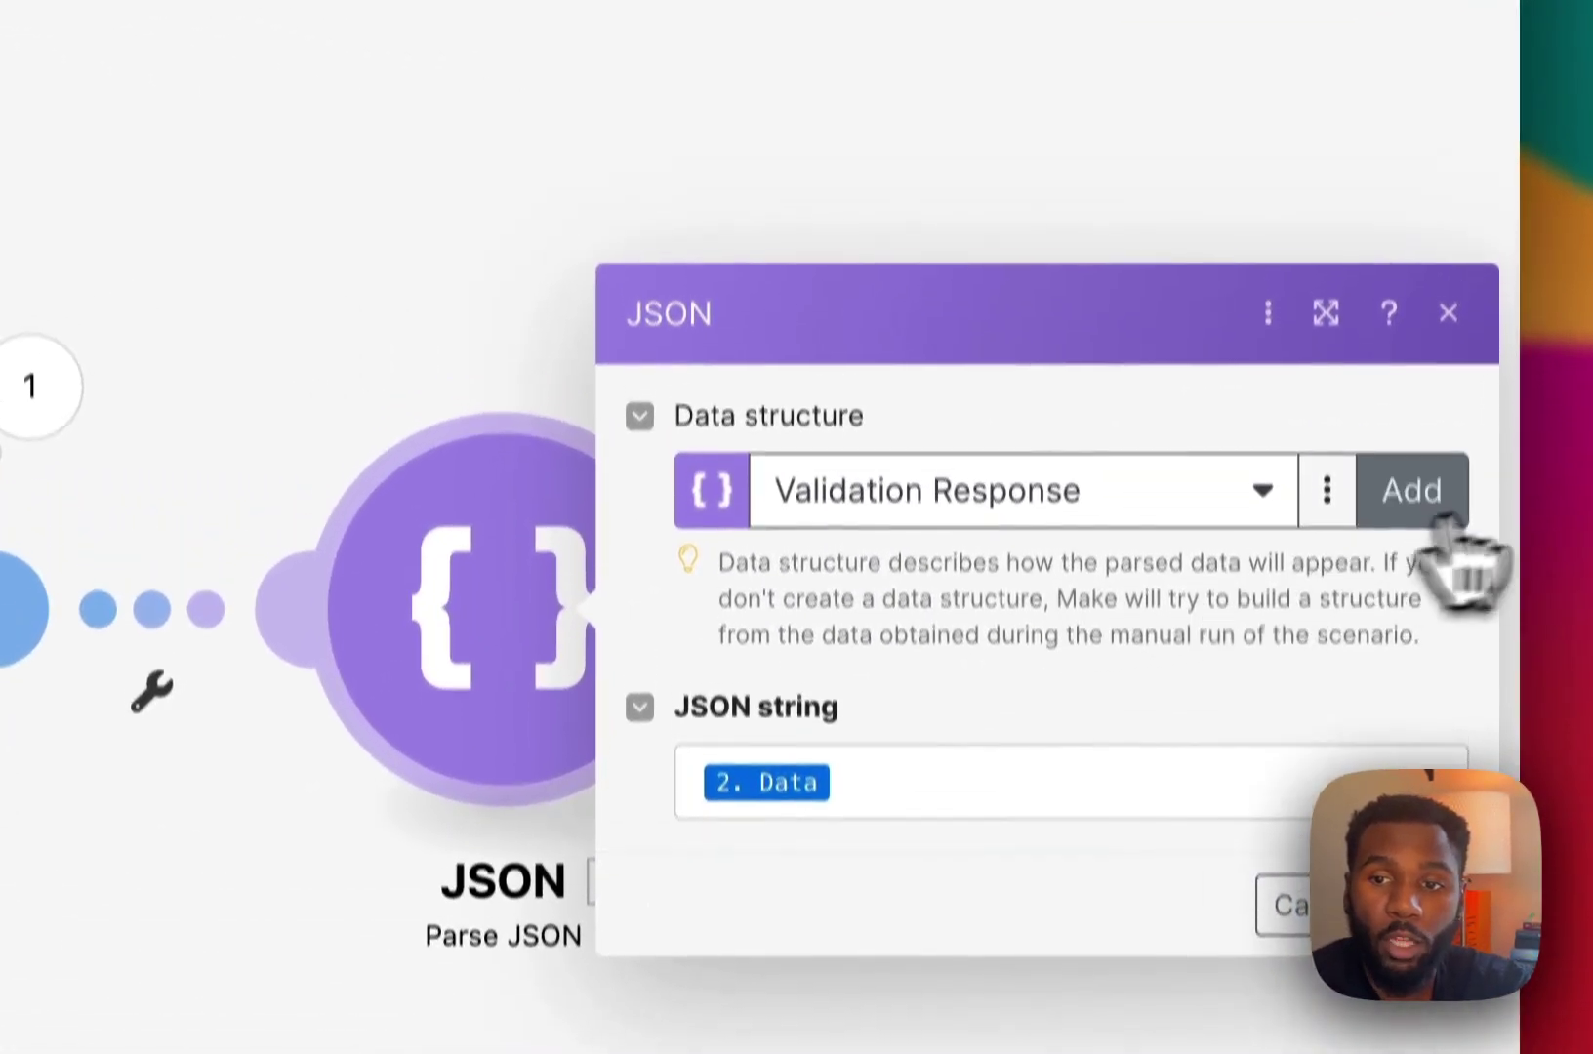
{"action": "left_click", "coordinate": [1411, 429]}
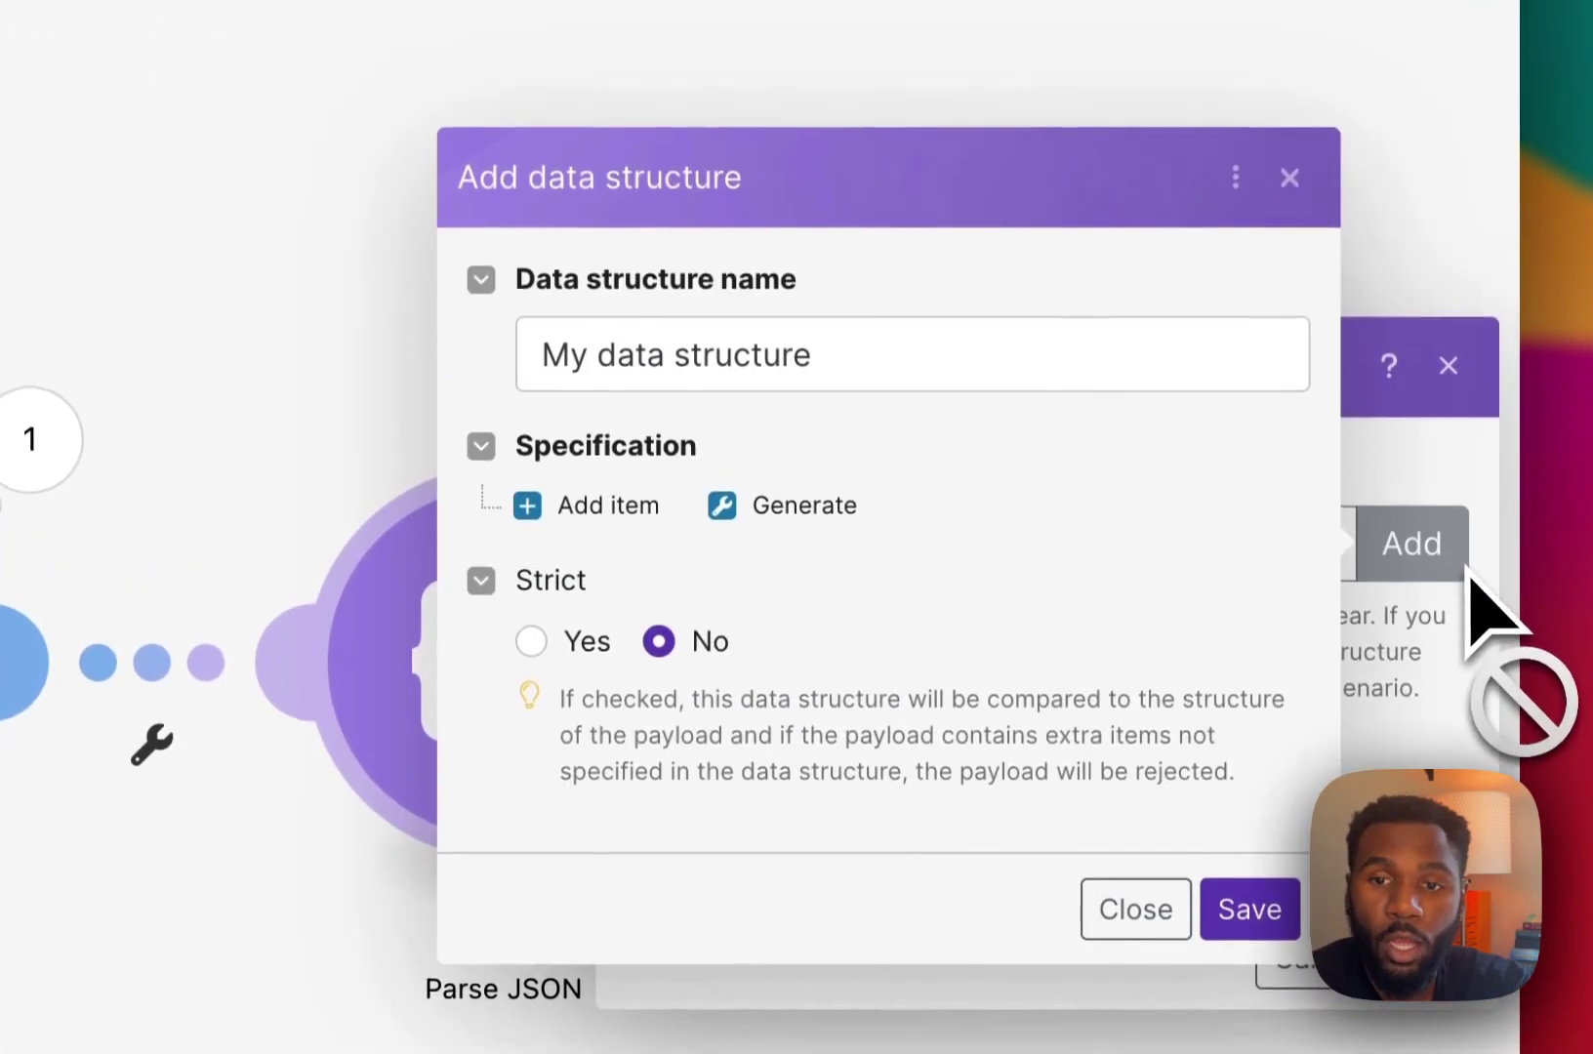
{"action": "triple_click", "coordinate": [800, 369]}
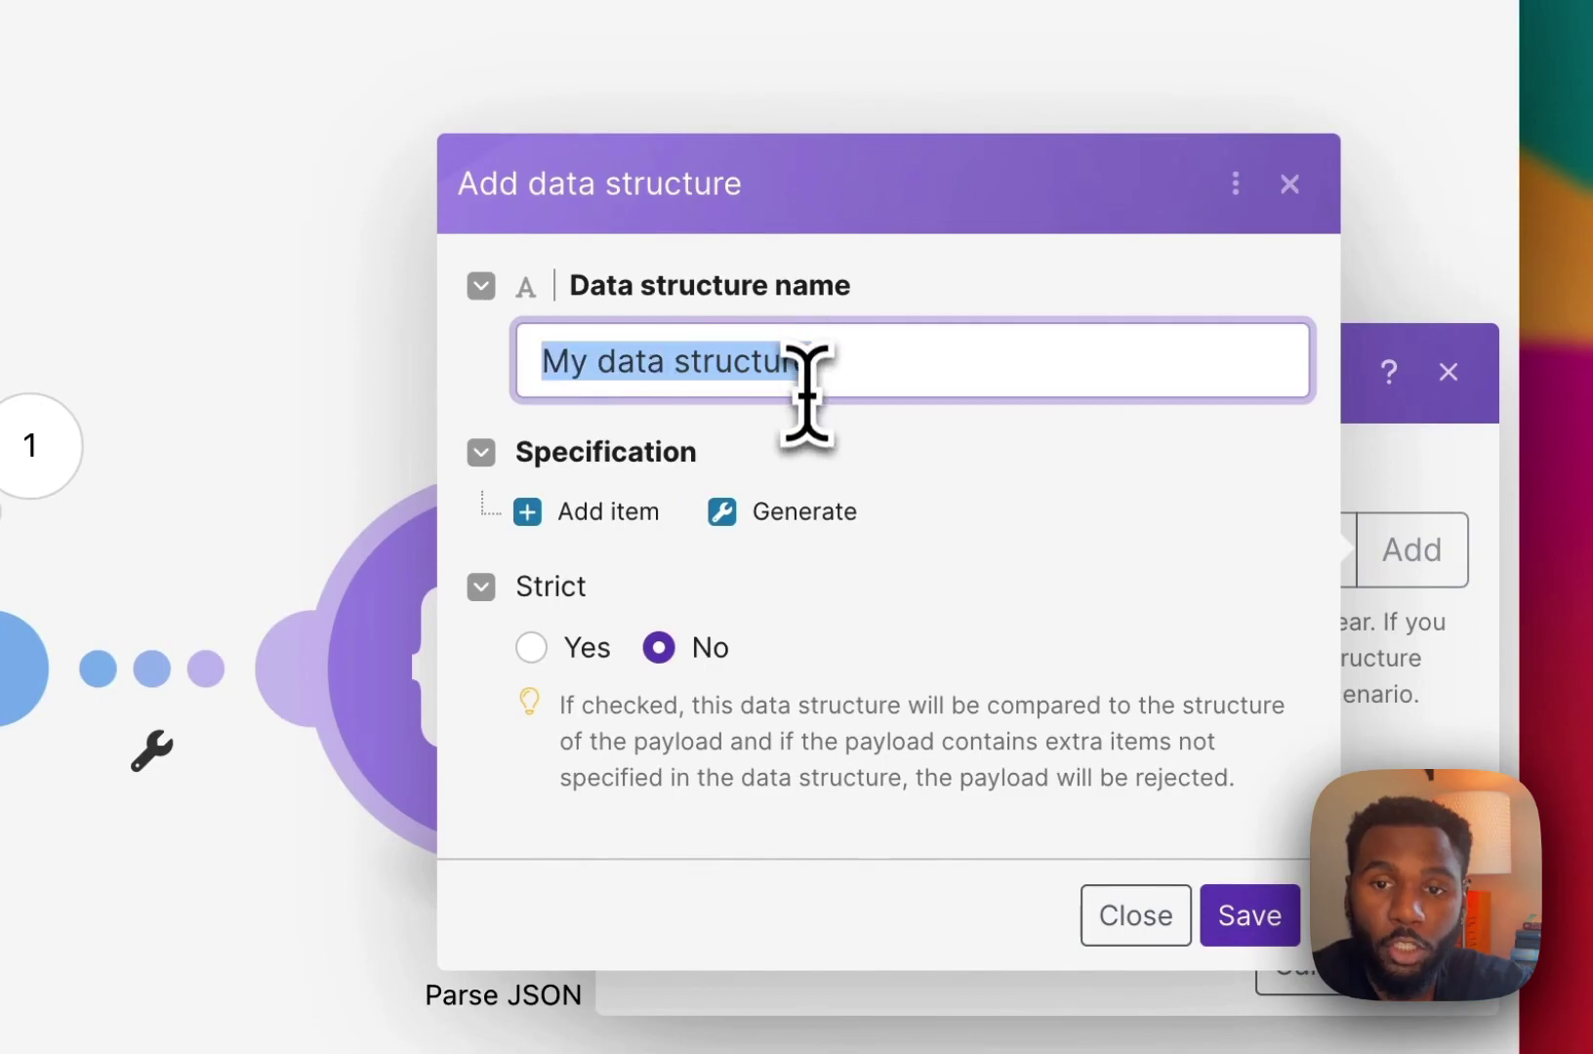
{"action": "left_click", "coordinate": [786, 514]}
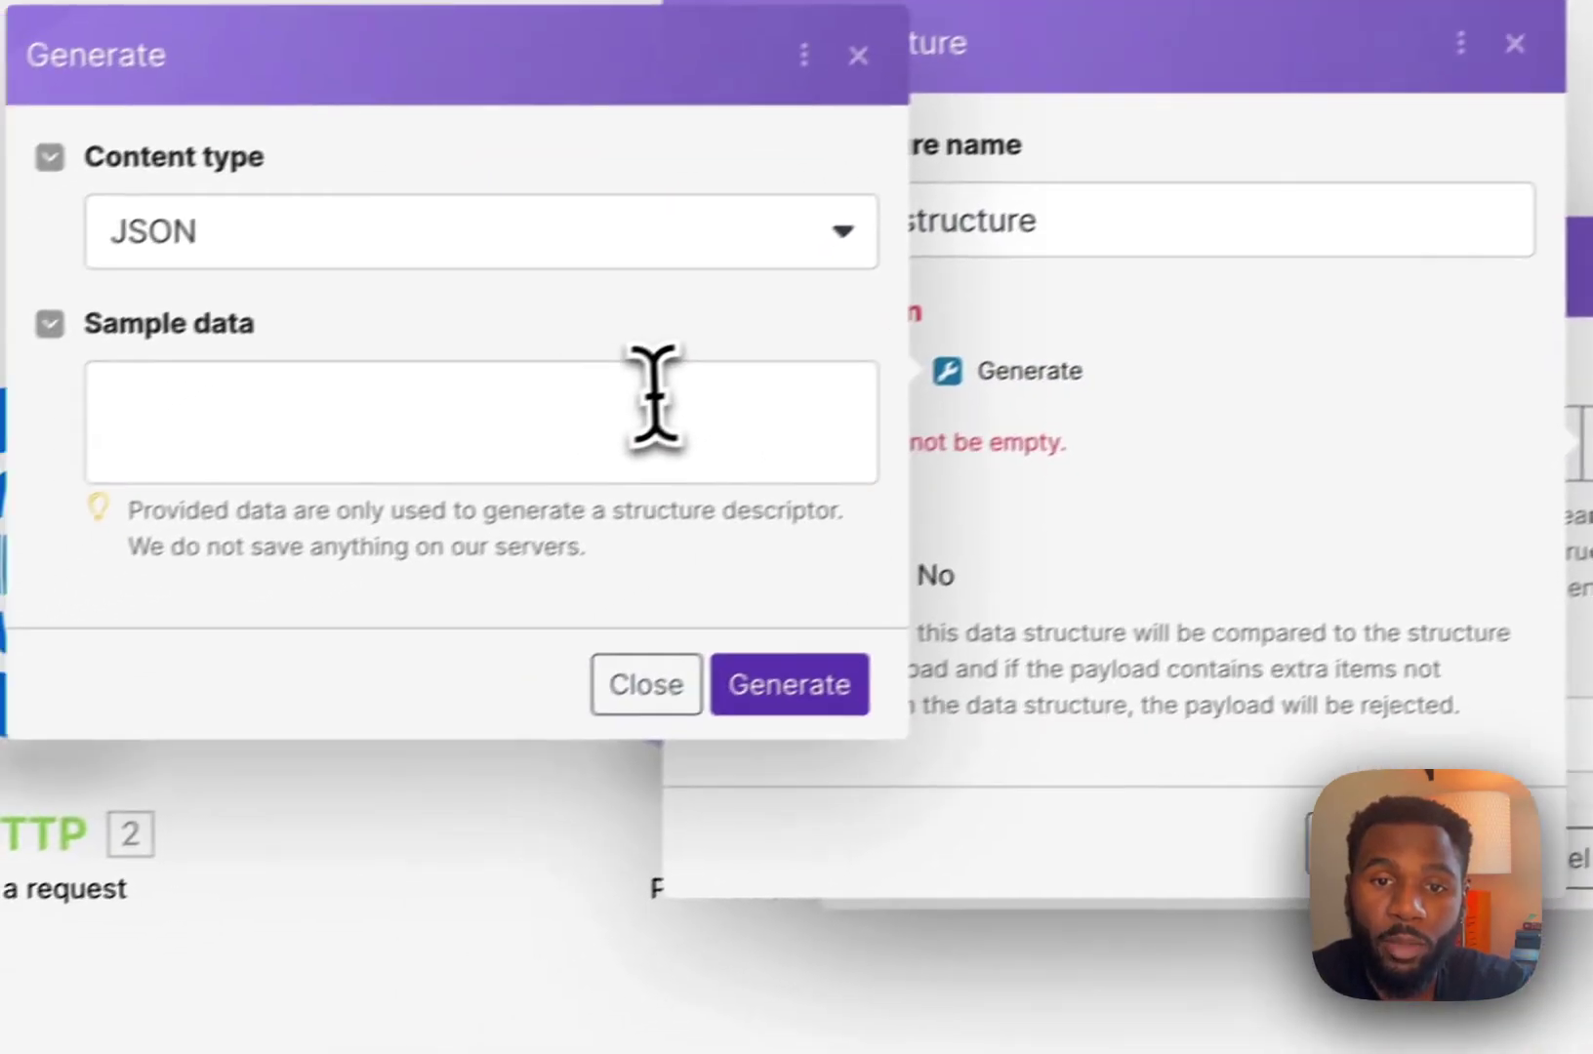
{"action": "left_click", "coordinate": [363, 440]}
{"action": "key", "text": "super+v"}
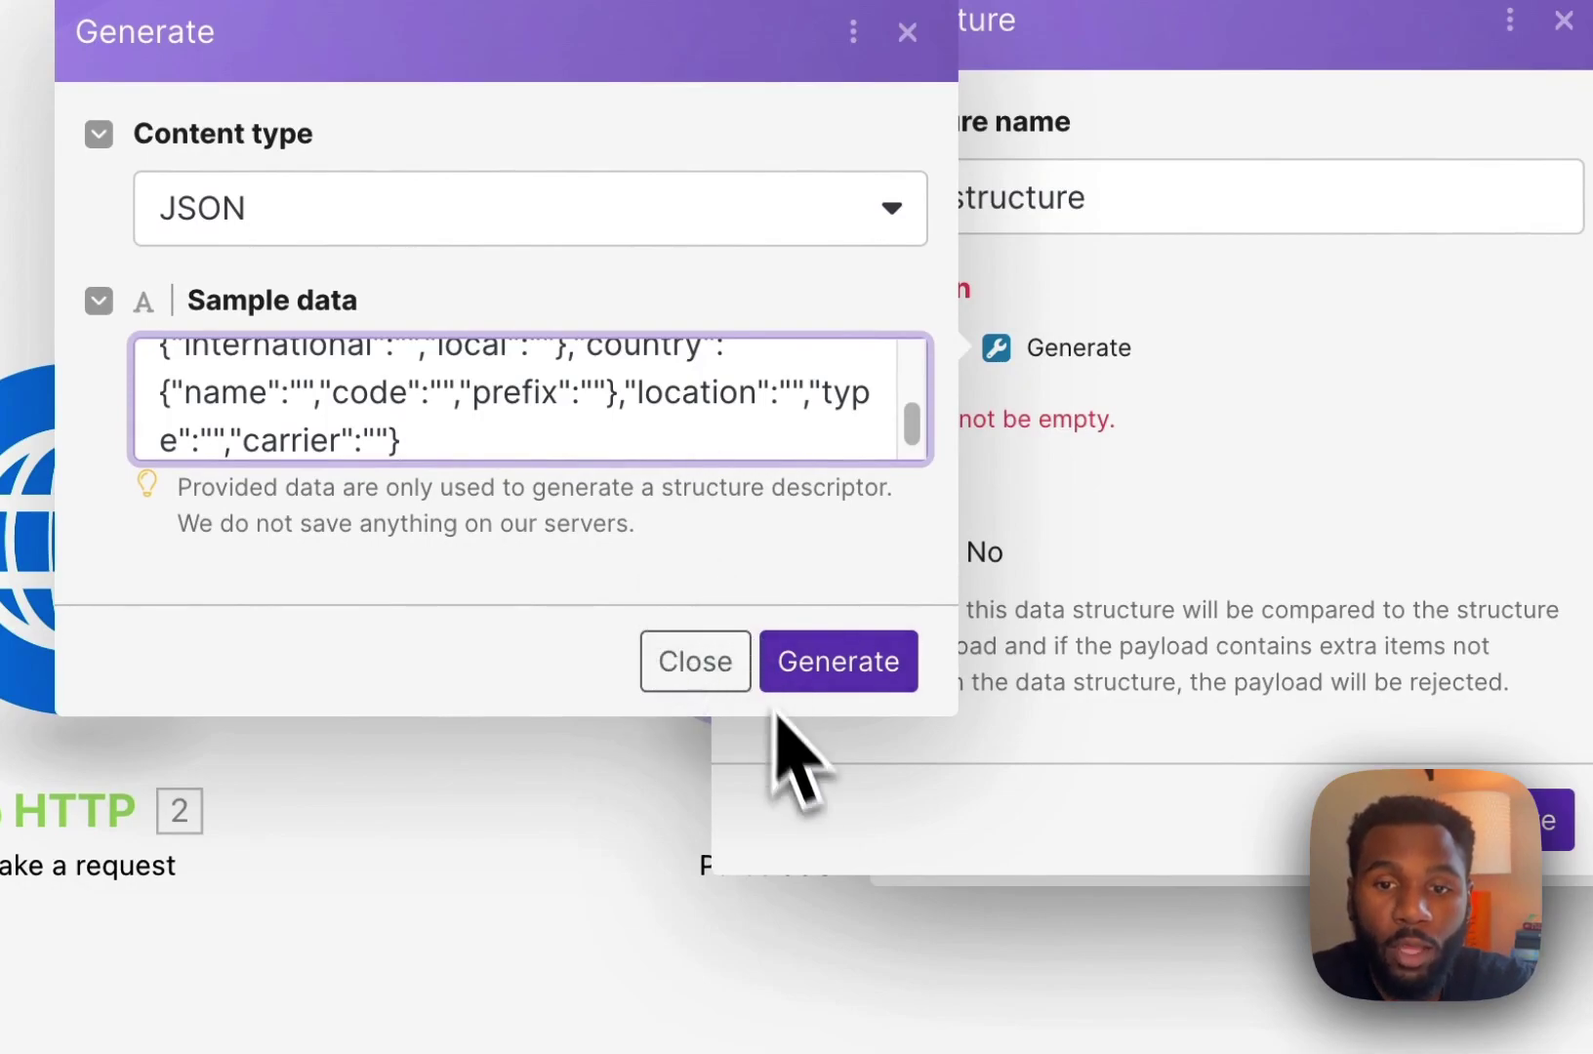
{"action": "left_click", "coordinate": [793, 675]}
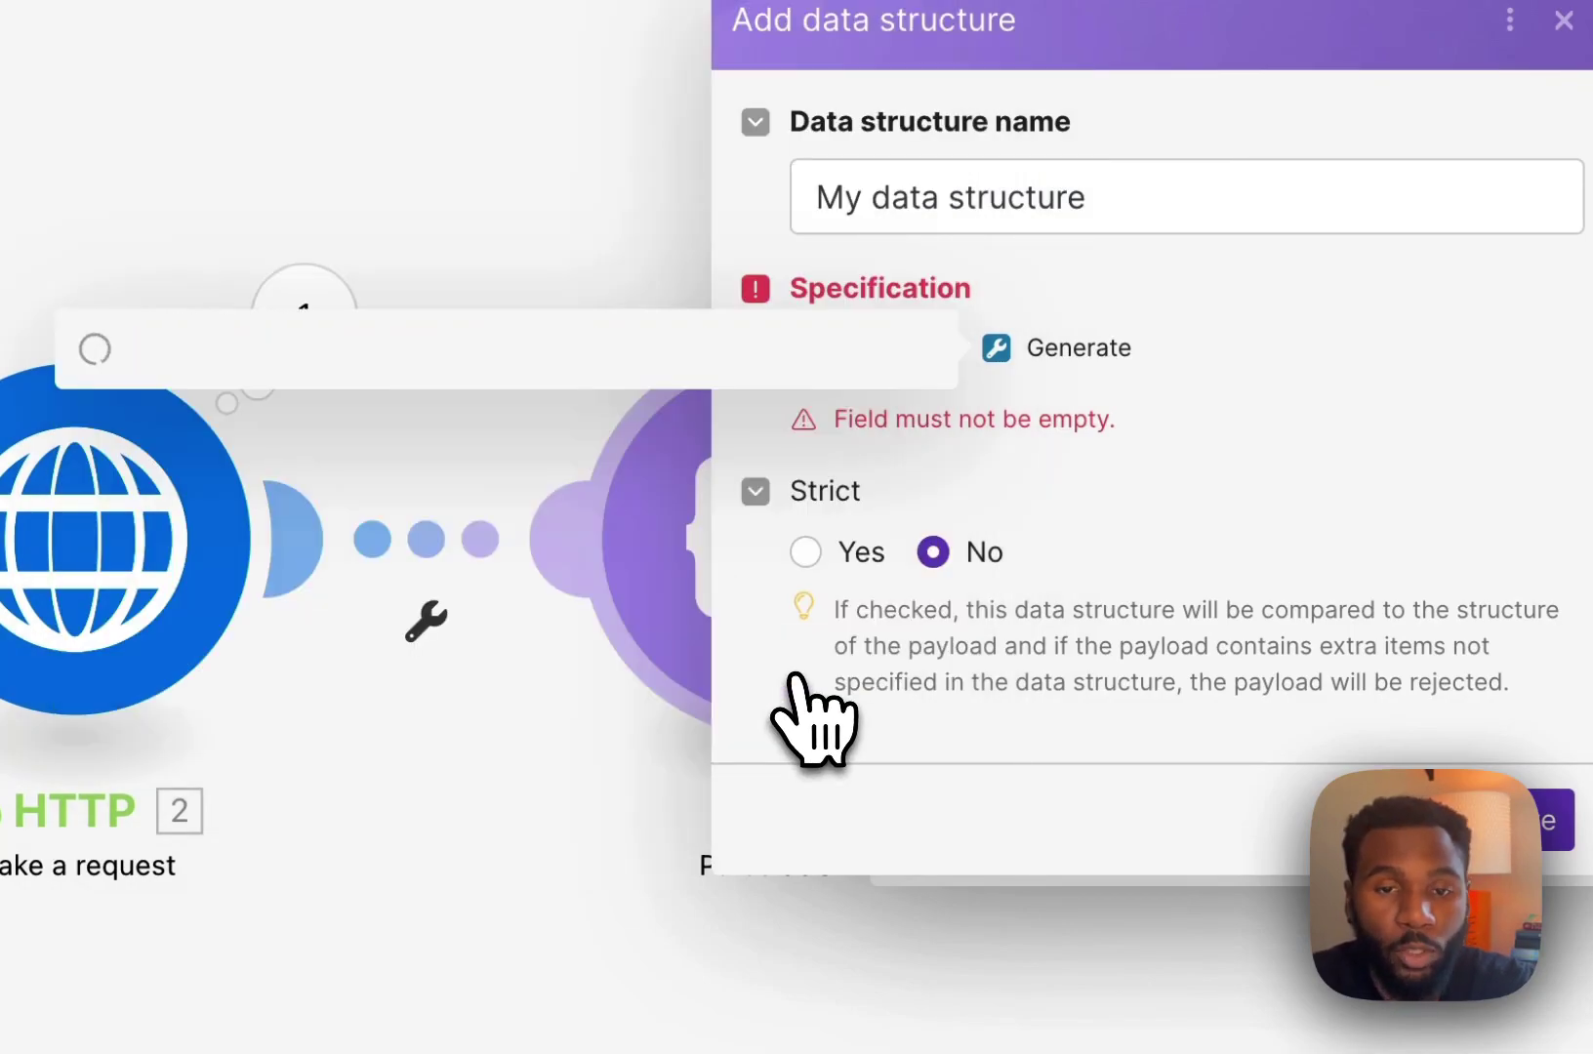
{"action": "scroll", "coordinate": [888, 732], "scroll_direction": "down", "scroll_amount": 10}
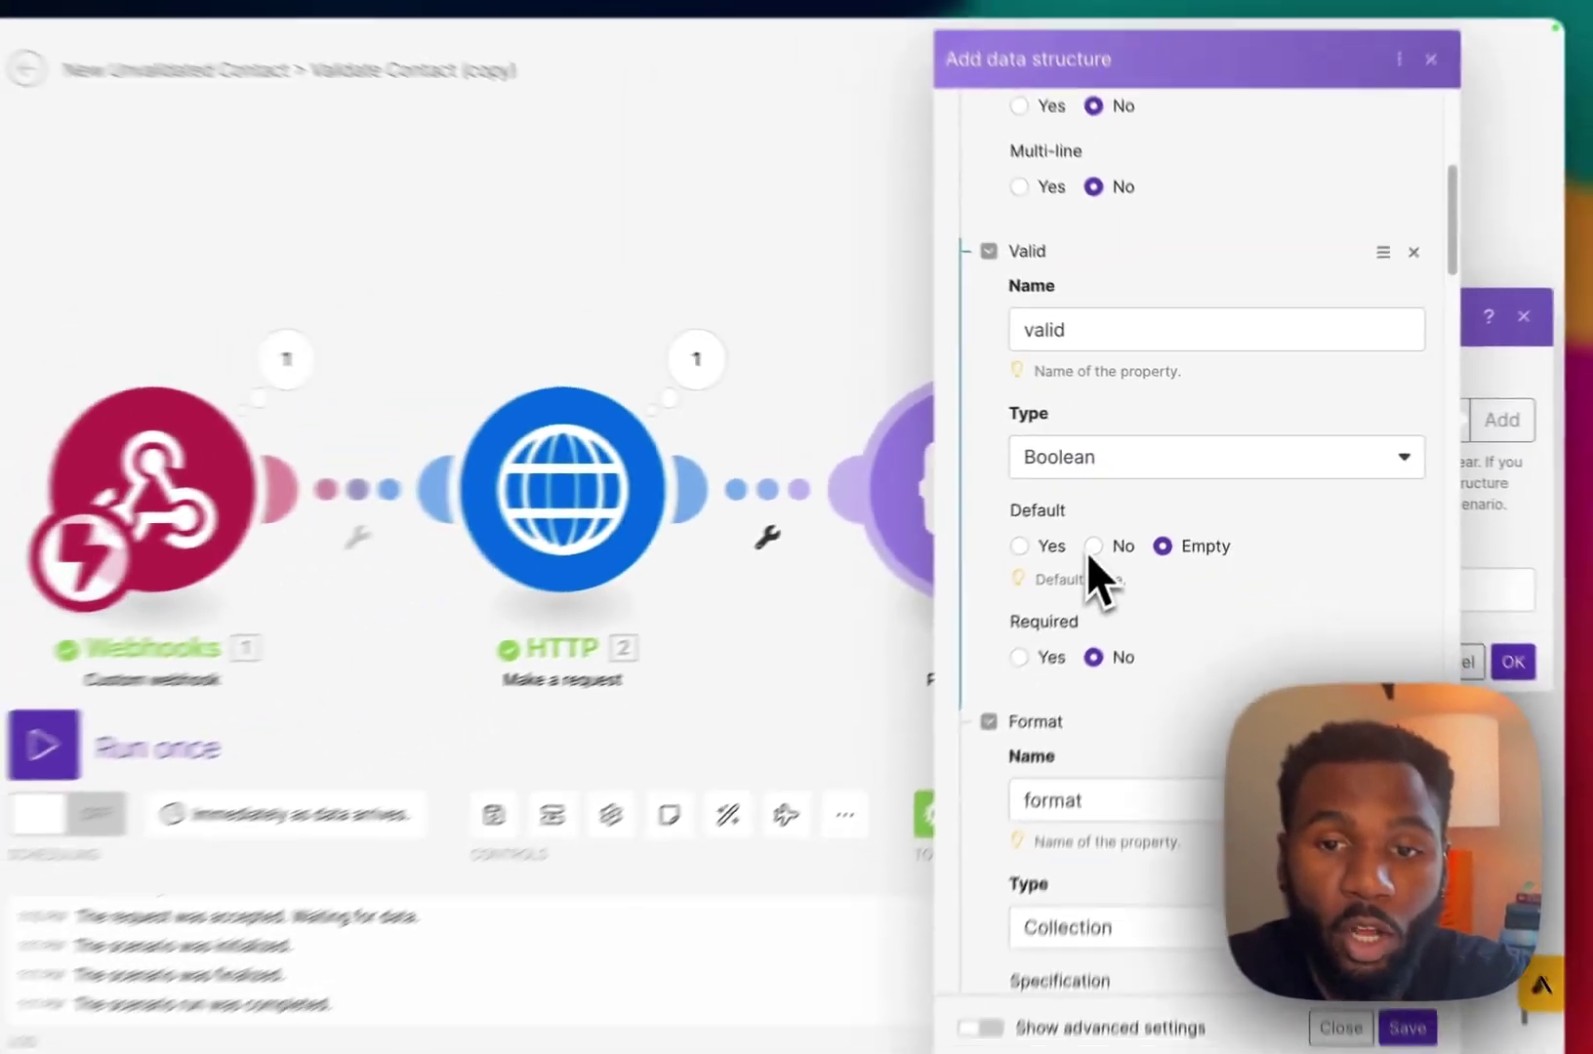
{"action": "scroll", "coordinate": [1088, 555], "scroll_direction": "down", "scroll_amount": 6}
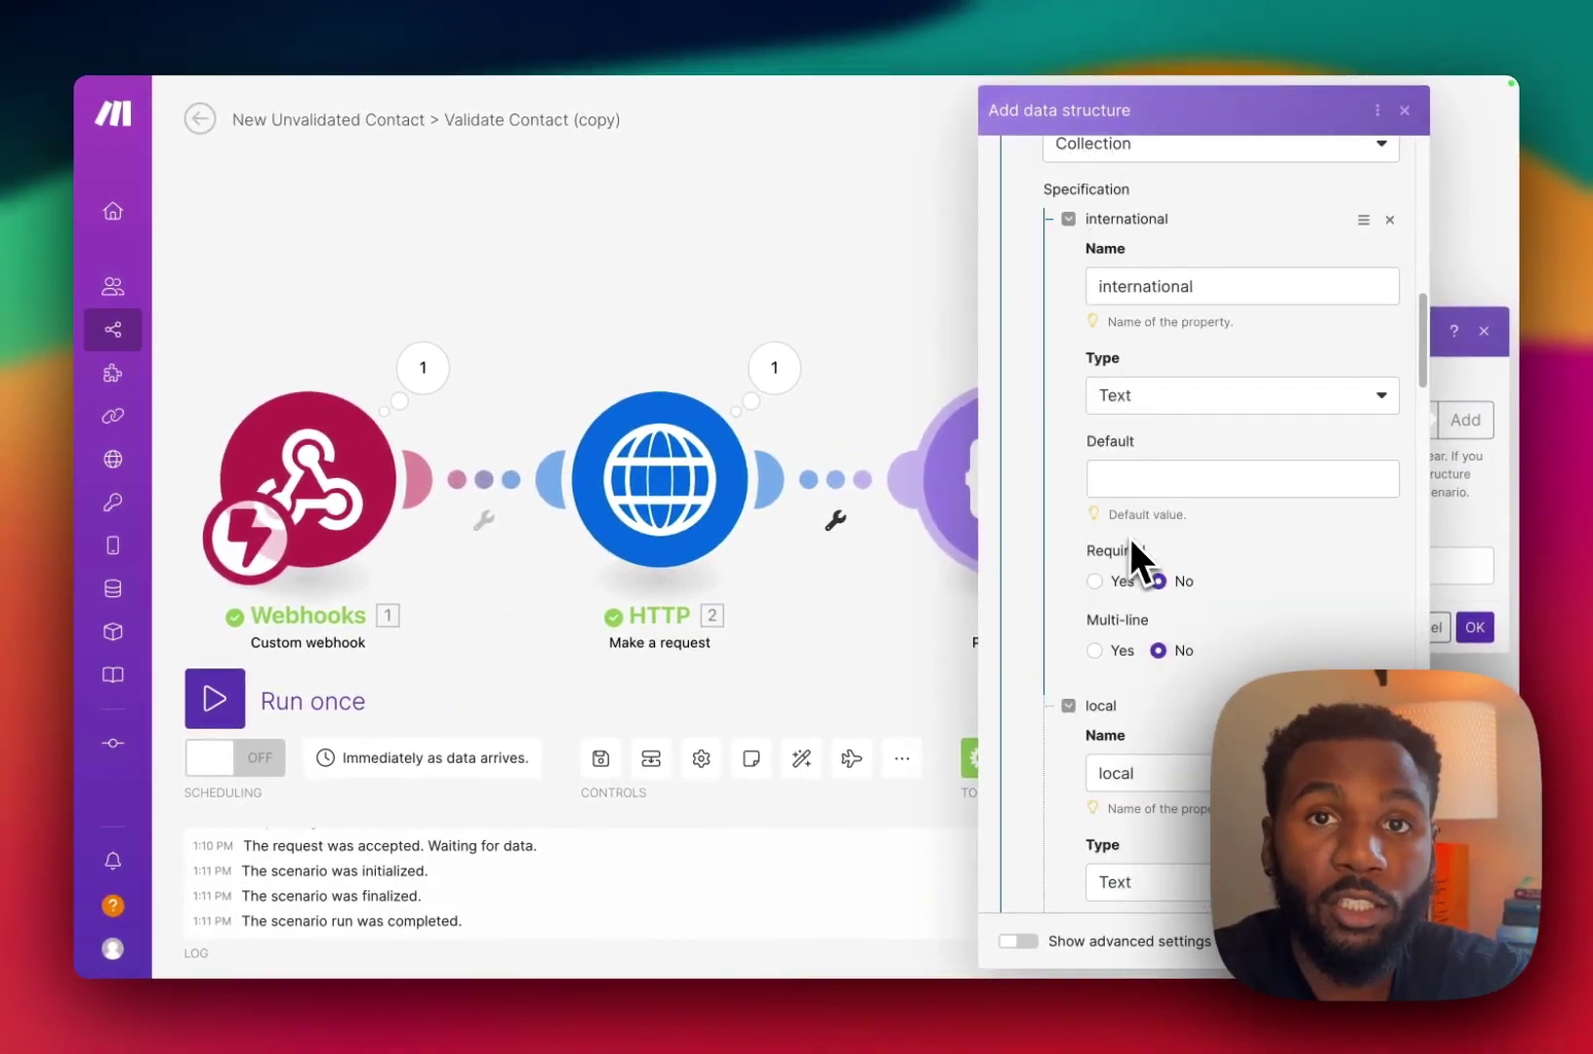
{"action": "scroll", "coordinate": [1132, 541], "scroll_direction": "down", "scroll_amount": 3}
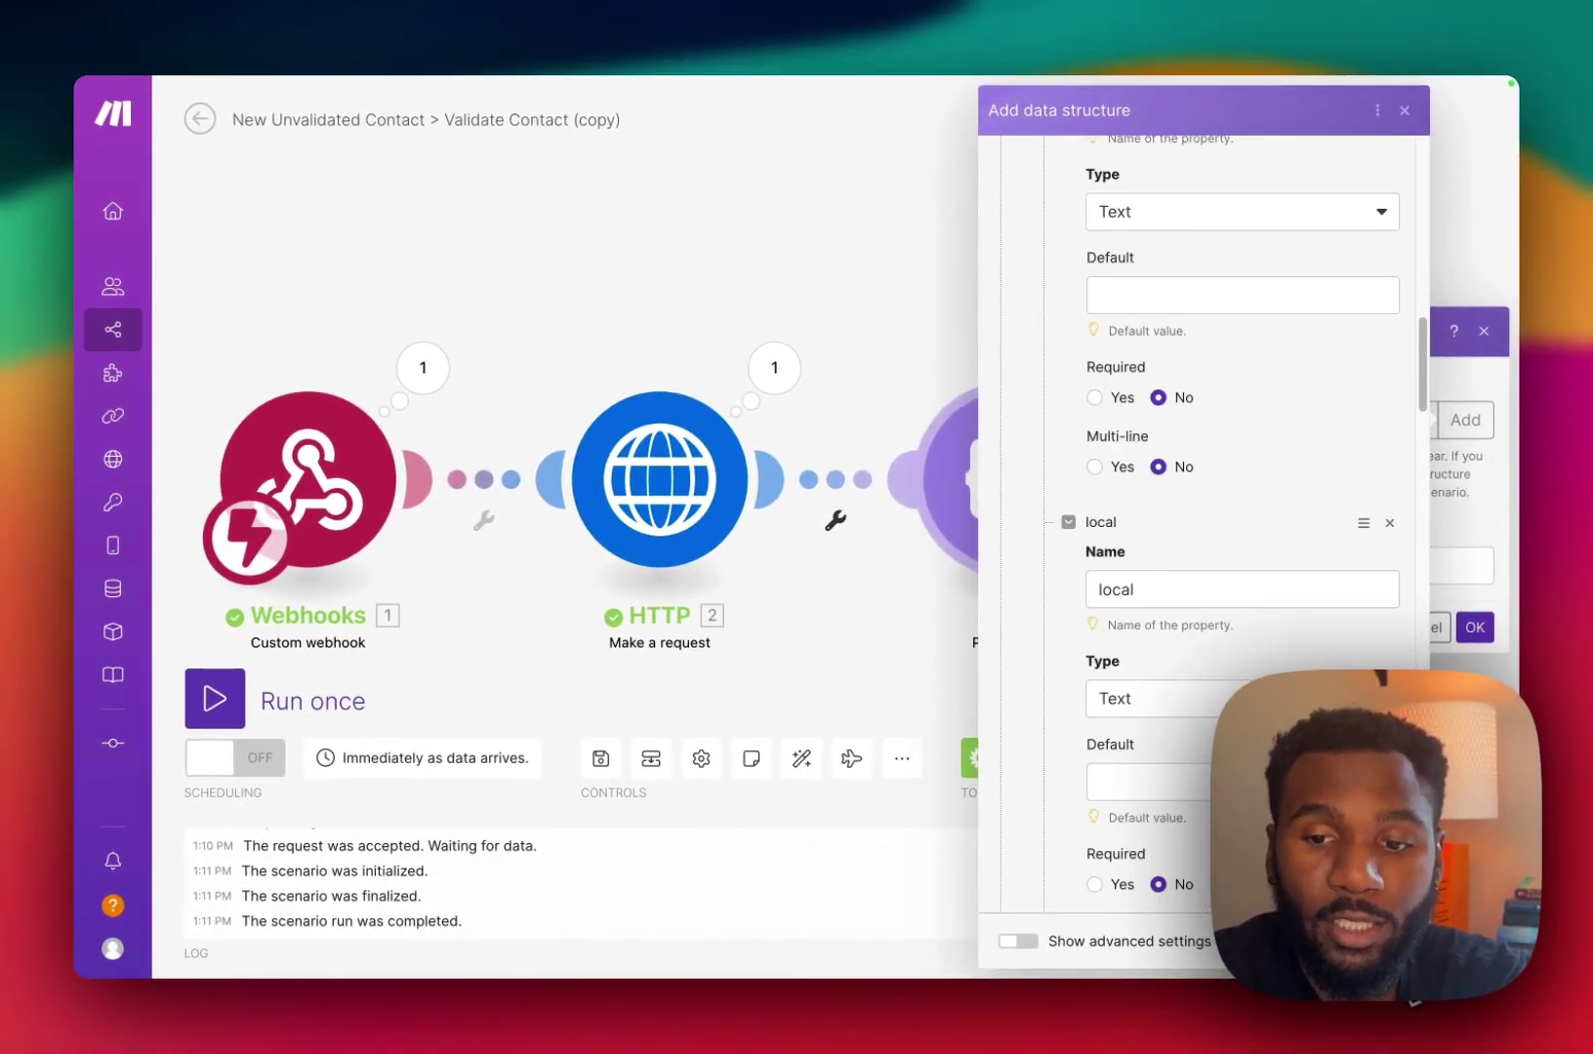
{"action": "left_click", "coordinate": [1386, 941]}
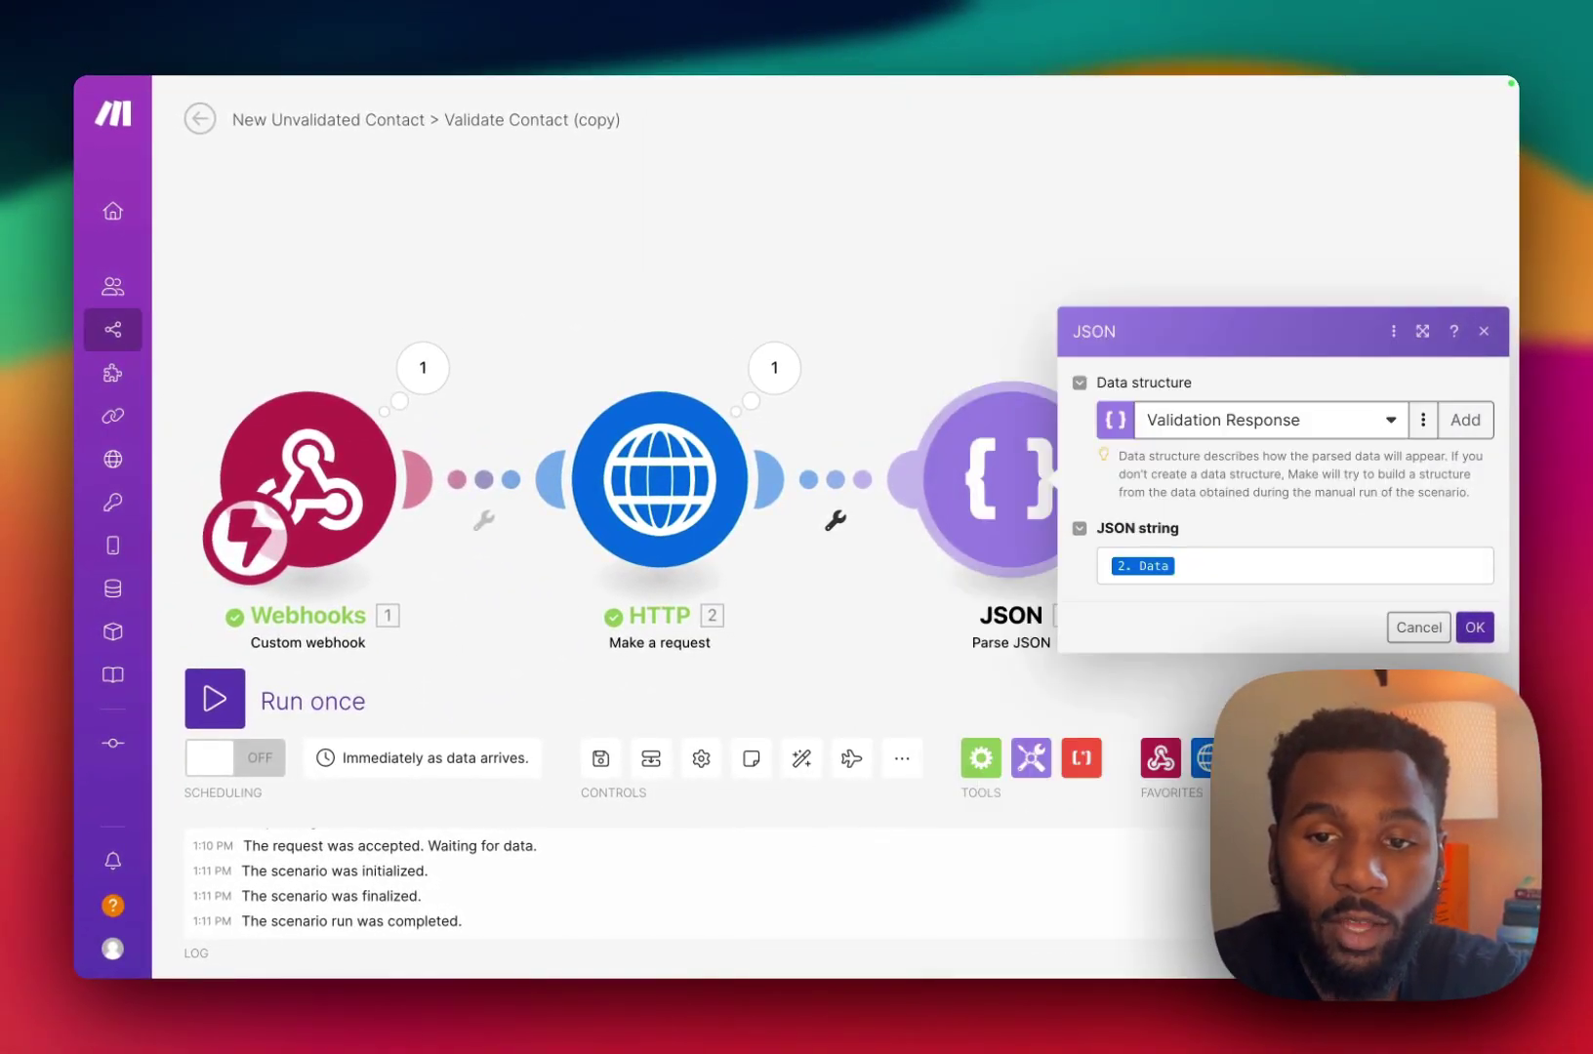
{"action": "left_click", "coordinate": [1369, 567]}
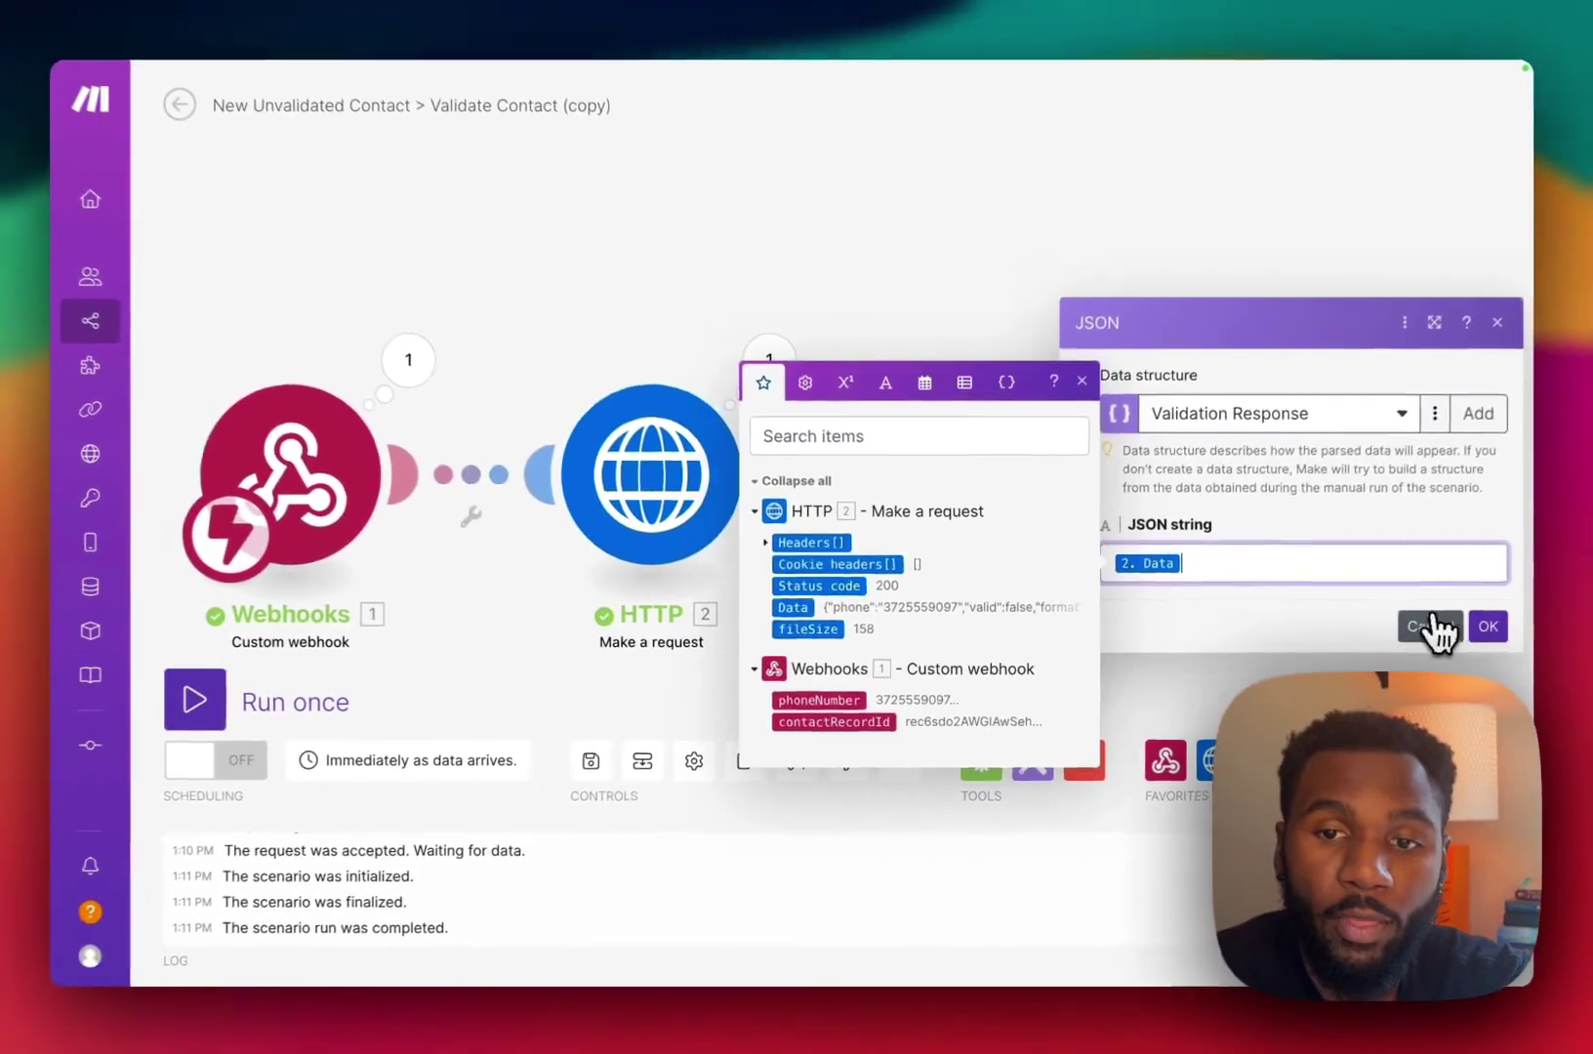
{"action": "left_click", "coordinate": [1432, 626]}
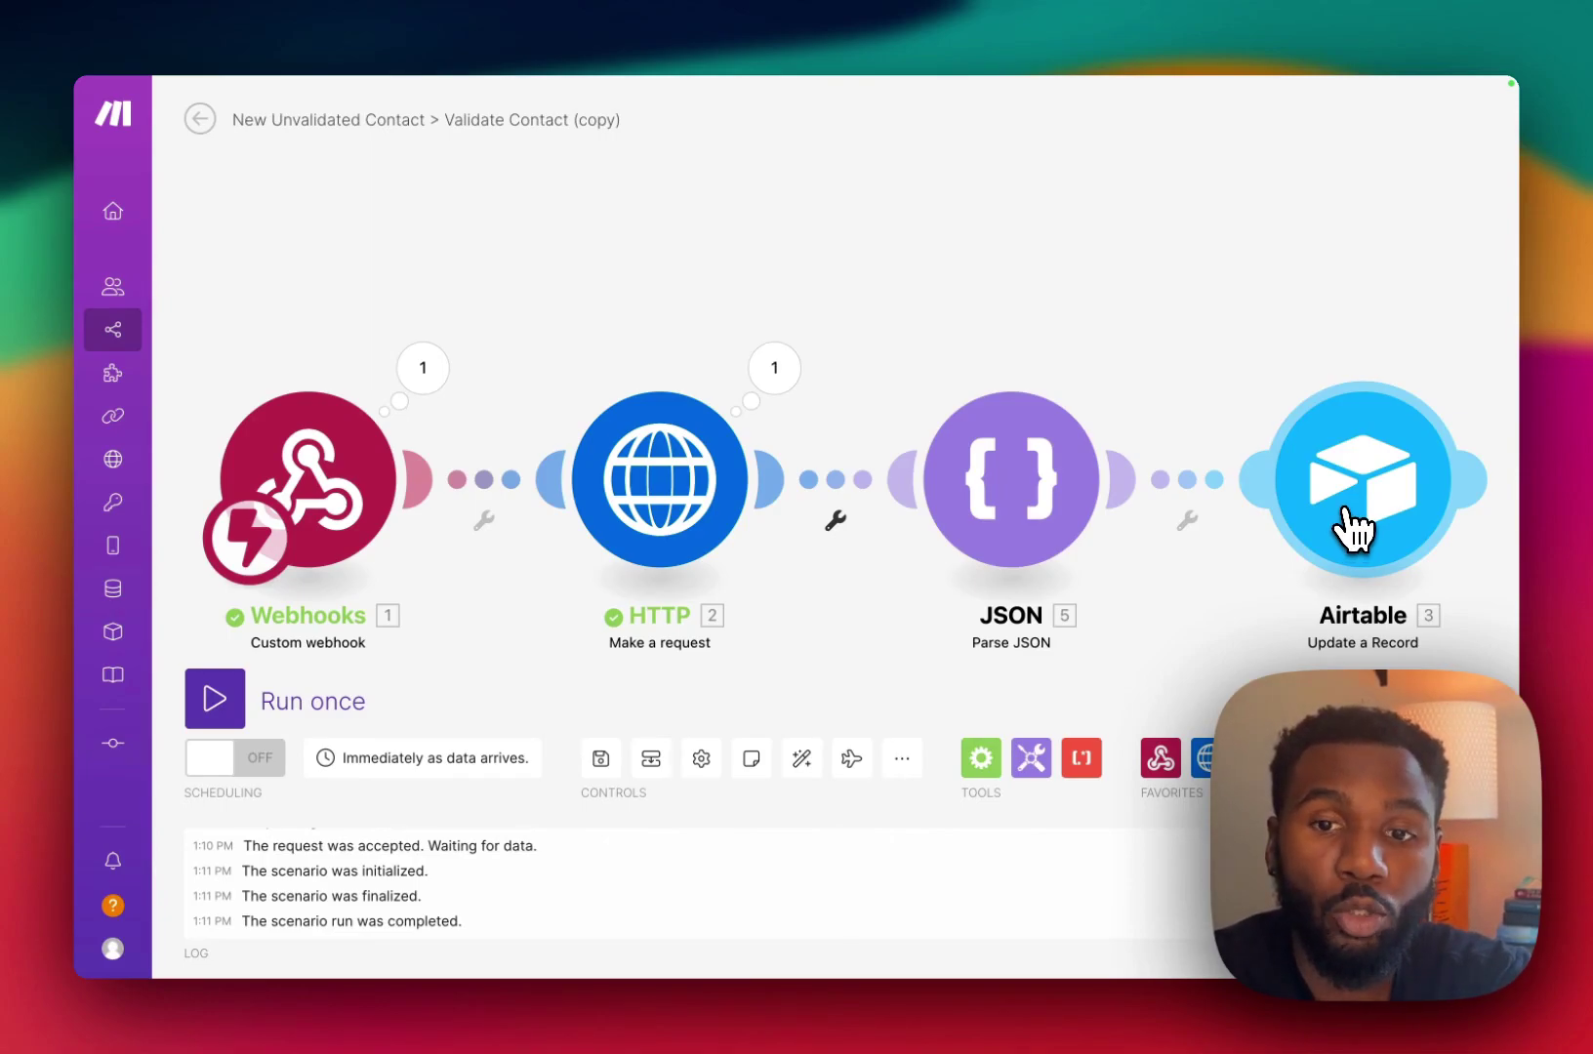
In the Airtable update module, map Record ID to contactRecordId and status to if(5.valid = true; Valid; Invalid).
{"action": "left_click", "coordinate": [1374, 483]}
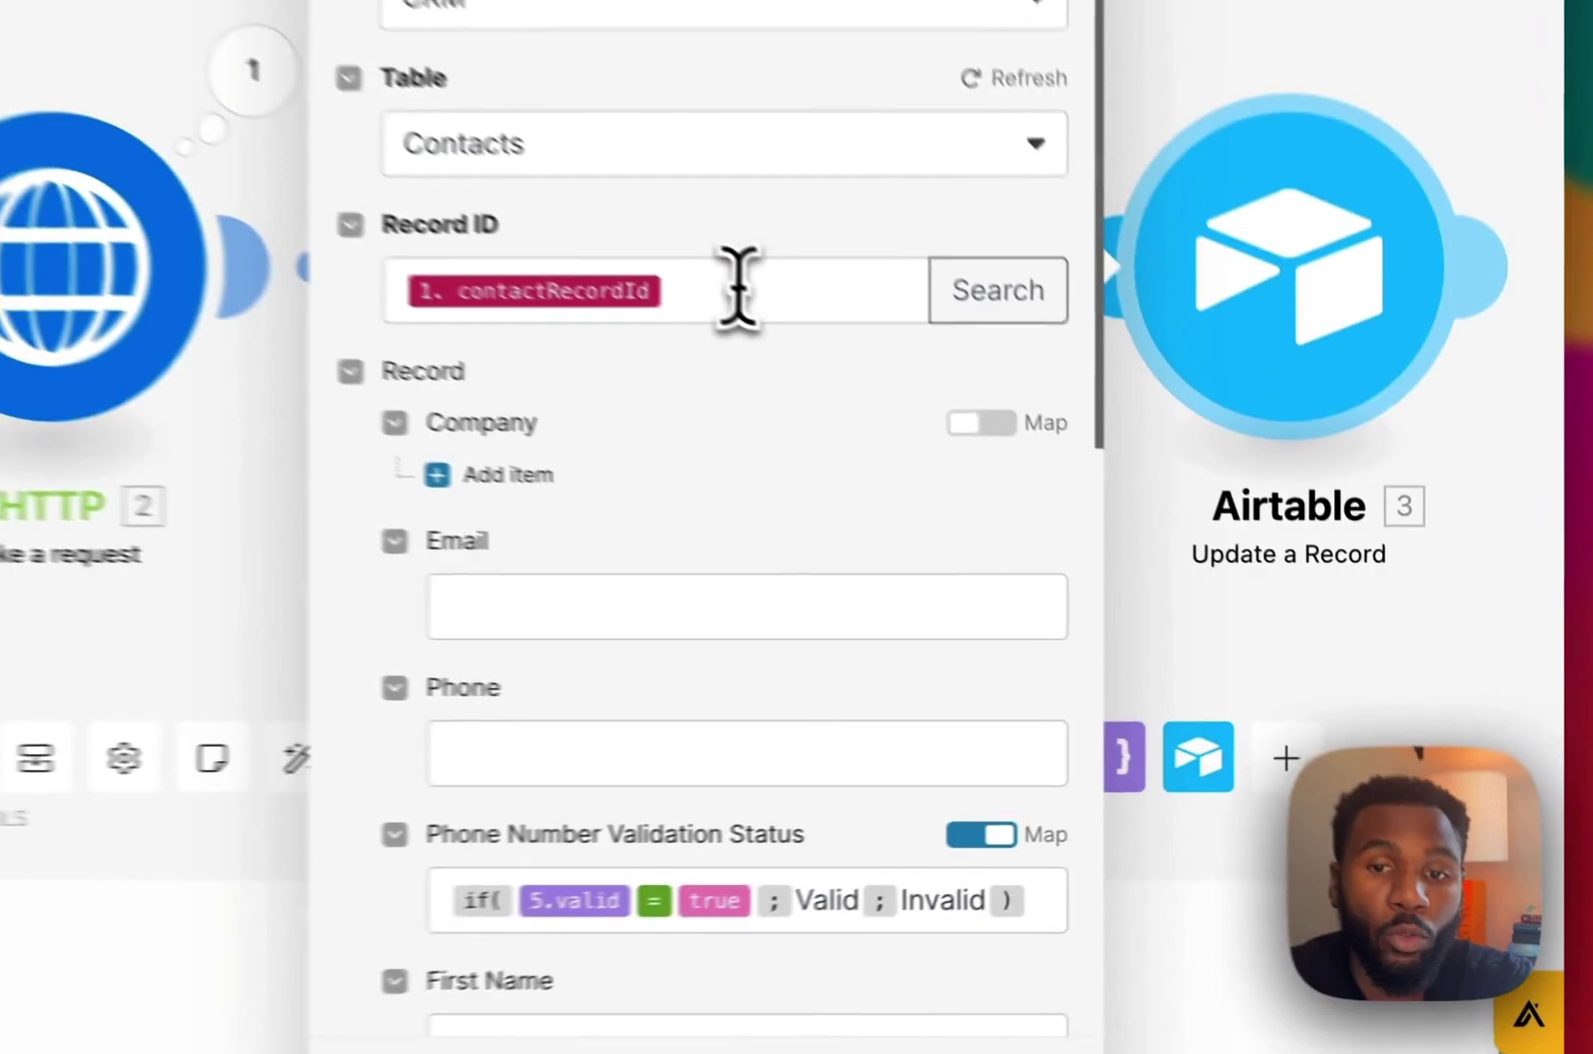
{"action": "left_click", "coordinate": [1030, 492]}
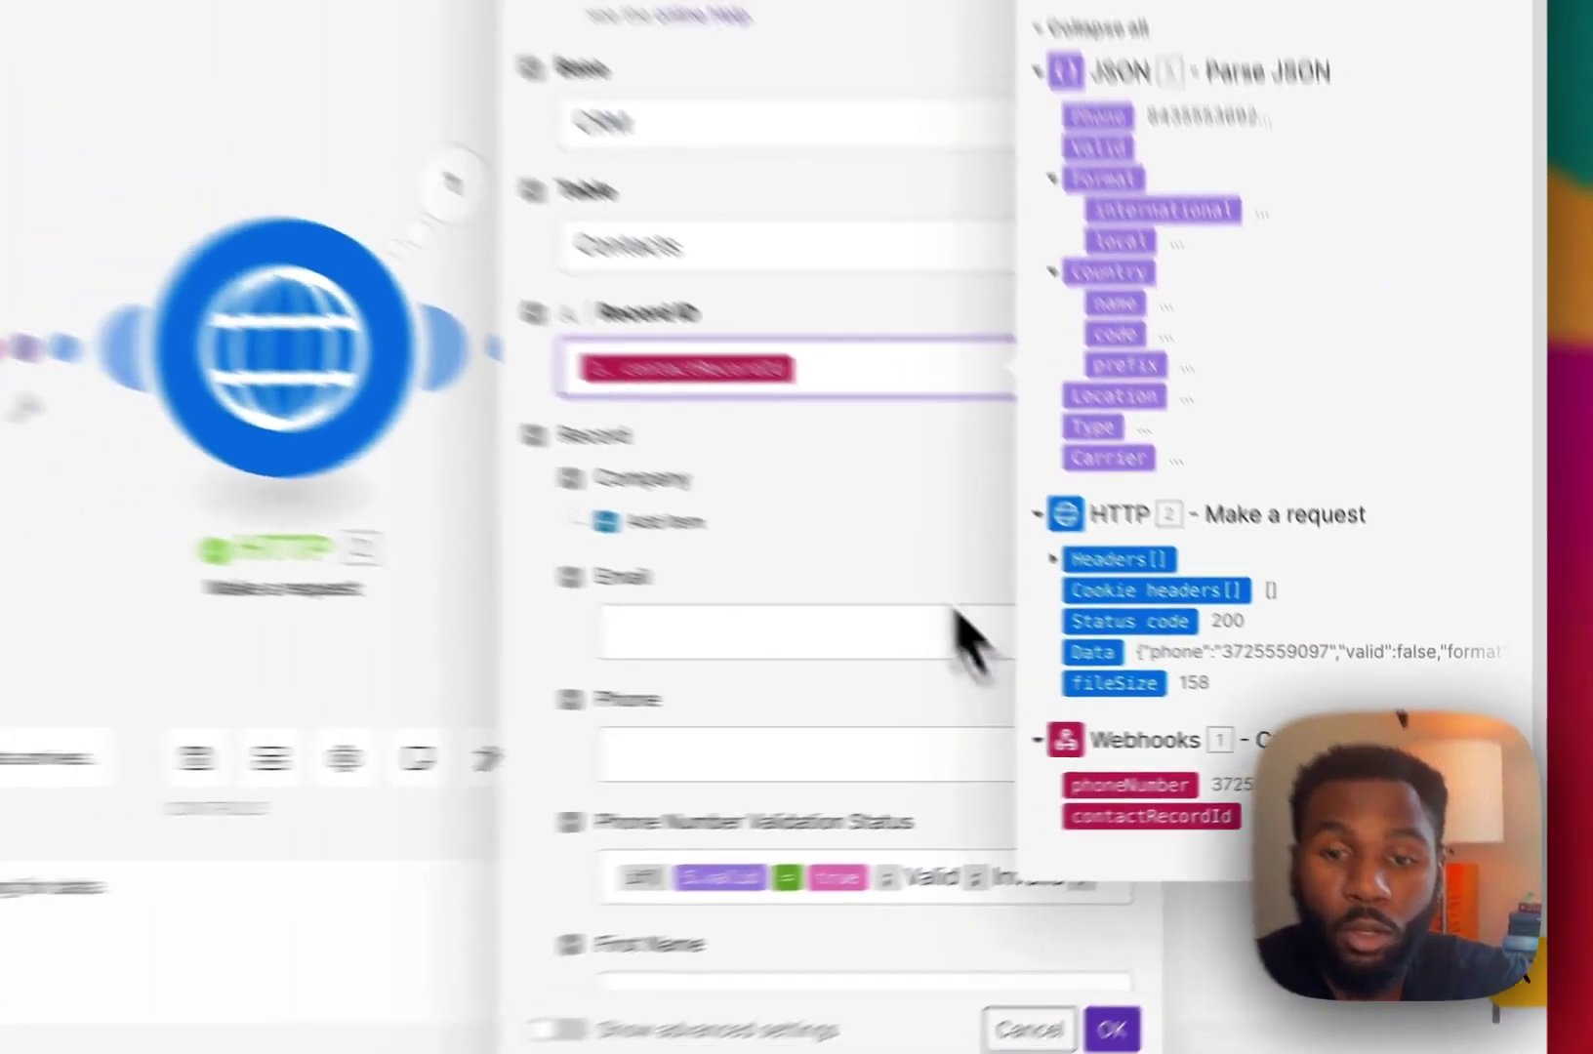
{"action": "left_click", "coordinate": [735, 472]}
{"action": "scroll", "coordinate": [1074, 613], "scroll_direction": "down", "scroll_amount": 4}
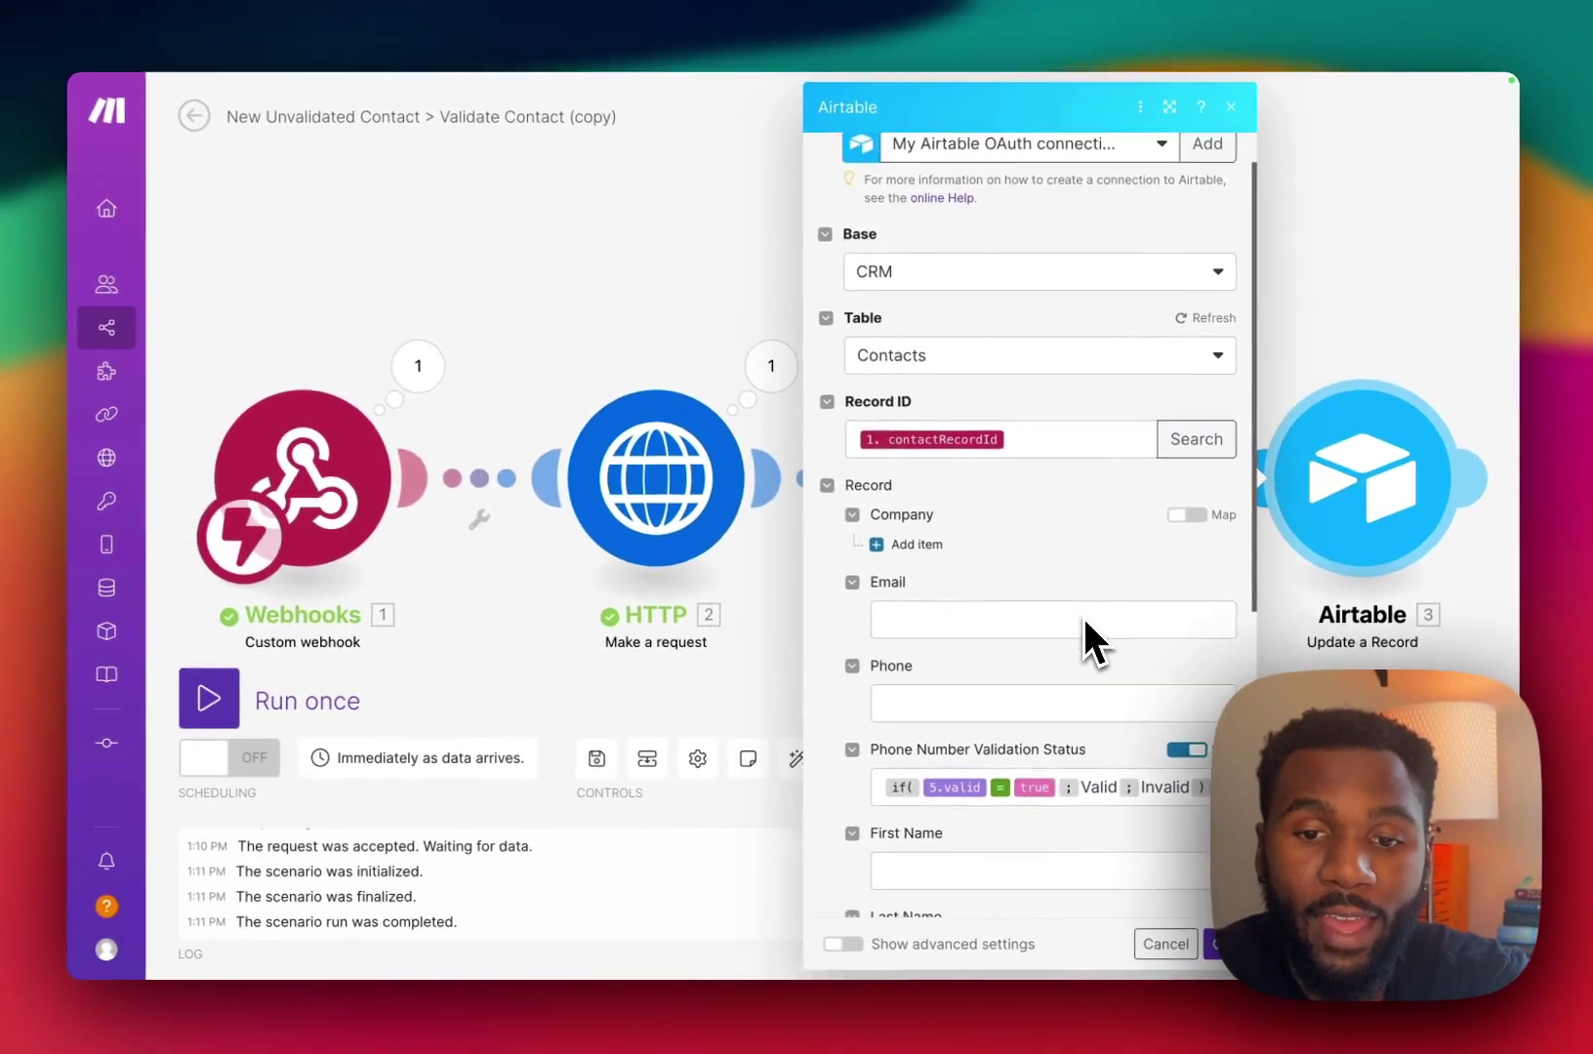
{"action": "left_click", "coordinate": [1207, 547]}
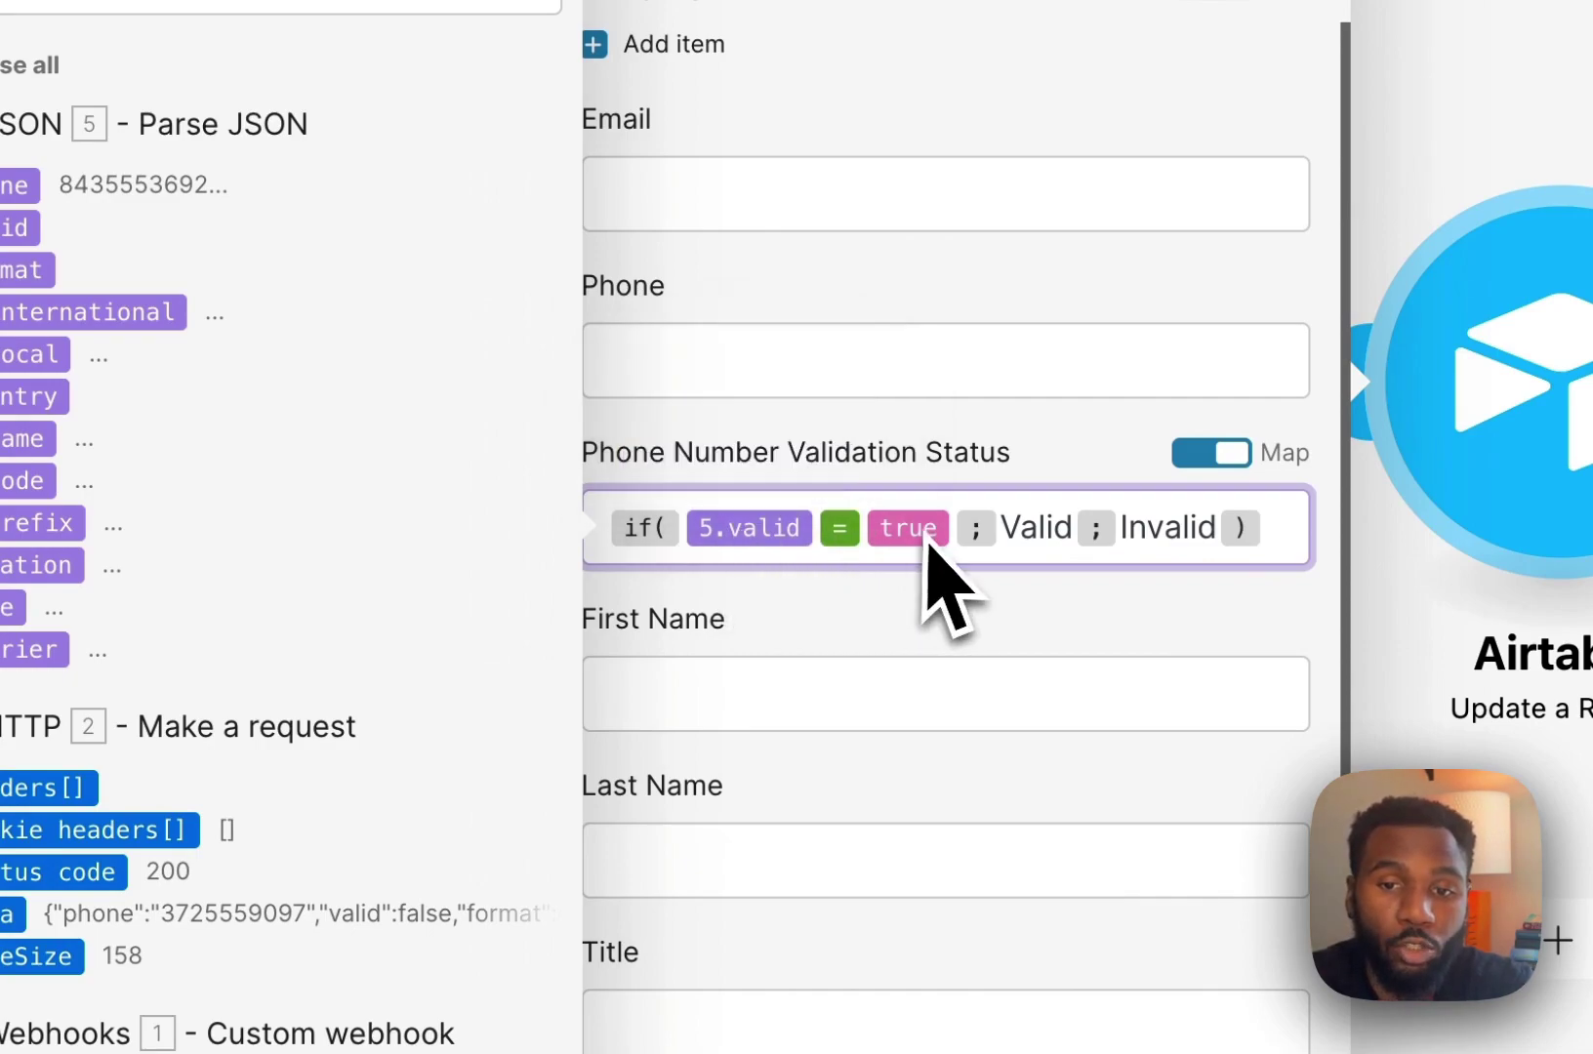
{"action": "double_click", "coordinate": [1018, 527]}
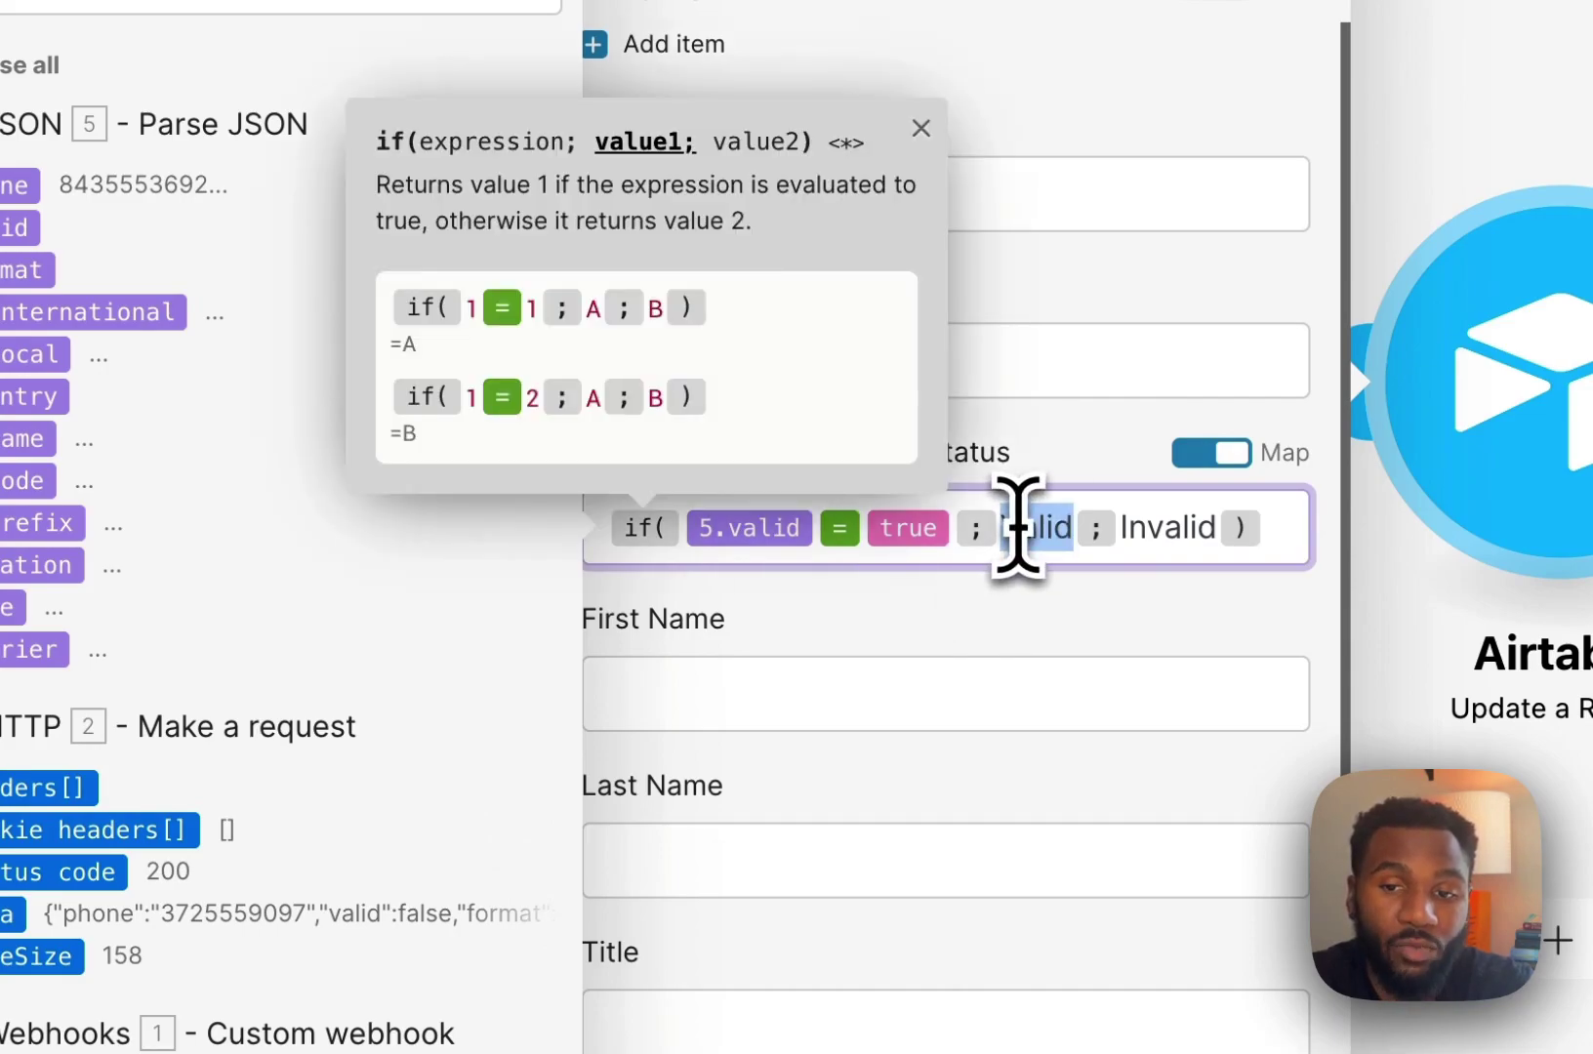
{"action": "double_click", "coordinate": [1157, 532]}
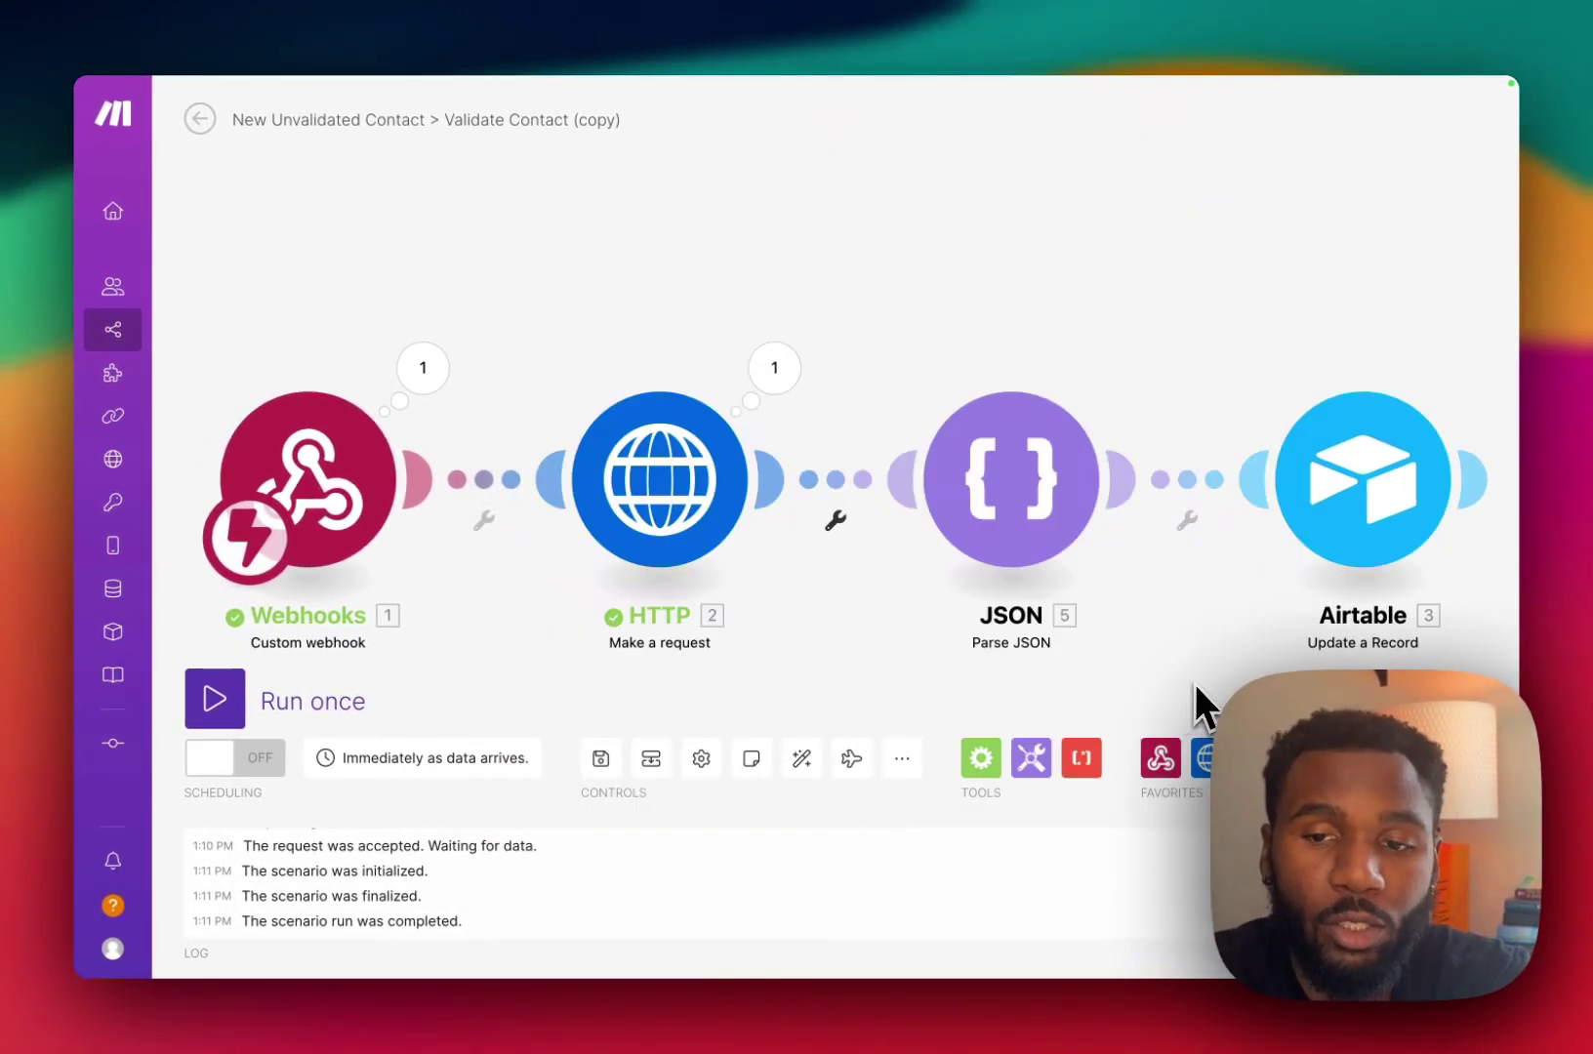
Test the Airtable script against a single Make run, confirm the contact was set Invalid, and close the editor.
{"action": "left_click", "coordinate": [217, 701]}
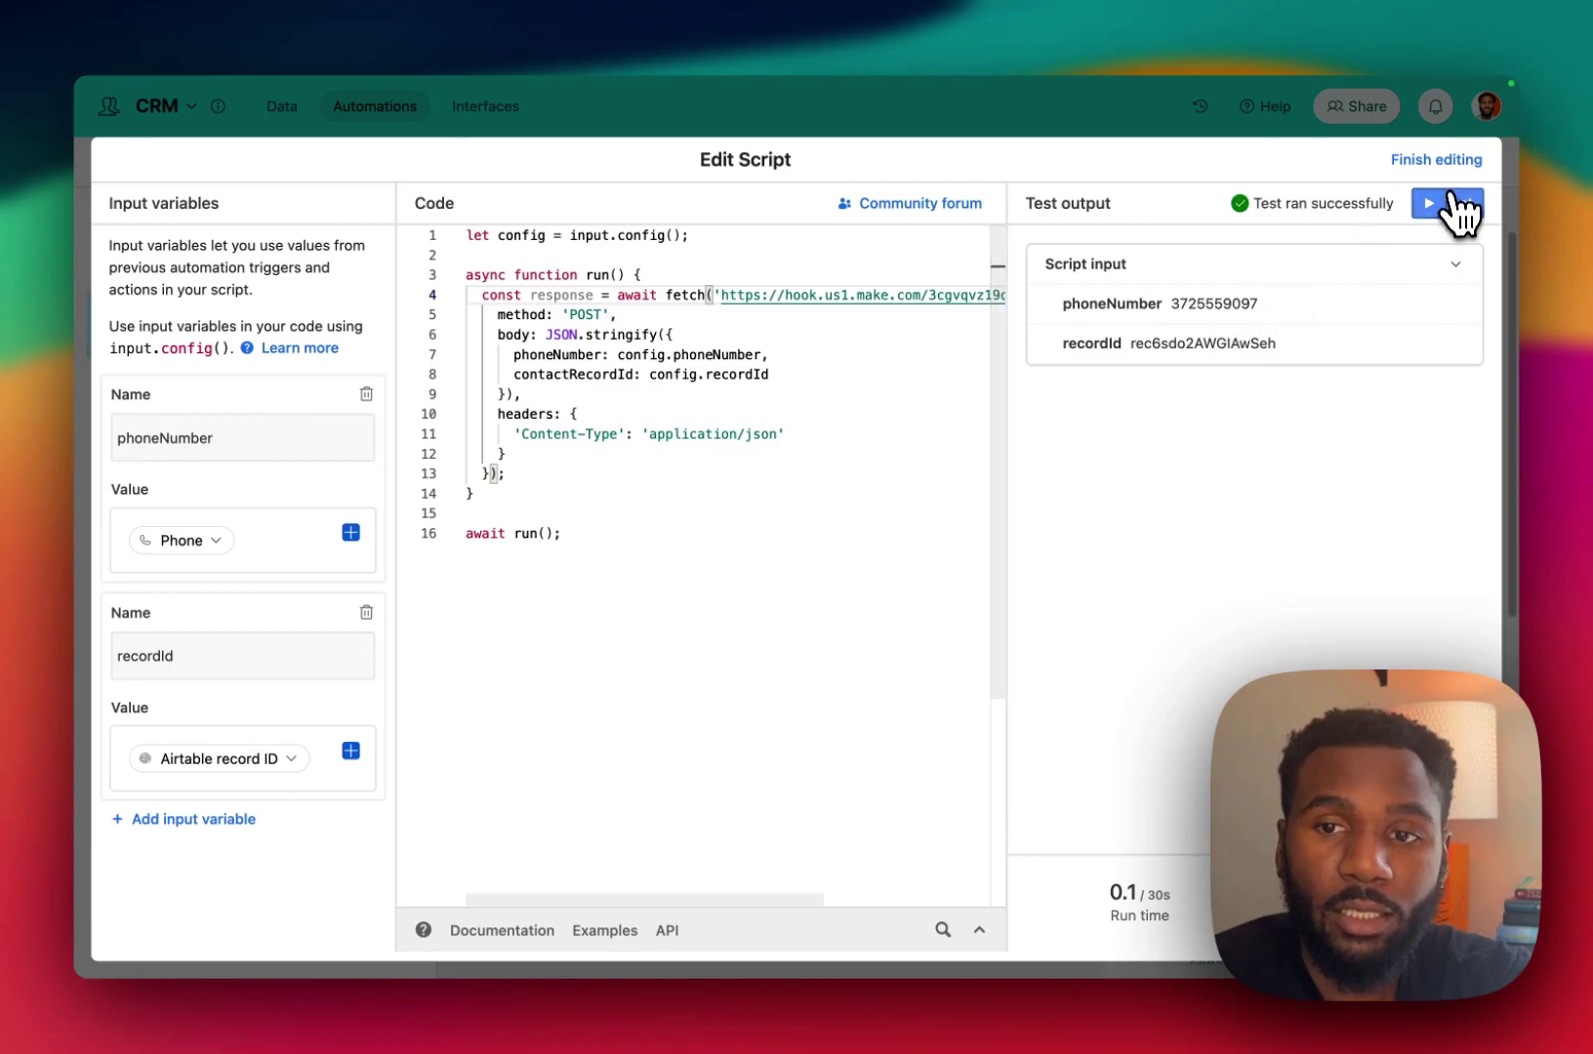
{"action": "left_click", "coordinate": [1455, 203]}
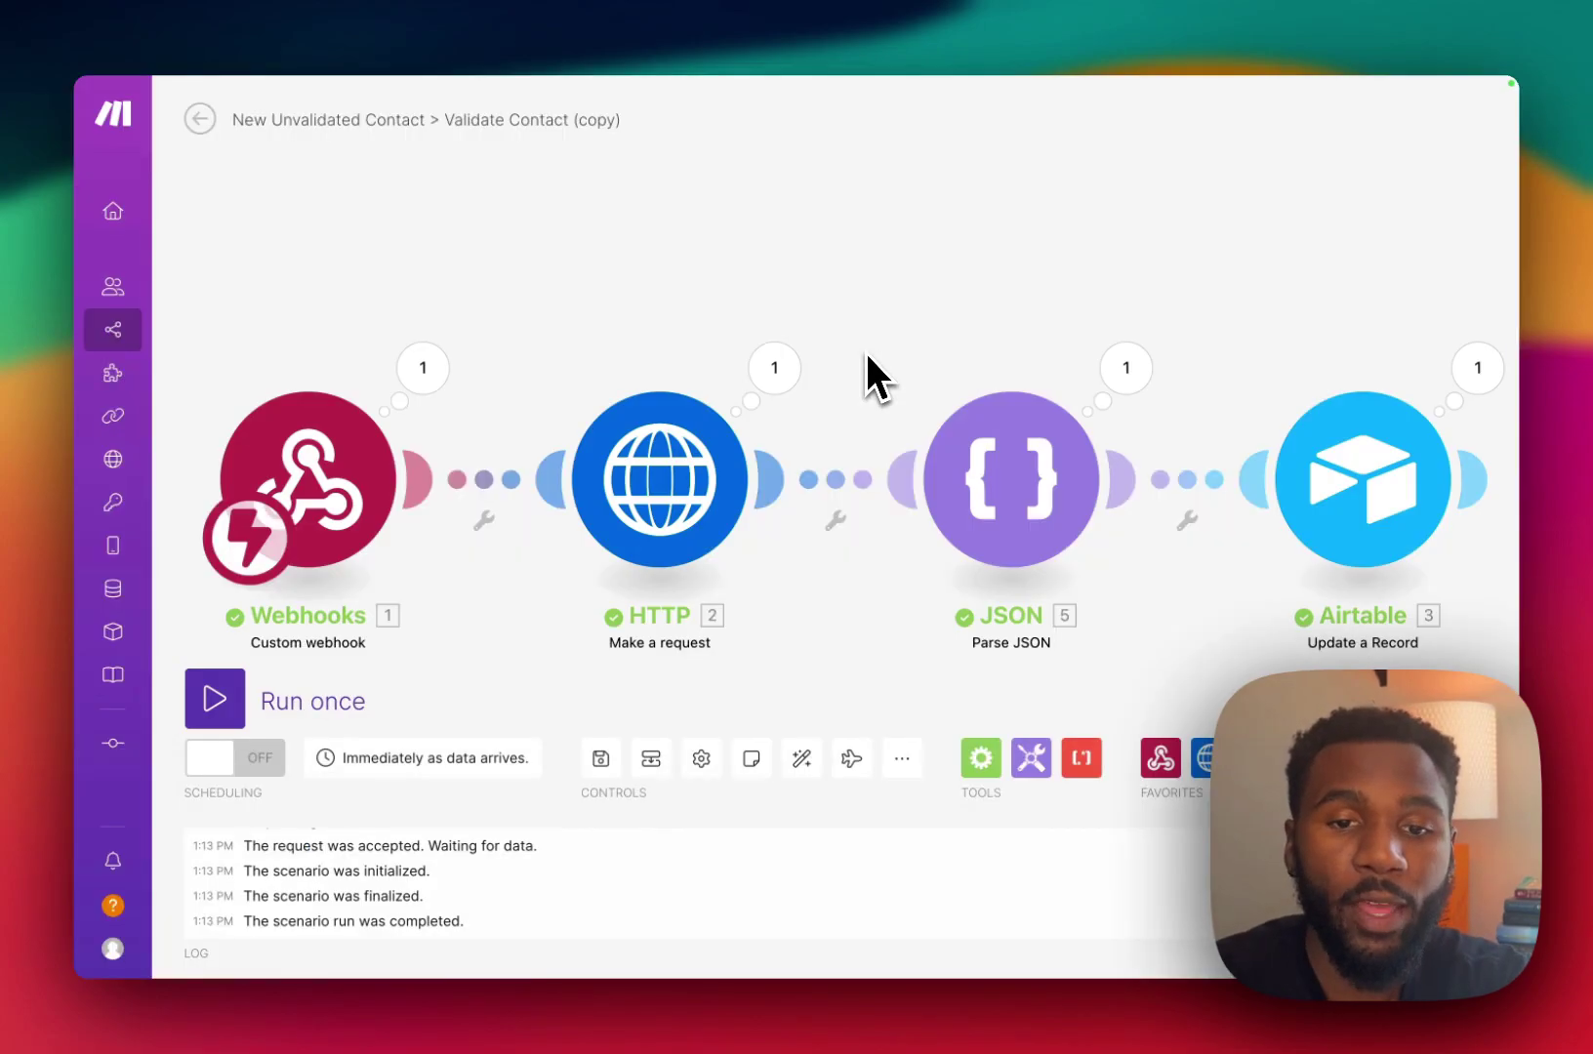
{"action": "left_click", "coordinate": [1476, 383]}
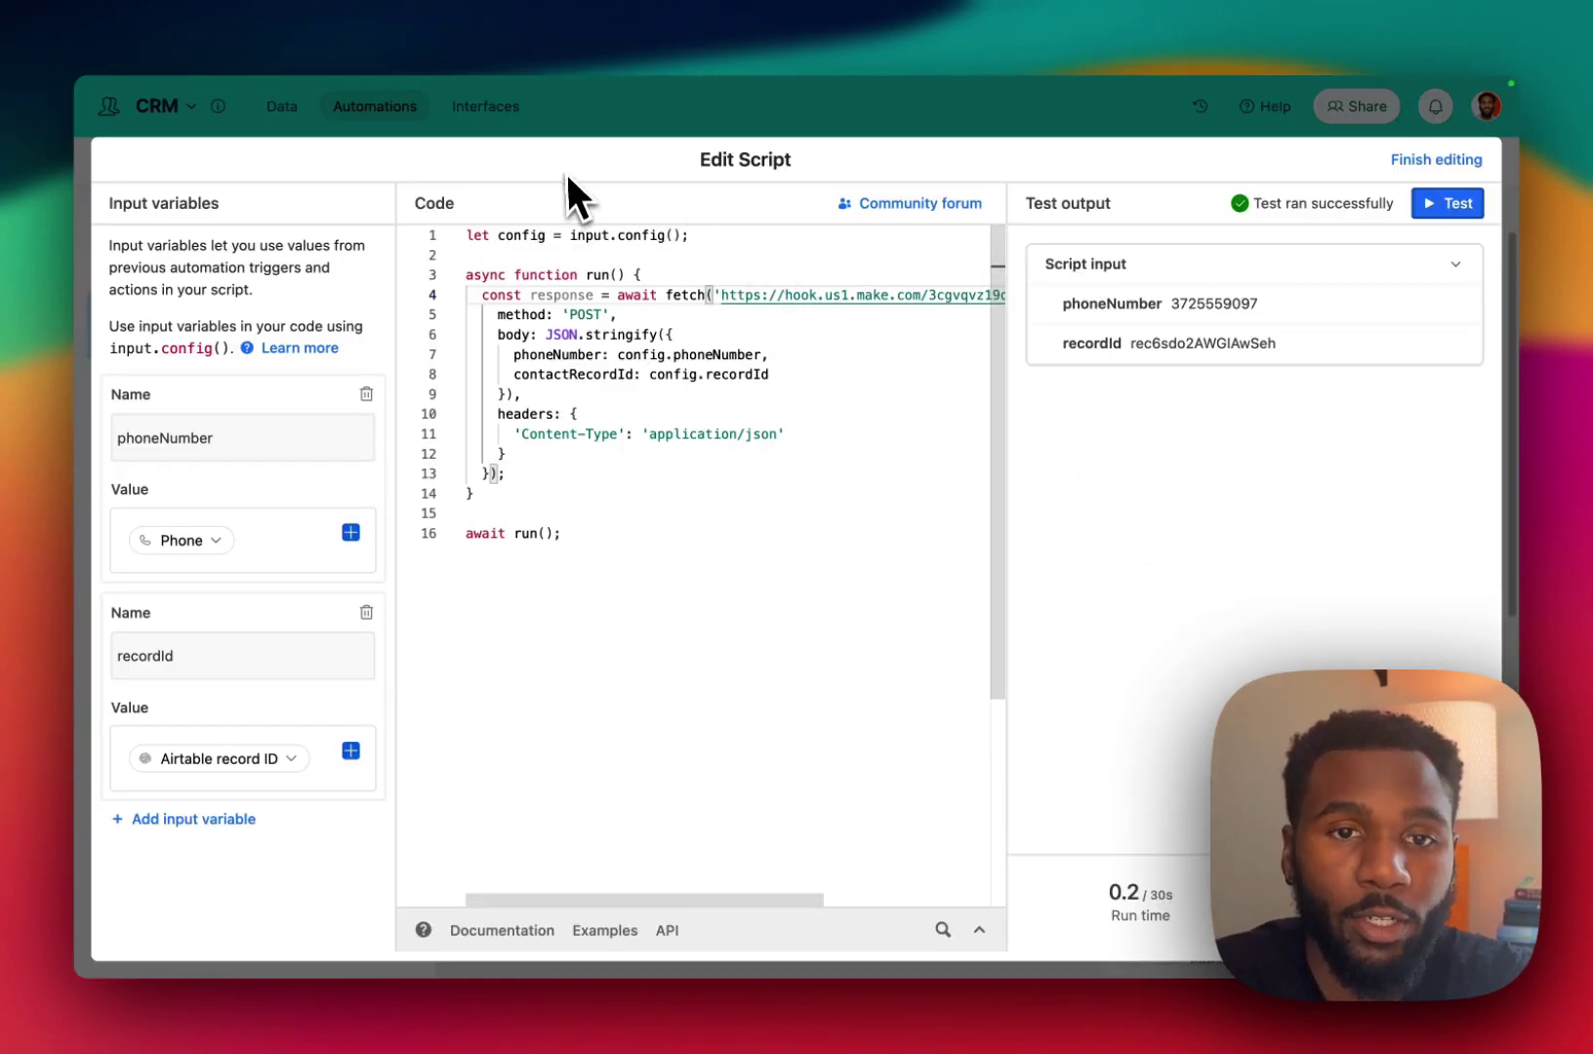
{"action": "left_click", "coordinate": [586, 122]}
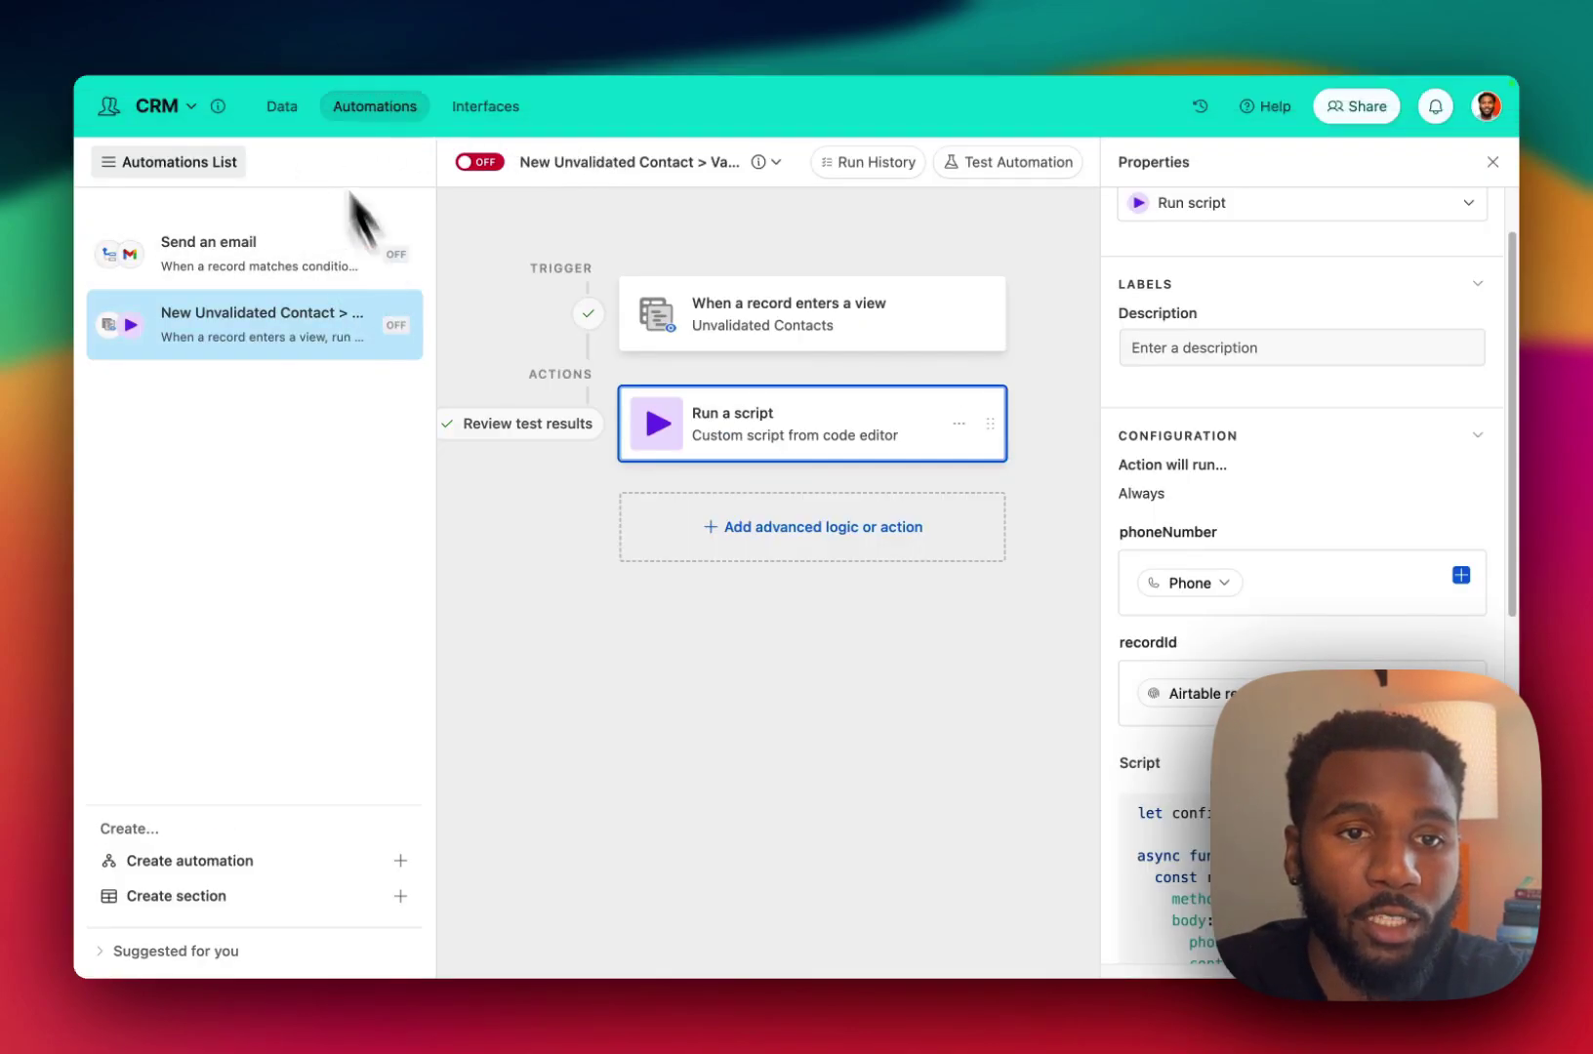
Open the Validated Contacts view and inspect the tested contact's phone, marked Invalid.
{"action": "left_click", "coordinate": [283, 108]}
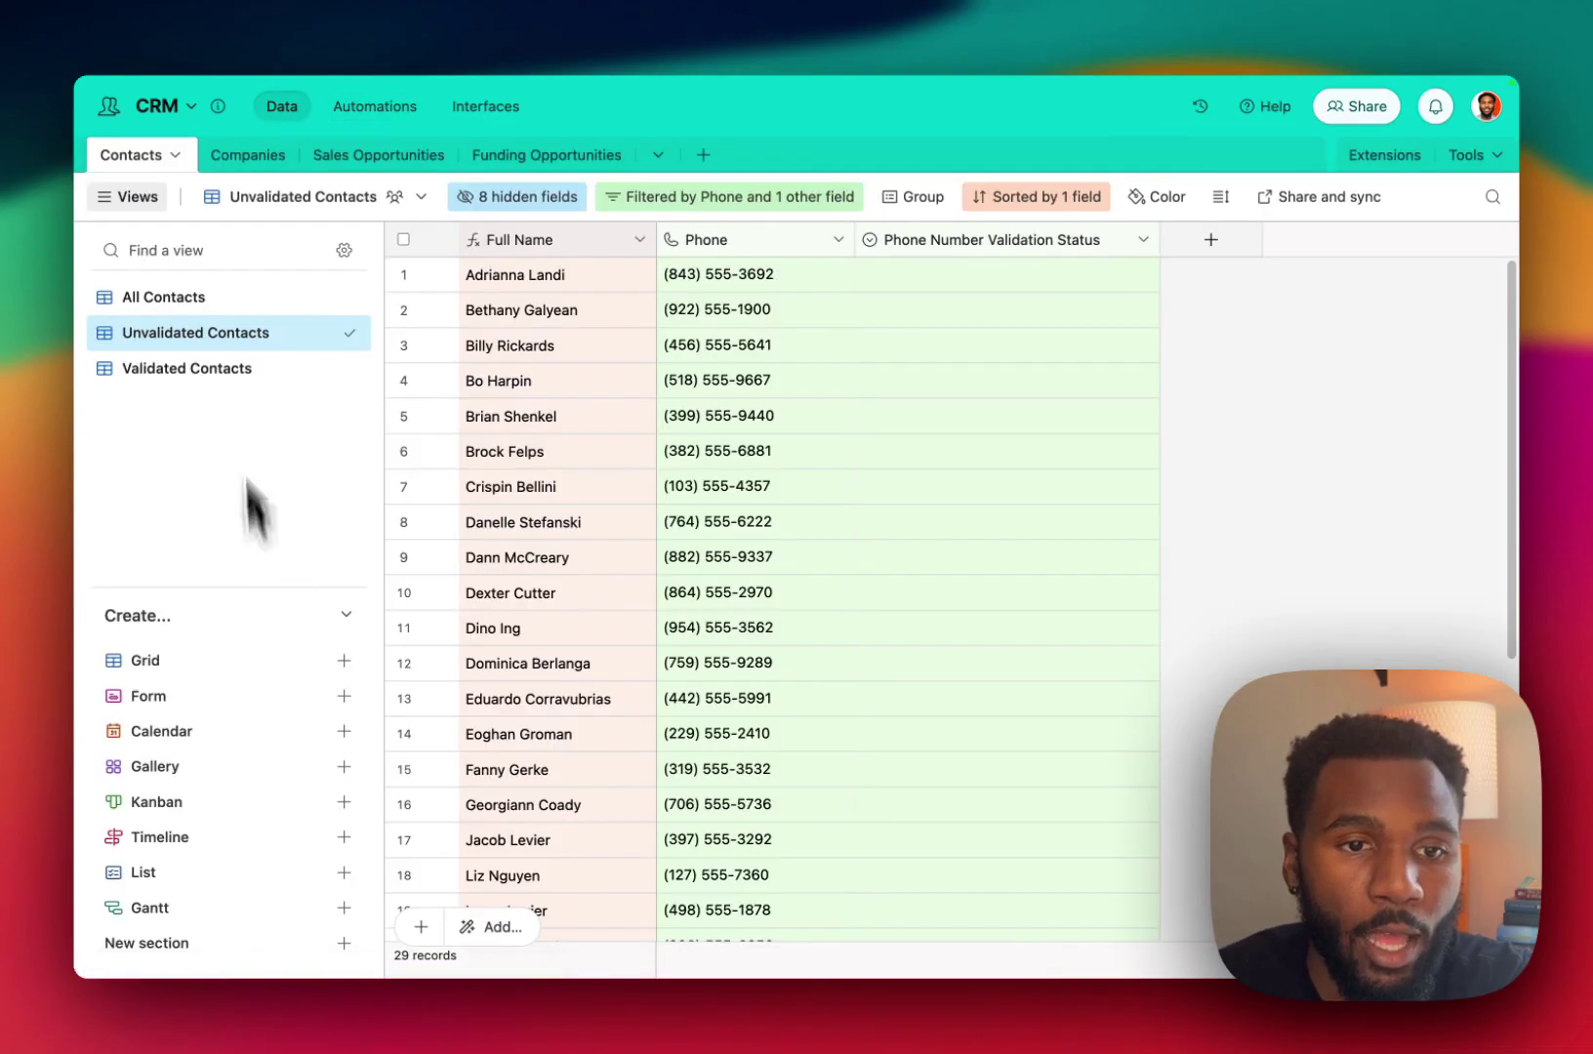
{"action": "left_click", "coordinate": [239, 369]}
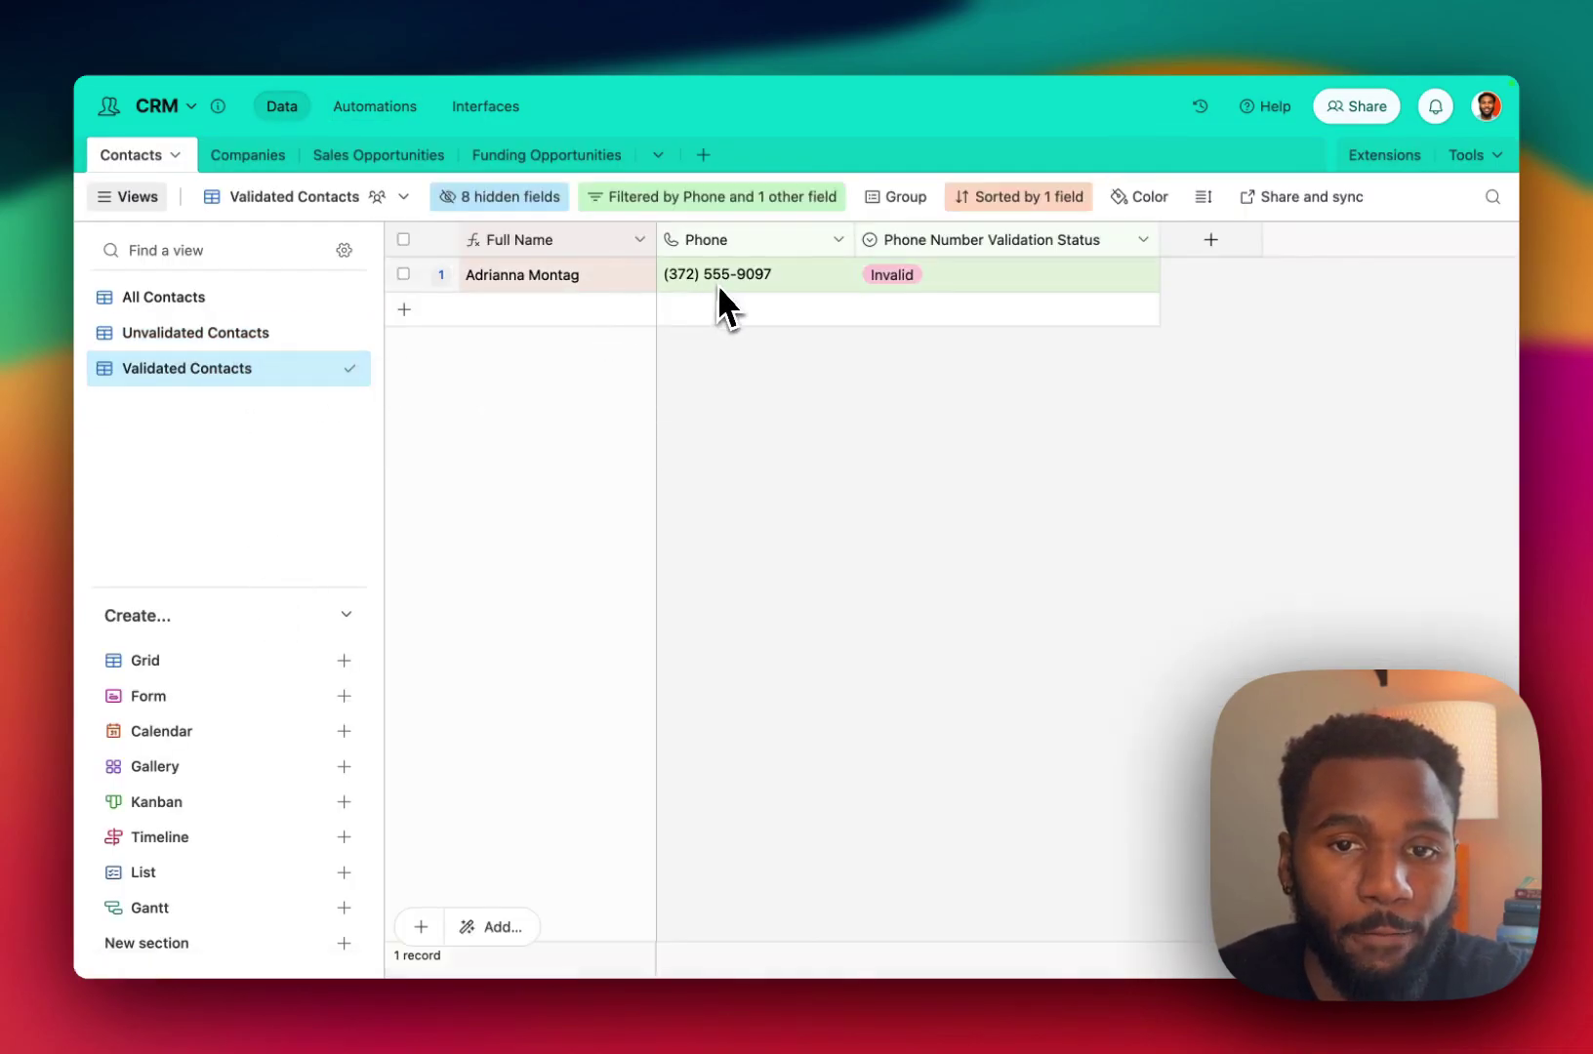
{"action": "left_click", "coordinate": [720, 283]}
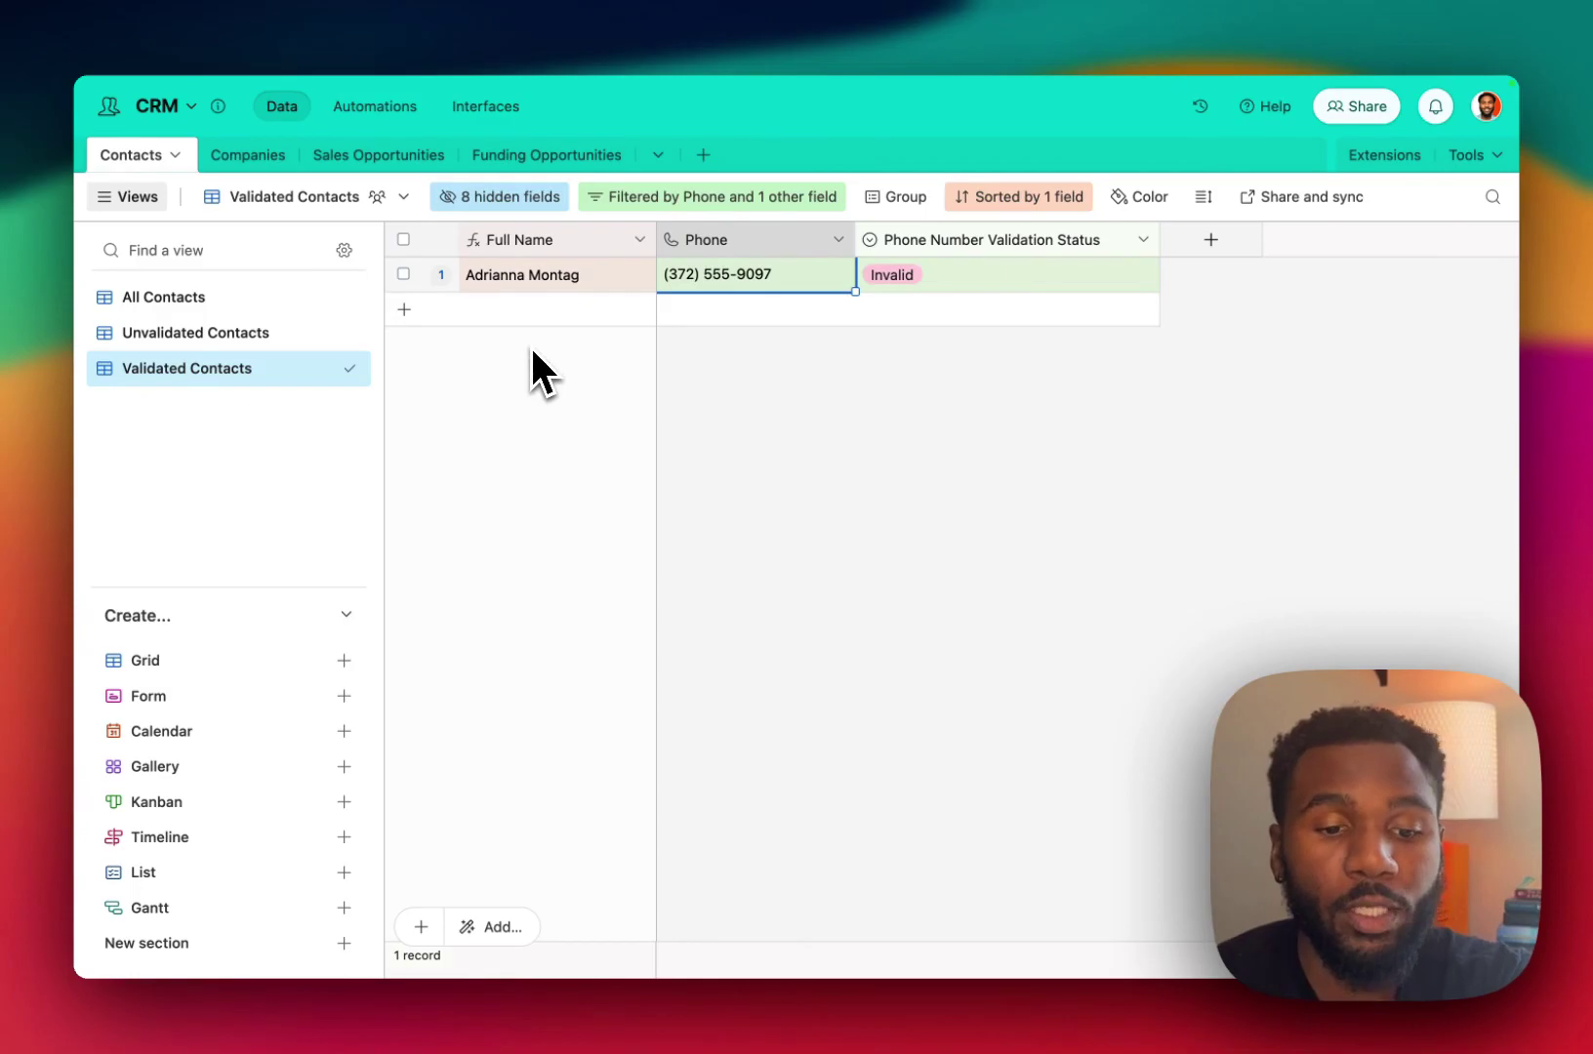
Turn on the New Unvalidated Contact automation and activate the Make scenario, deleting its old queued webhook data.
{"action": "left_click", "coordinate": [371, 107]}
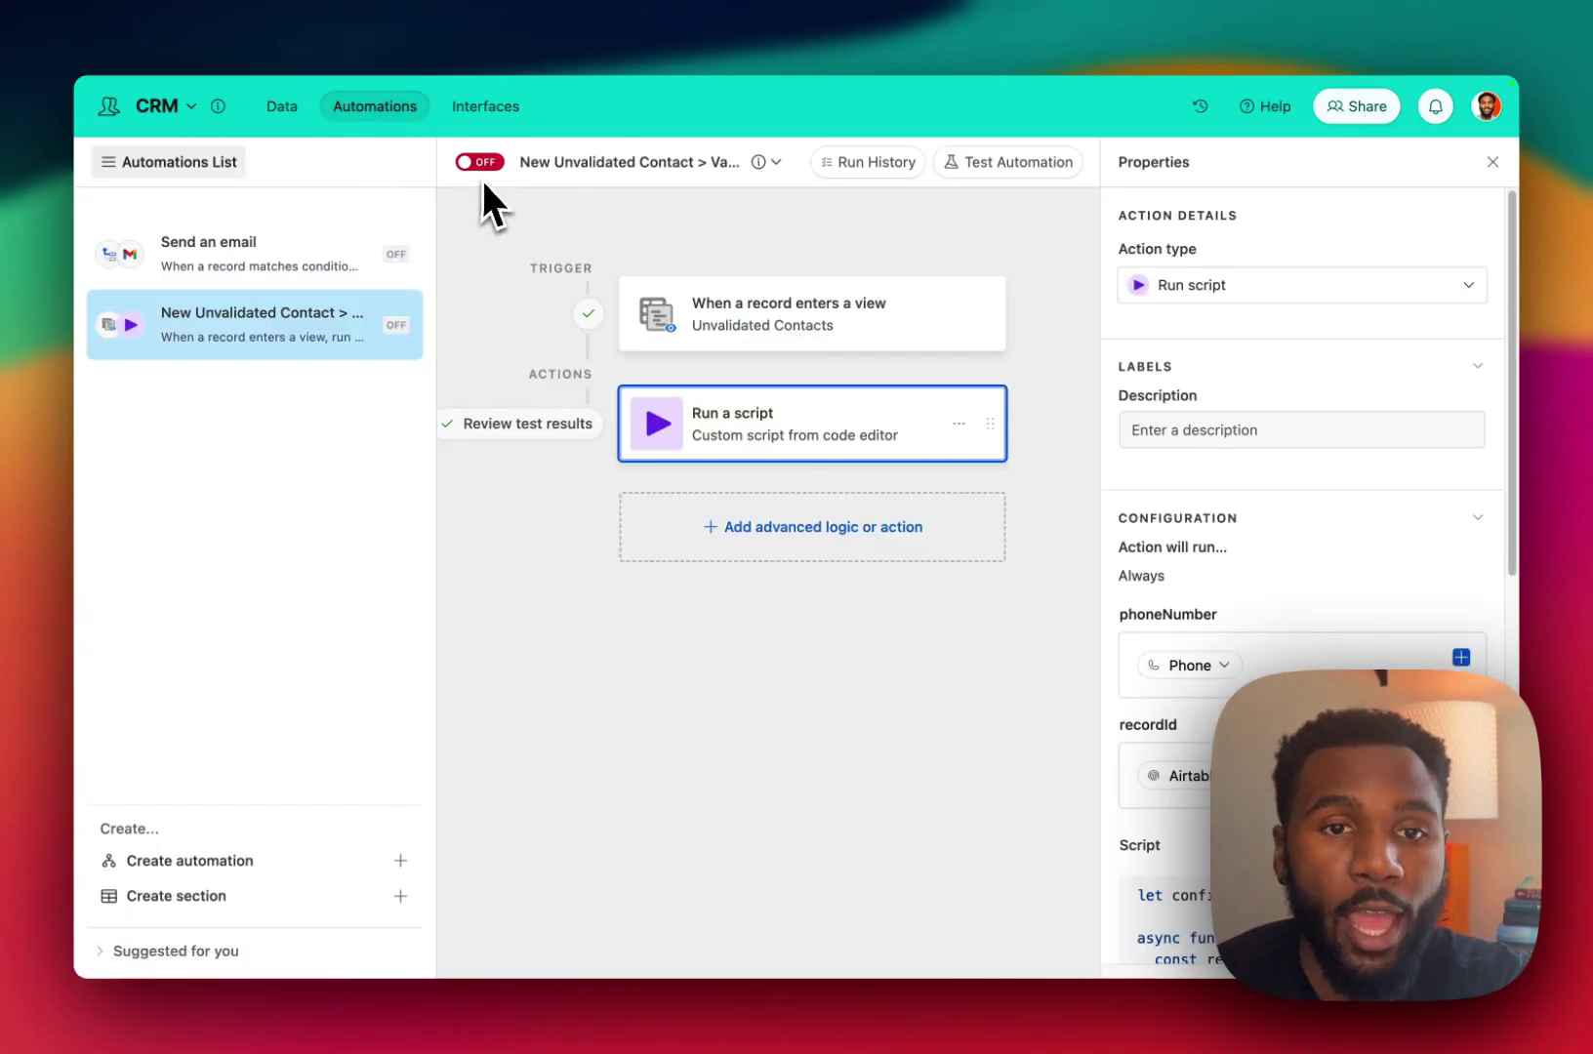
{"action": "left_click", "coordinate": [480, 164]}
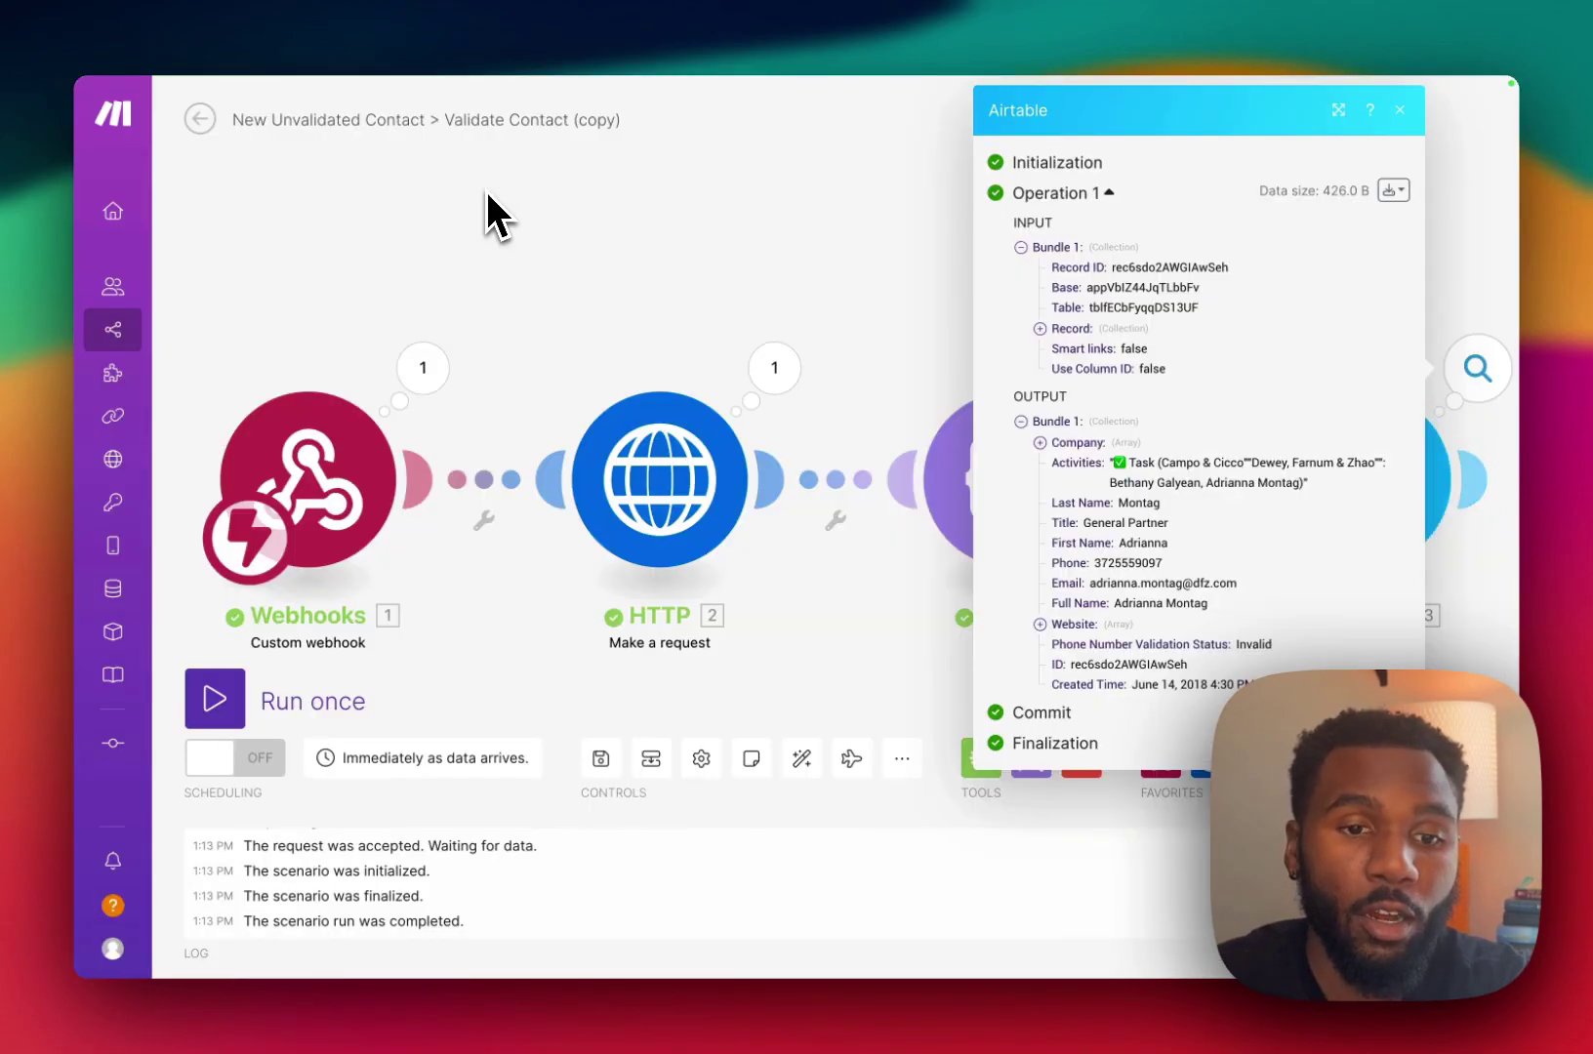
{"action": "left_click", "coordinate": [264, 757]}
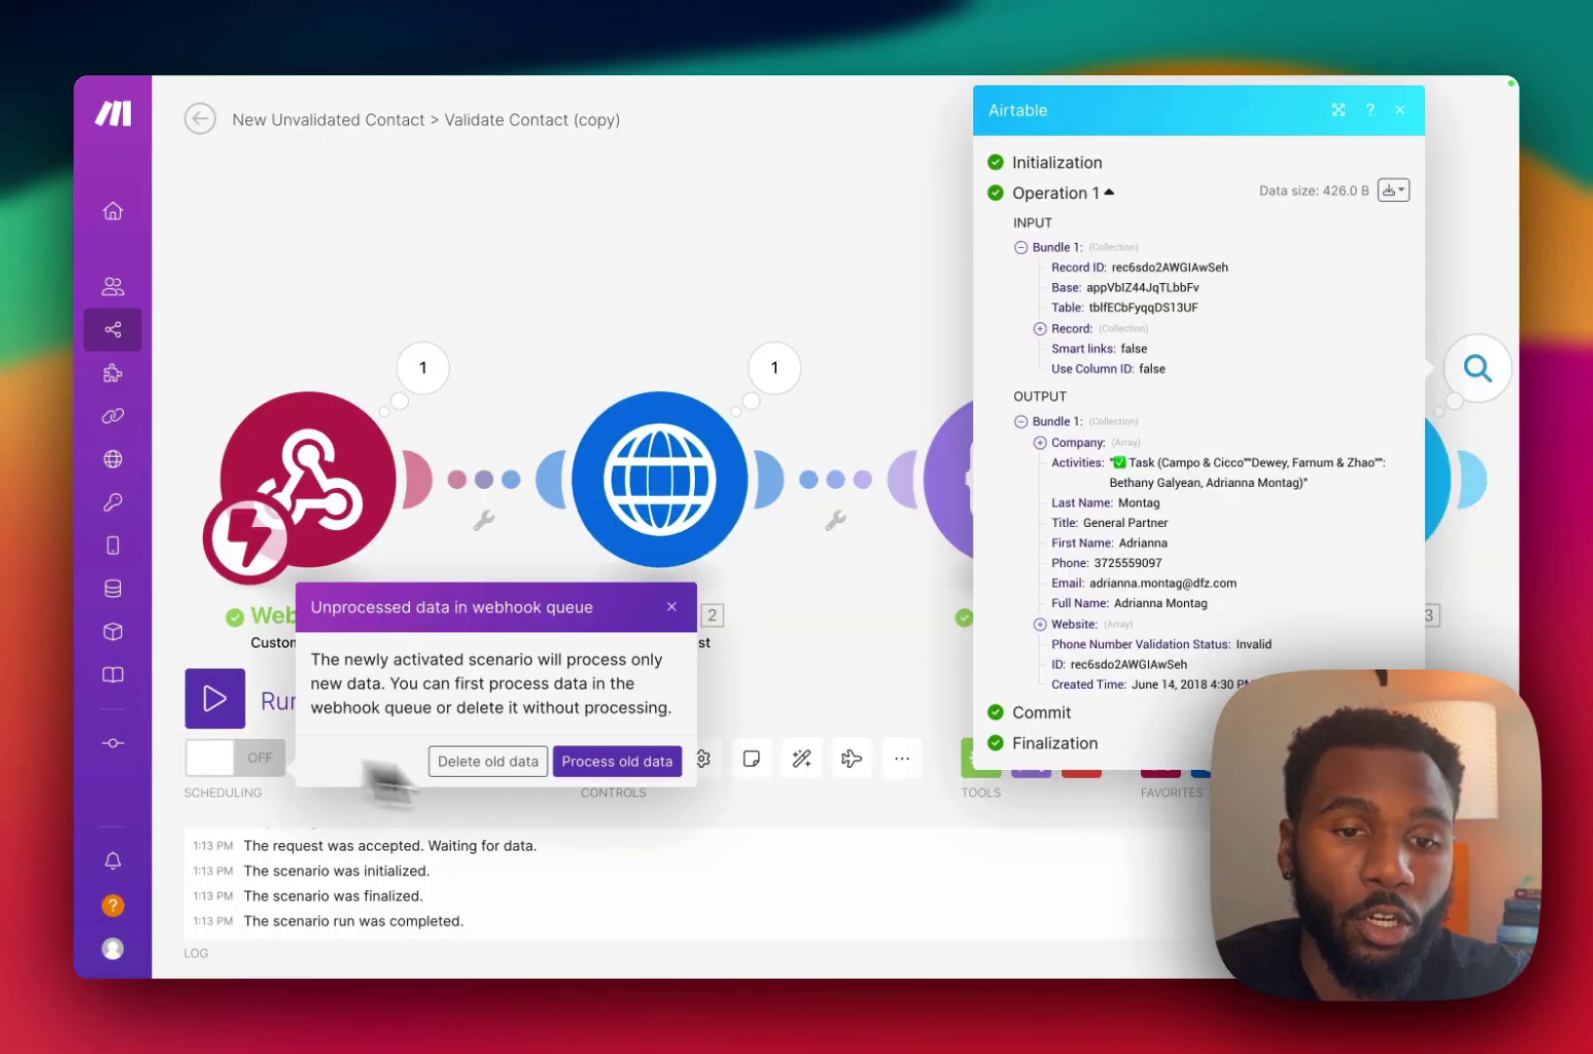
{"action": "left_click", "coordinate": [547, 771]}
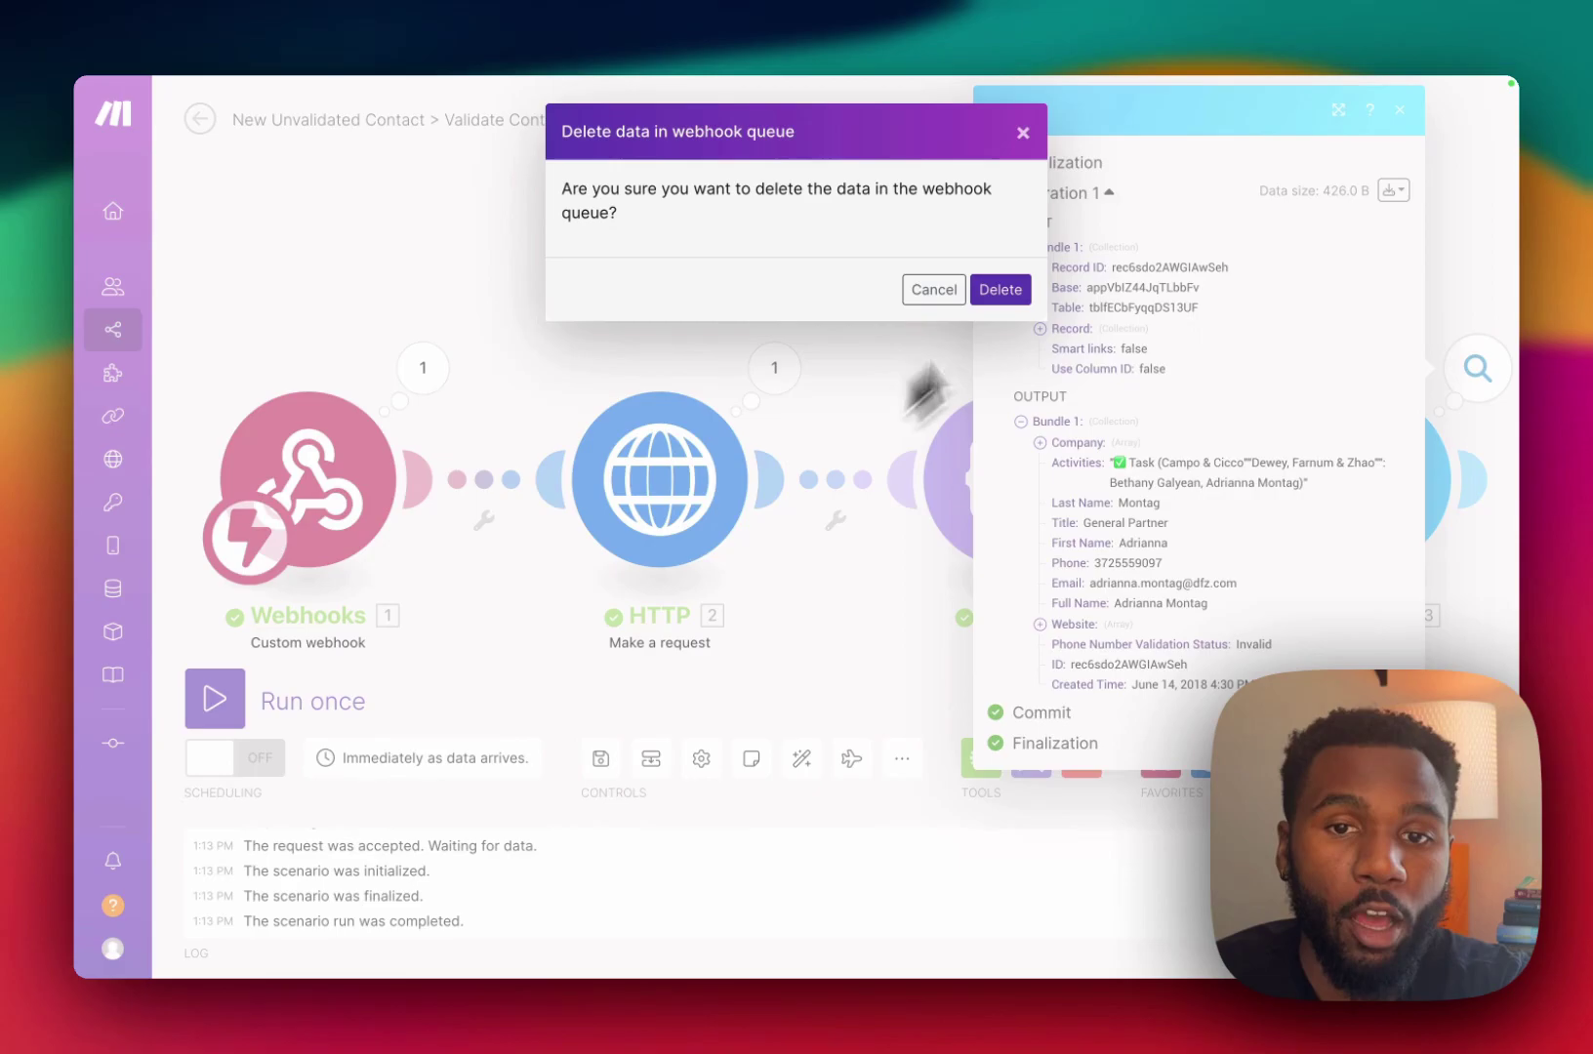
{"action": "left_click", "coordinate": [999, 288]}
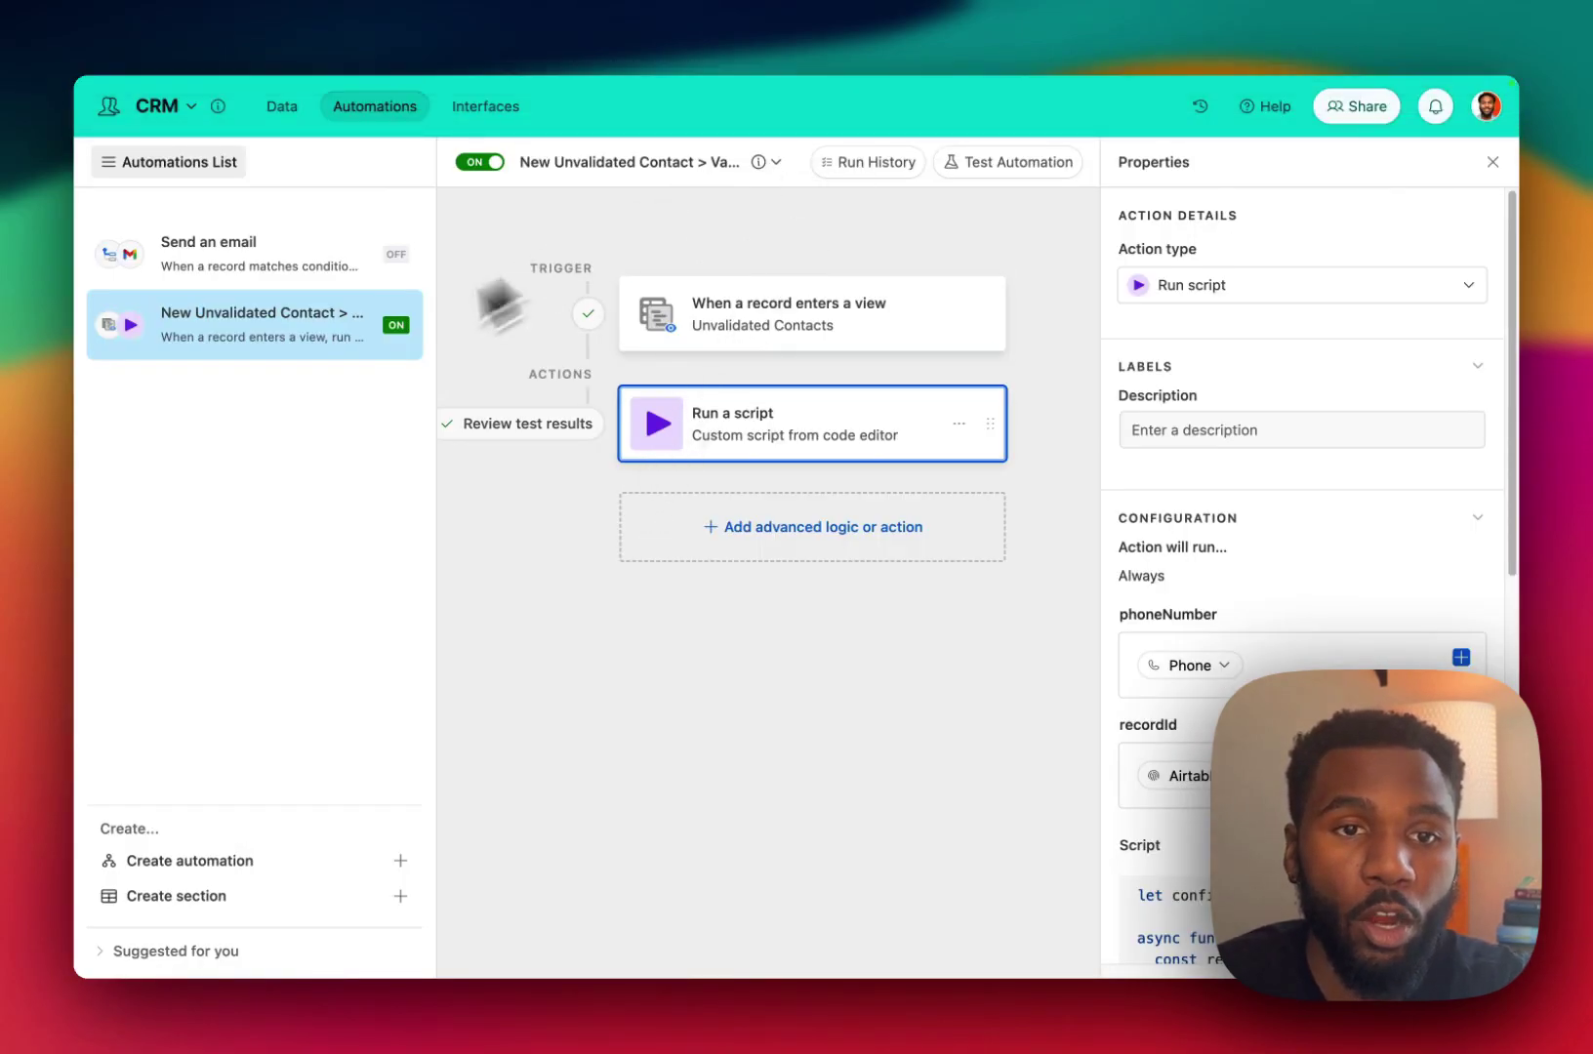
{"action": "left_click", "coordinate": [282, 108]}
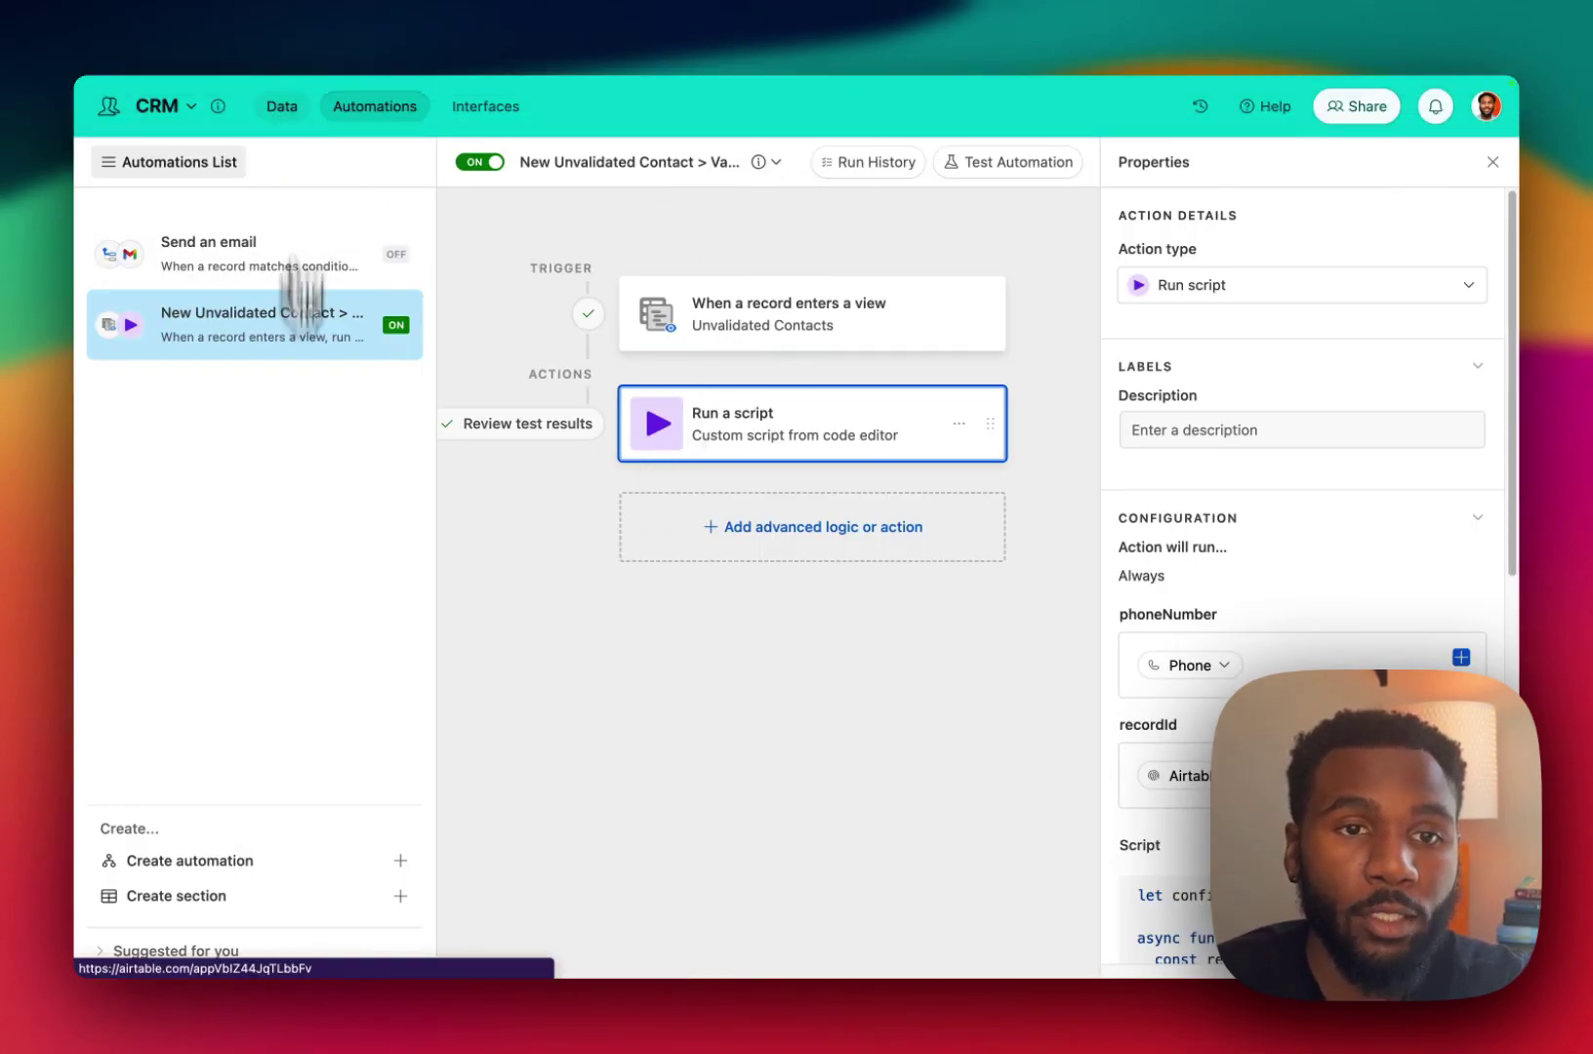
In Unvalidated Contacts, try a temporary Full Name contains 'asdf' filter, then remove it, leaving 29 records.
{"action": "left_click", "coordinate": [217, 334]}
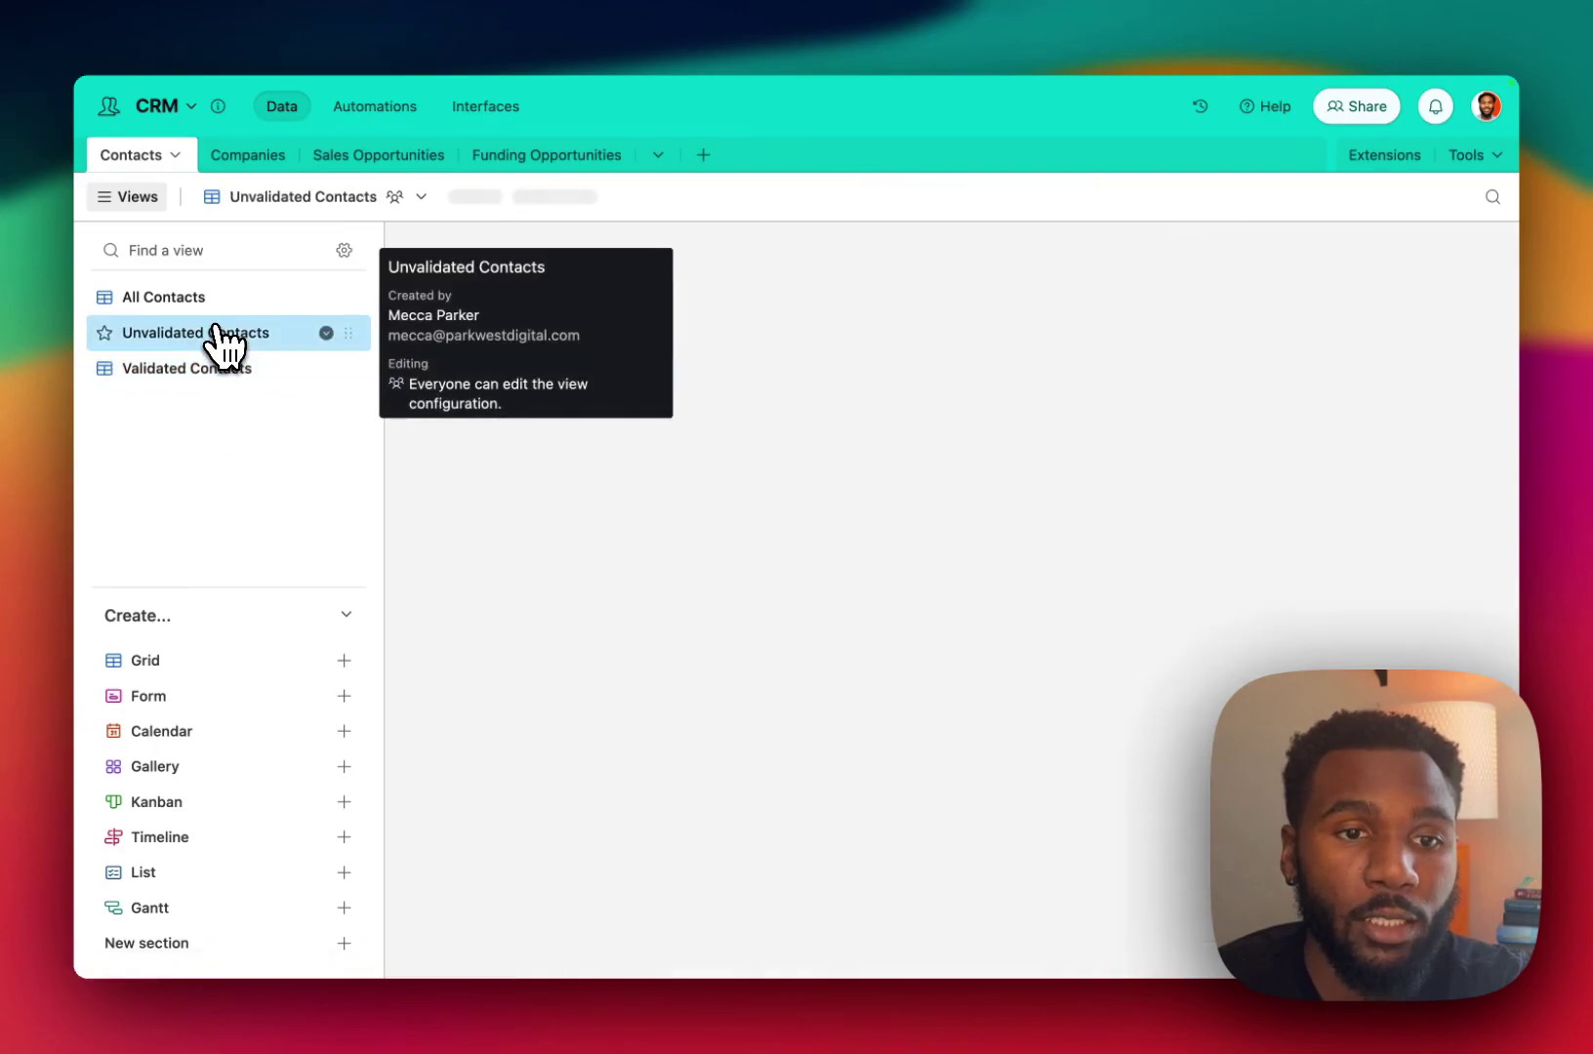
{"action": "left_click", "coordinate": [640, 203]}
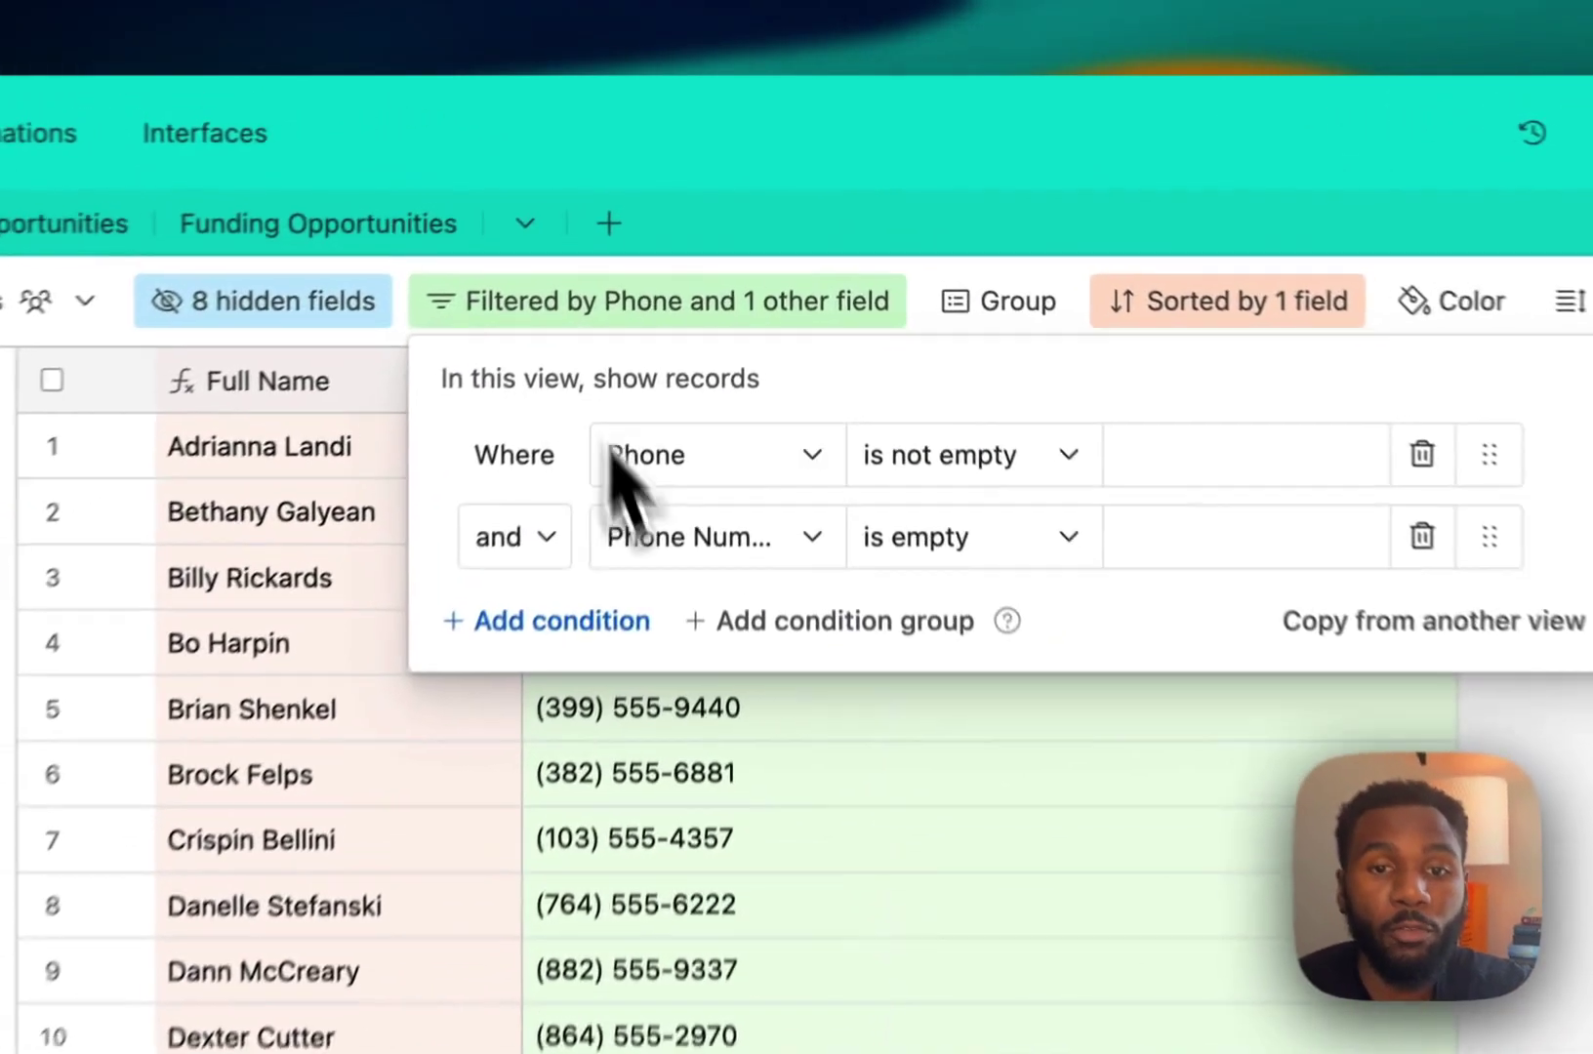
{"action": "left_click", "coordinate": [551, 664]}
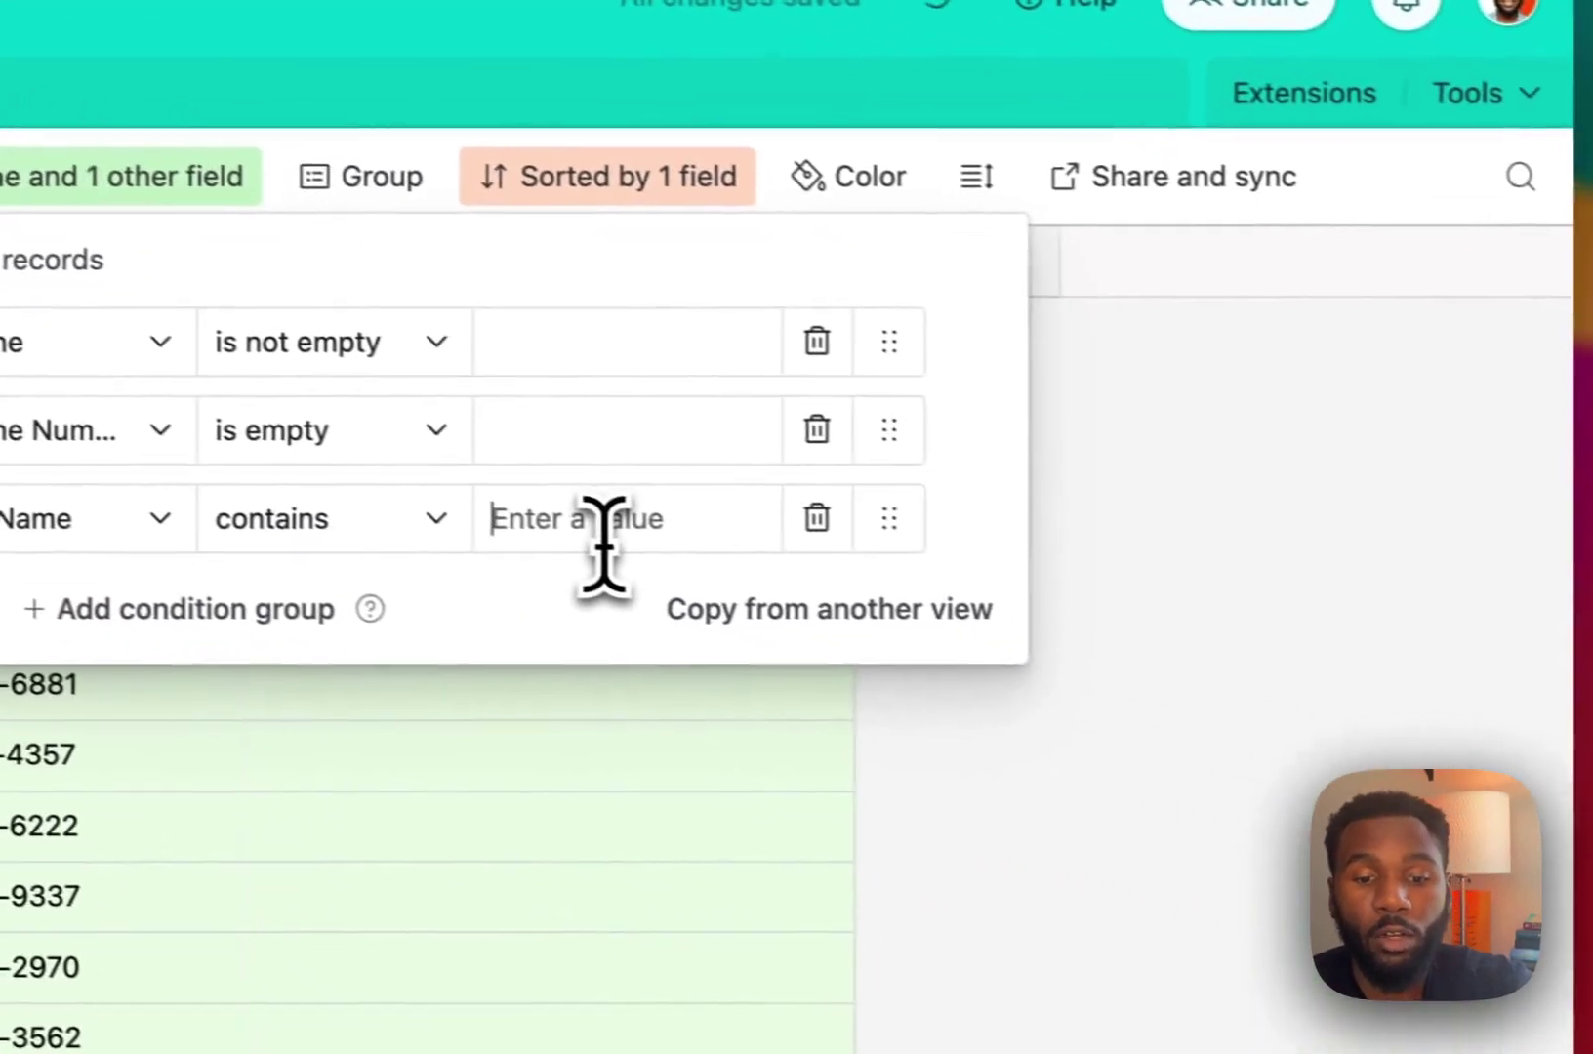
{"action": "left_click", "coordinate": [1242, 672]}
{"action": "type", "text": "asdf"}
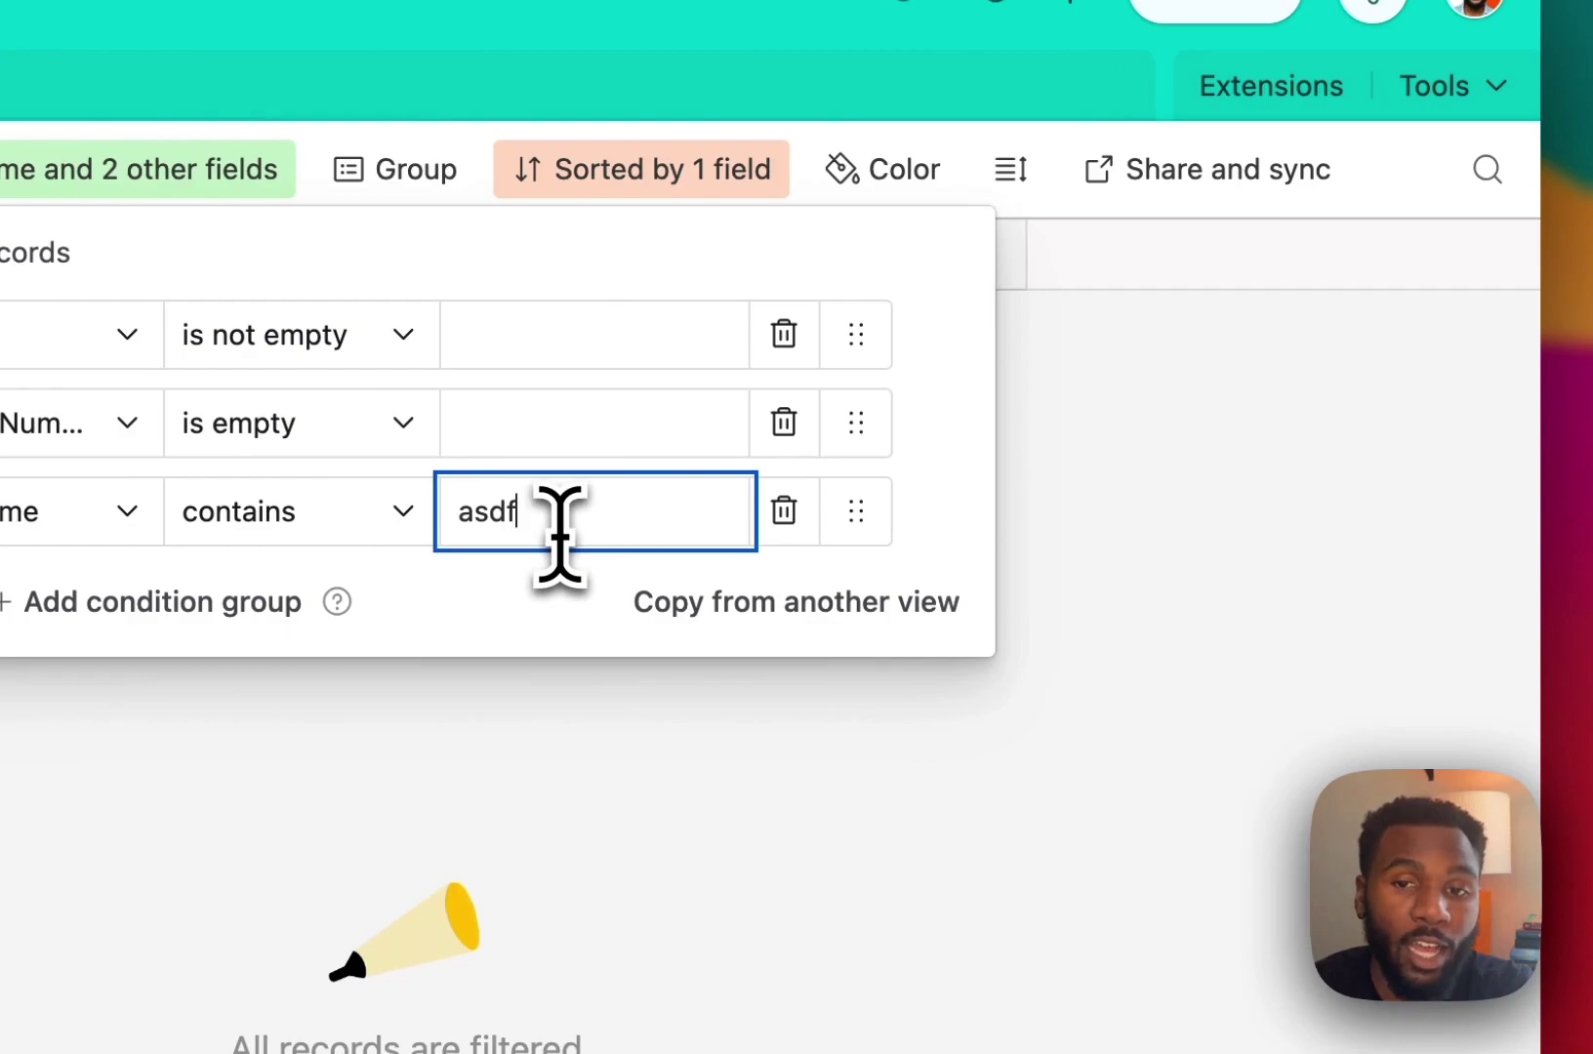
{"action": "left_click", "coordinate": [781, 515]}
{"action": "left_click", "coordinate": [918, 564]}
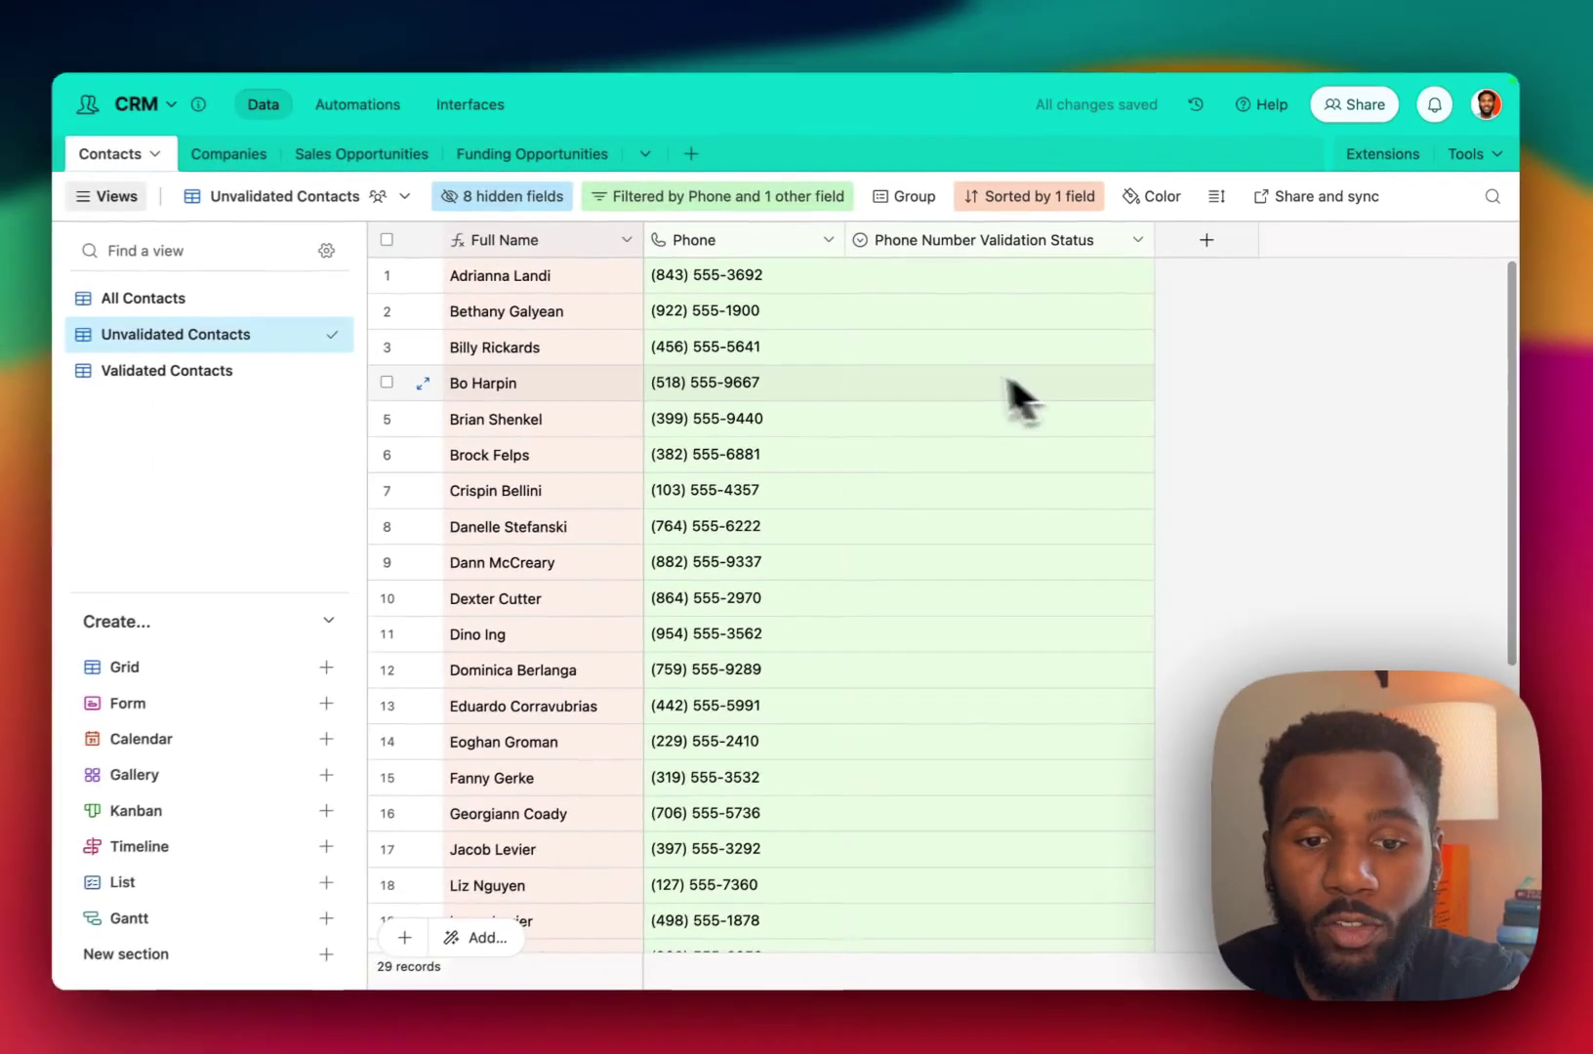
Check contacts' validation statuses as Unvalidated drops to 25, then view the 15 Invalid Validated Contacts.
{"action": "left_click", "coordinate": [987, 376]}
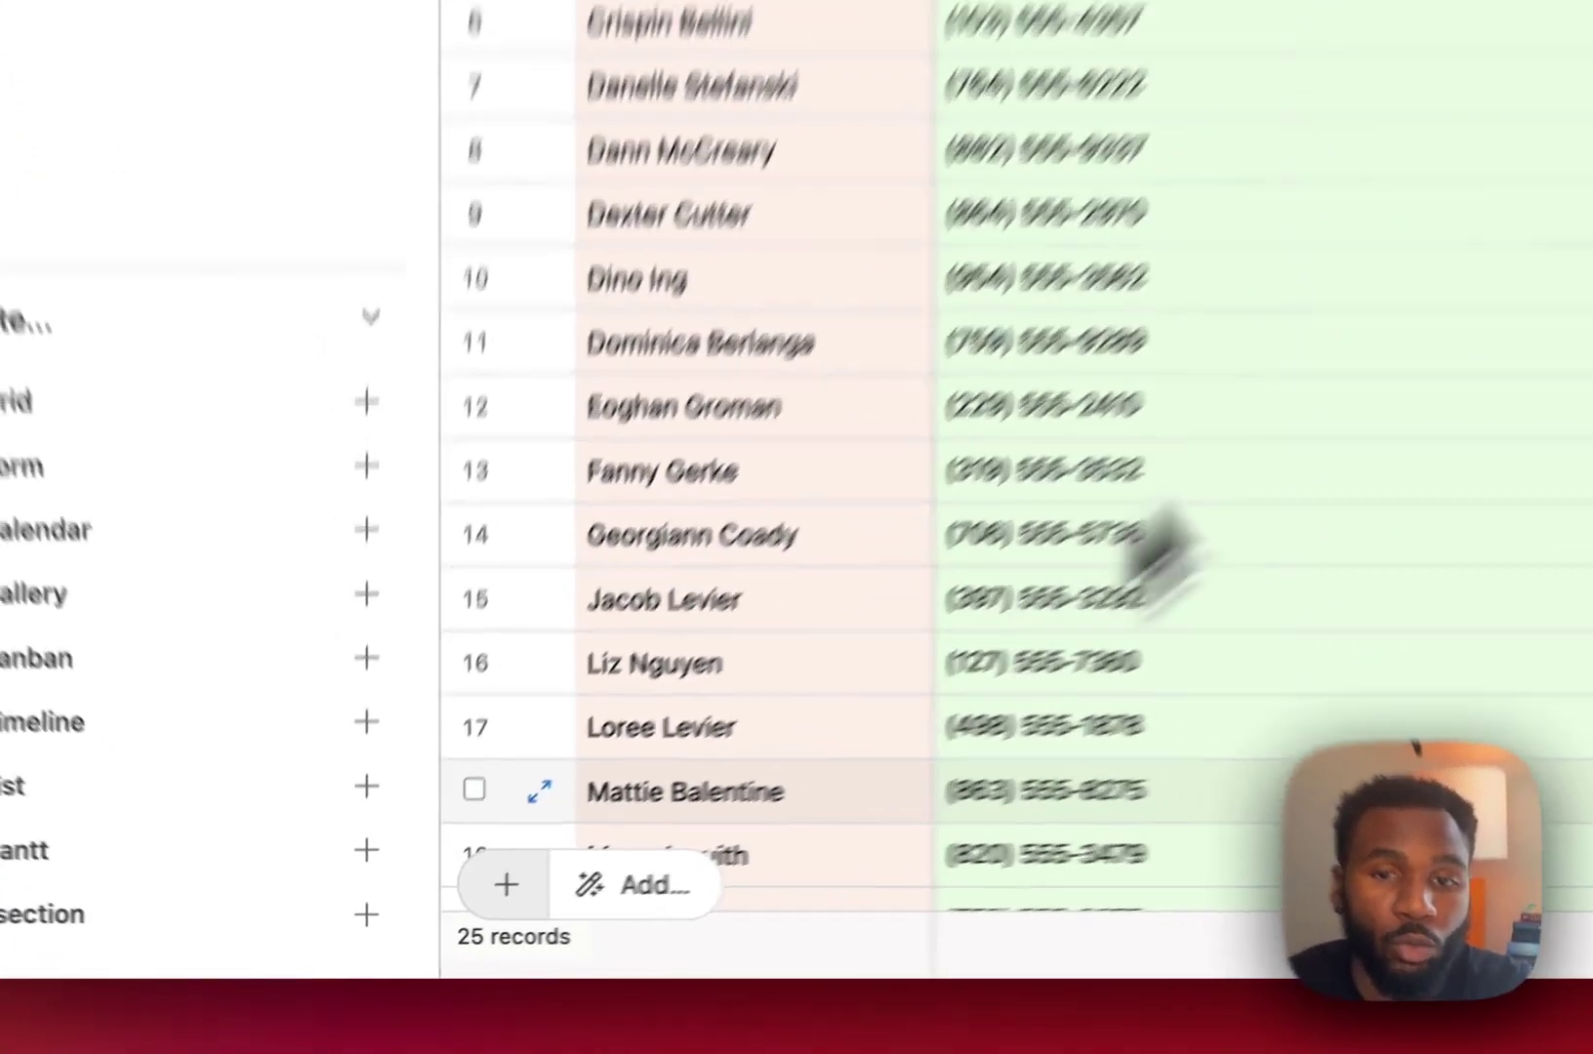
{"action": "left_click", "coordinate": [1064, 258]}
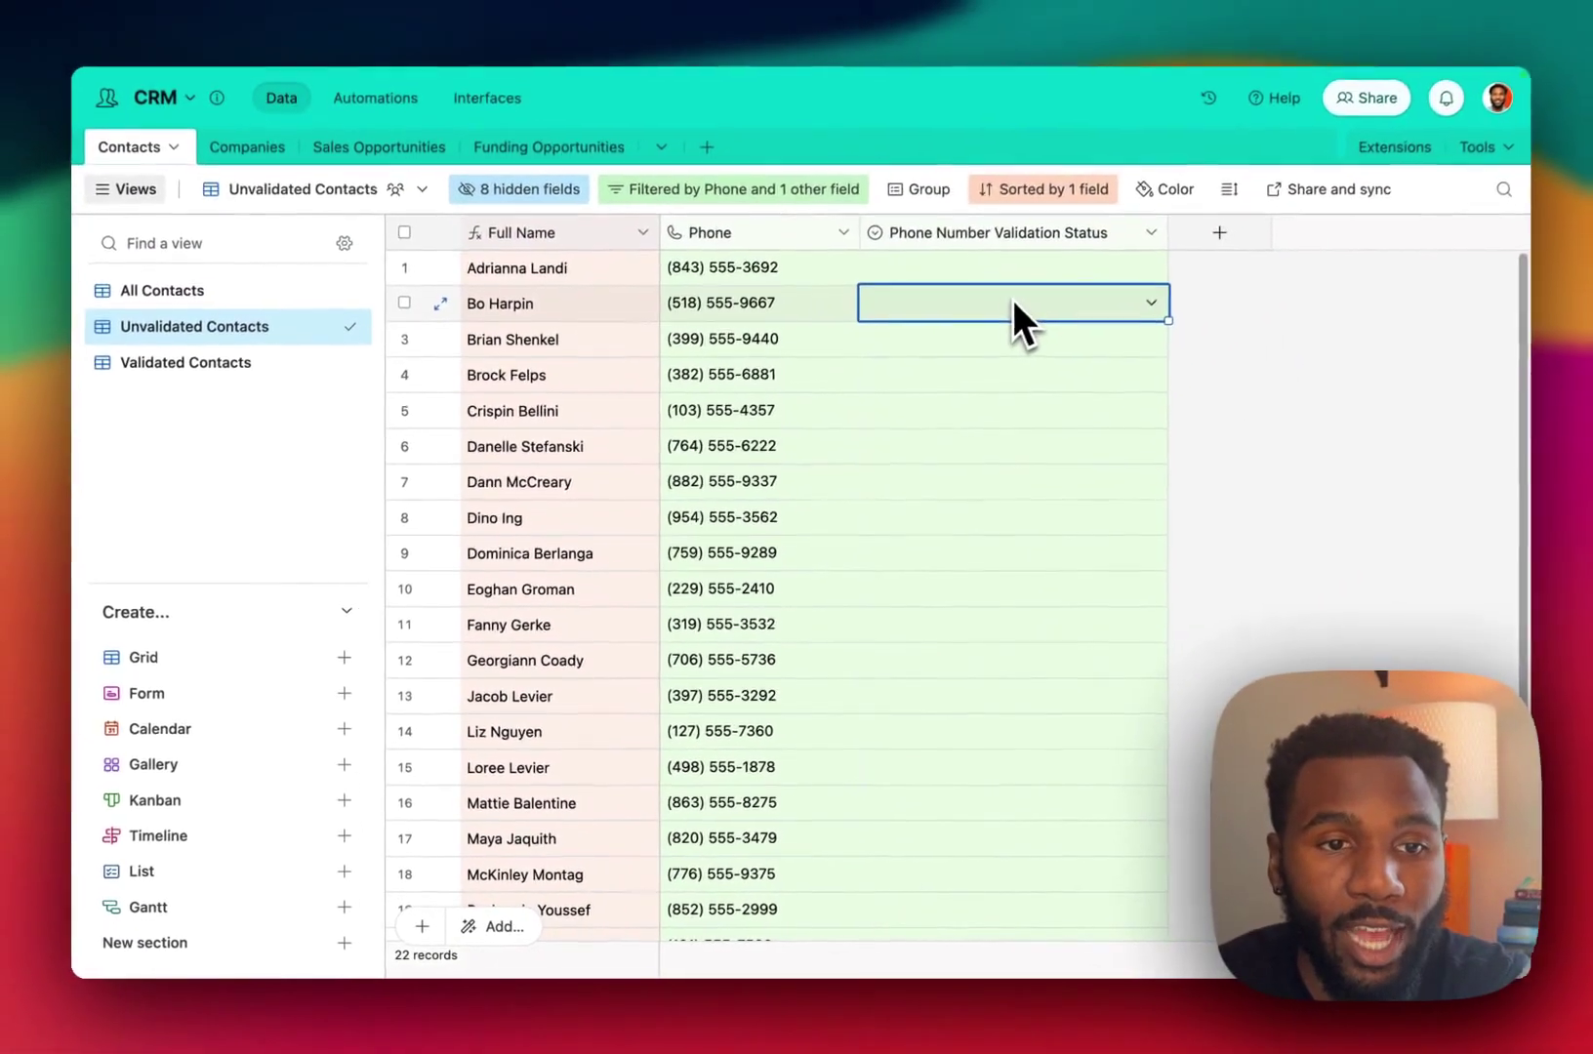
{"action": "left_click", "coordinate": [297, 362]}
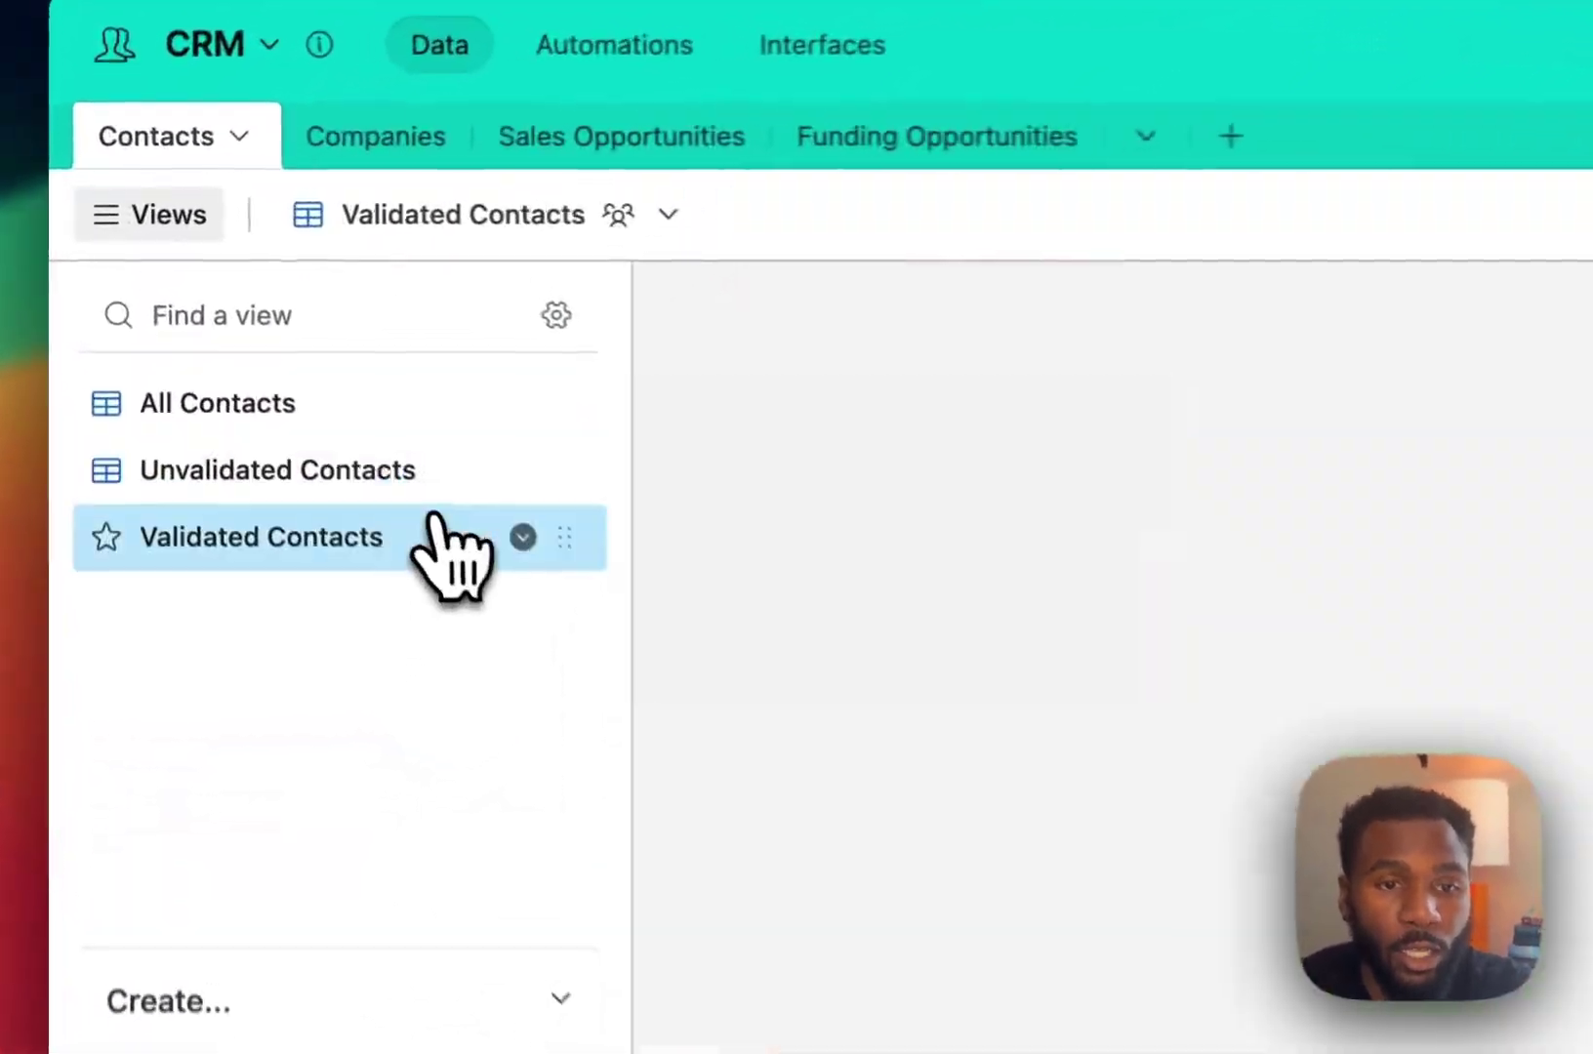